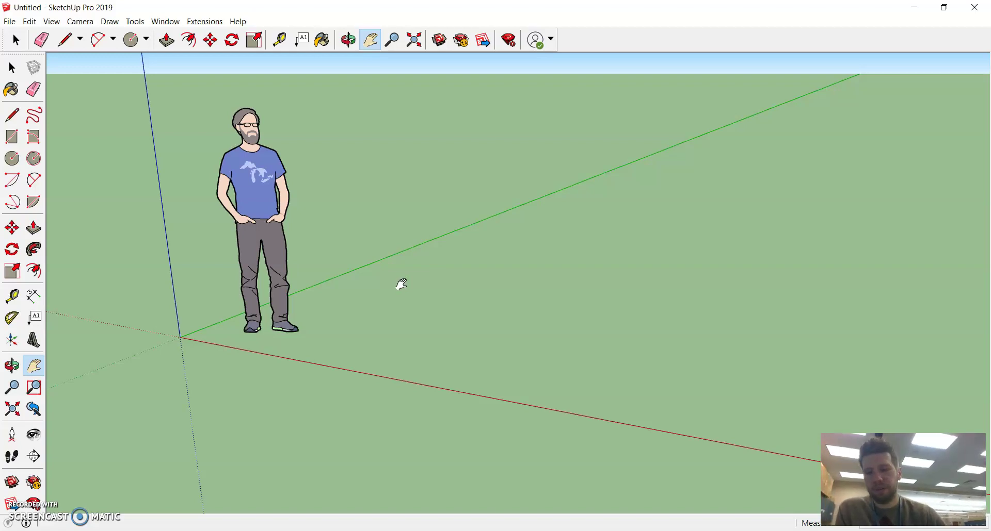
Step: Examine the standing figure's shoe and the ground in front of it up close
drag(400, 283, 409, 290)
drag(397, 348, 393, 349)
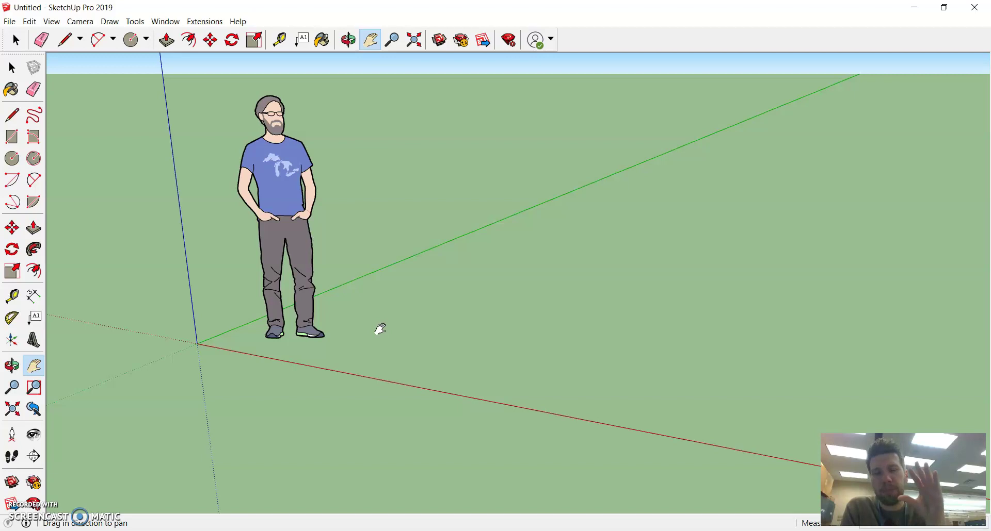
right_click(380, 329)
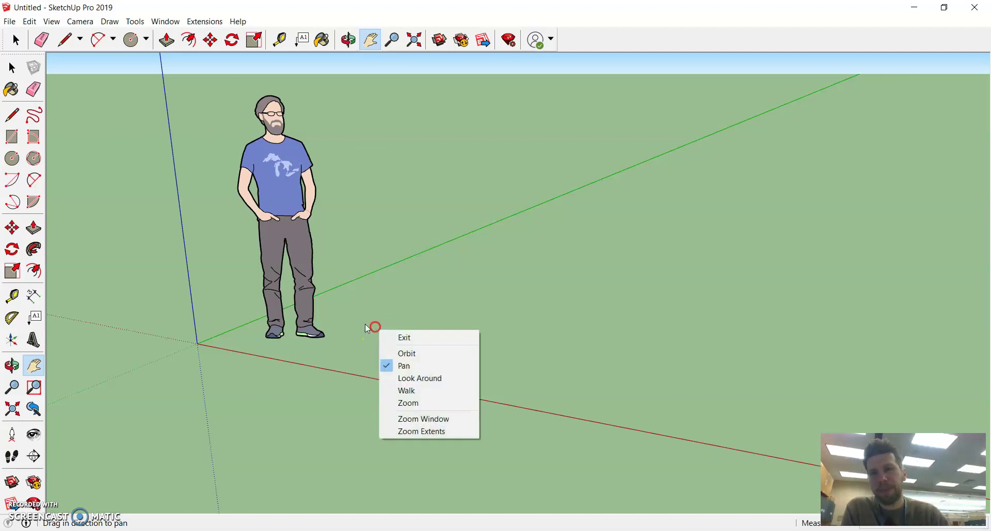
middle_drag(380, 330, 360, 342)
scroll(328, 356, up, 3)
drag(327, 356, 377, 381)
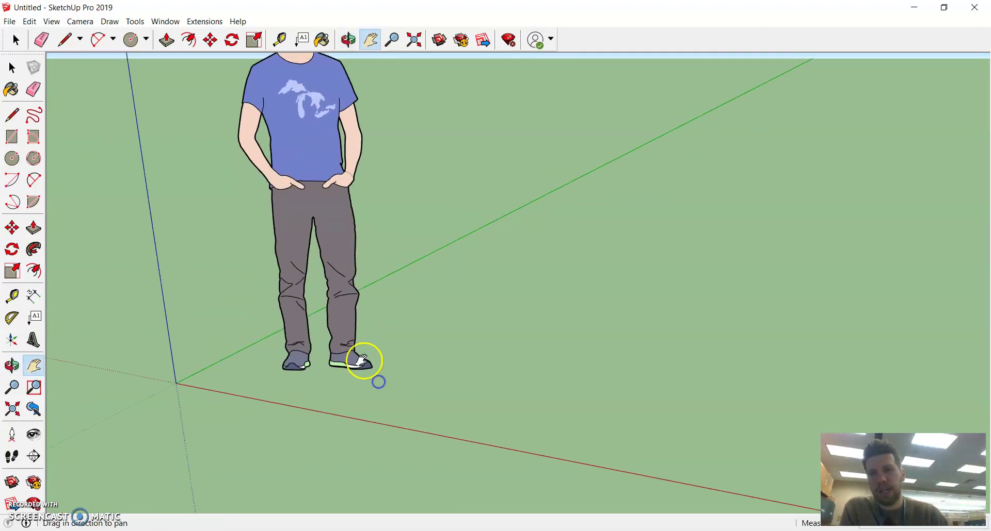
scroll(358, 367, up, 3)
scroll(365, 369, down, 3)
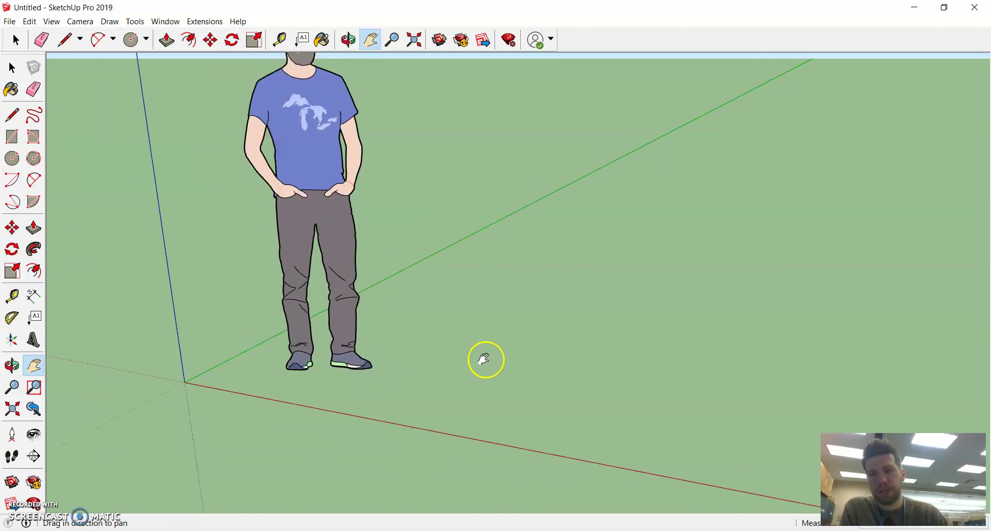
scroll(369, 362, up, 5)
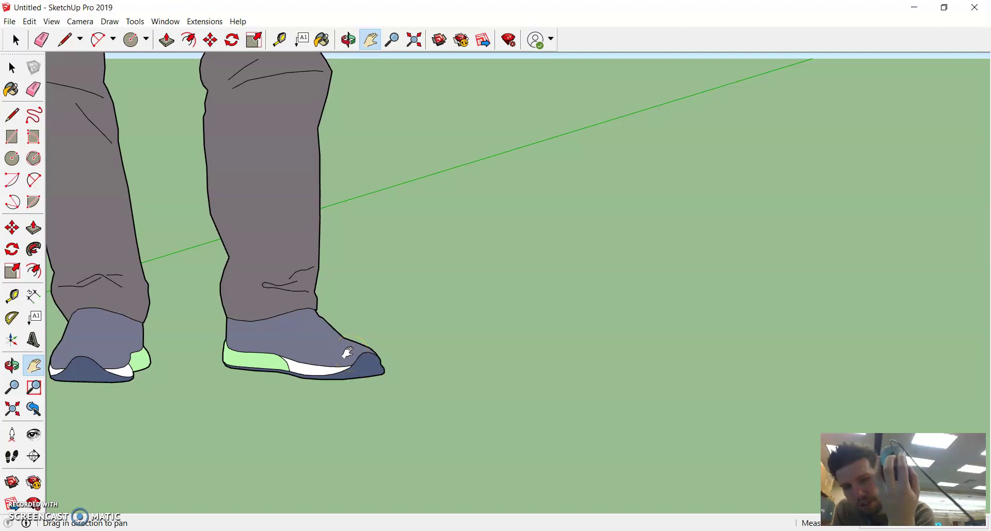
scroll(347, 353, up, 3)
scroll(347, 353, down, 1)
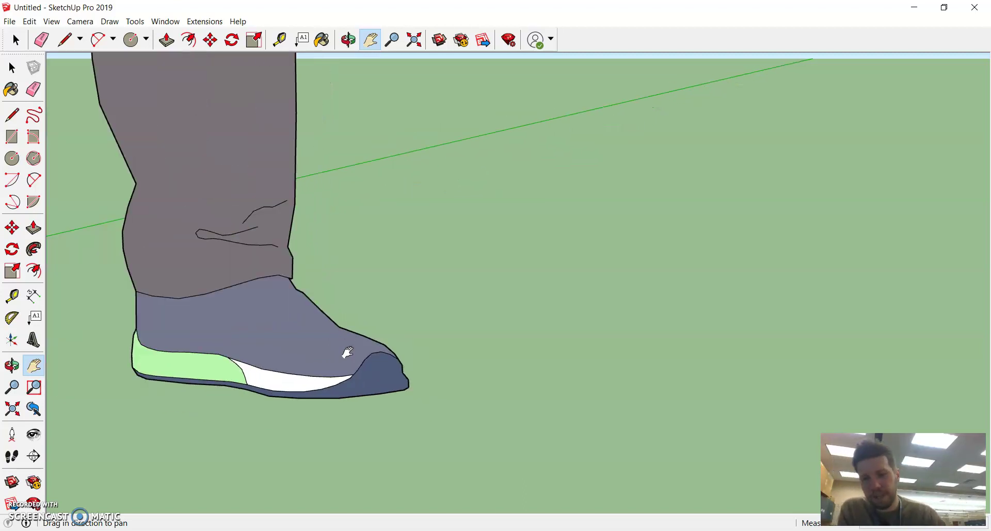
scroll(355, 358, down, 3)
drag(340, 361, 412, 312)
key(z)
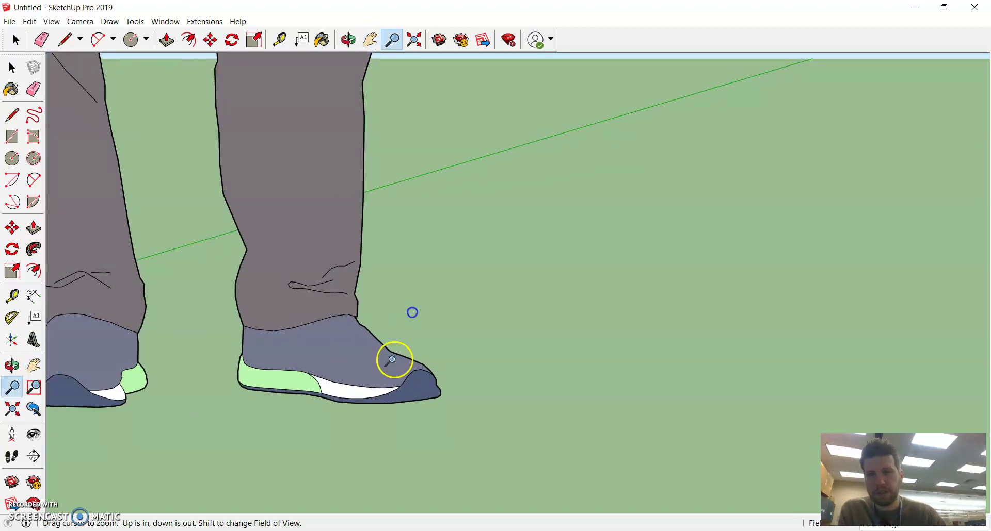
drag(393, 360, 483, 290)
key(h)
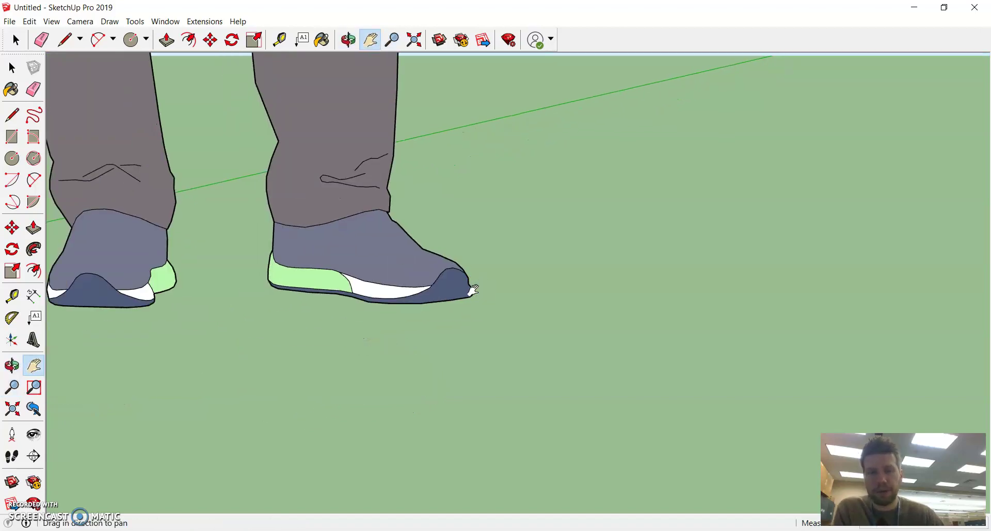
middle_drag(486, 294, 484, 305)
scroll(483, 305, up, 1)
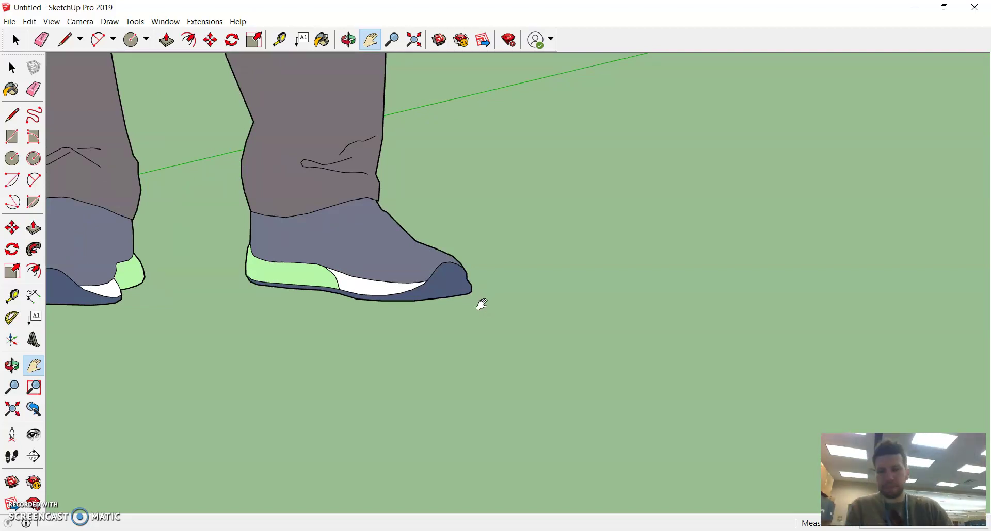
click(461, 334)
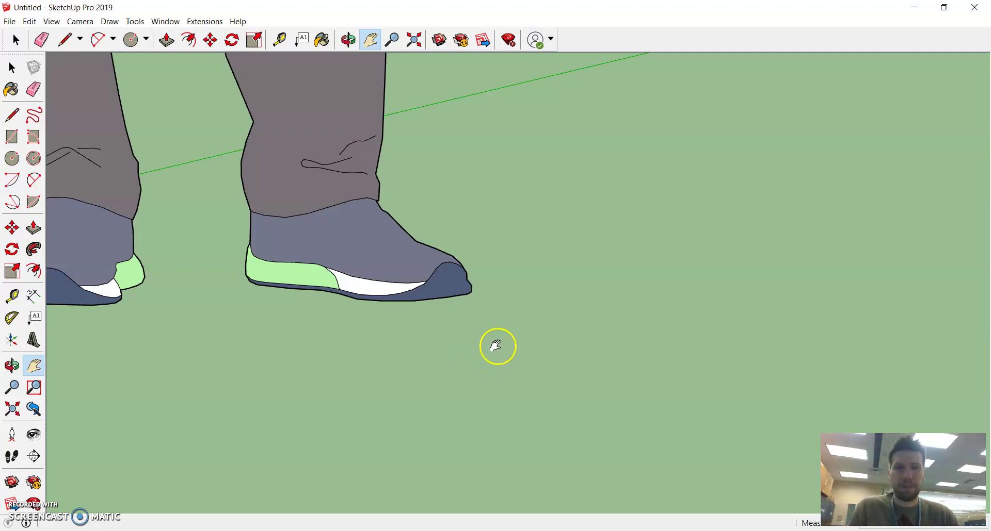
Step: Try a large freehand rectangle and a smaller exactly sized one on the ground in front of the shoe, undoing both
key(r)
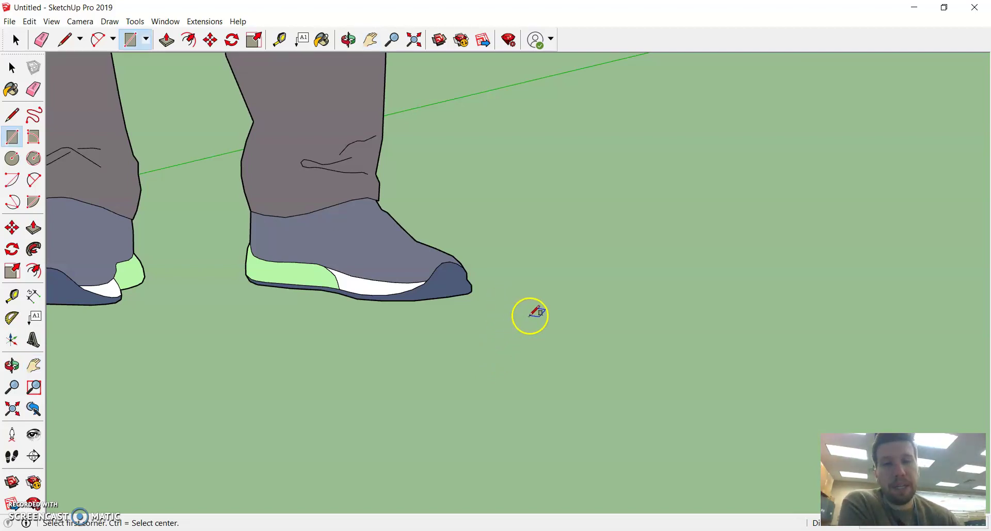
click(428, 342)
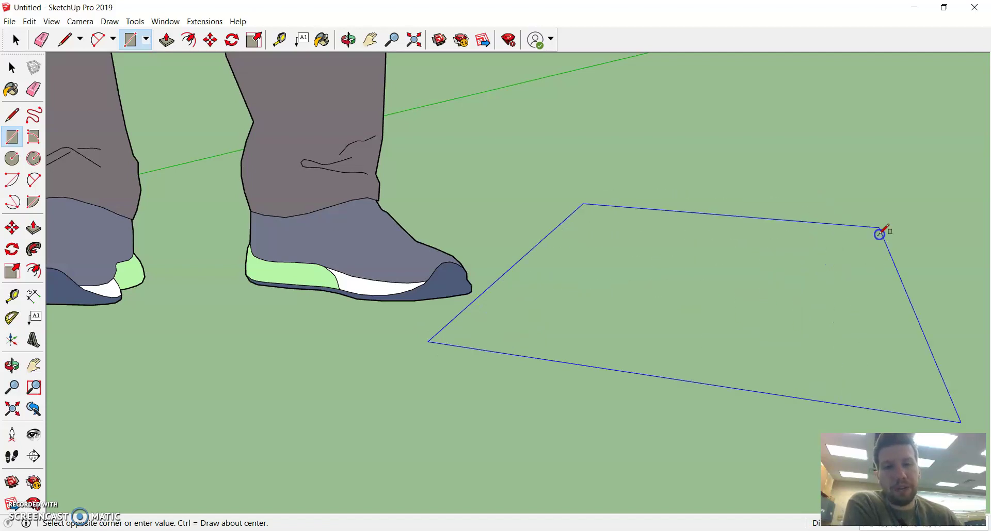
click(832, 230)
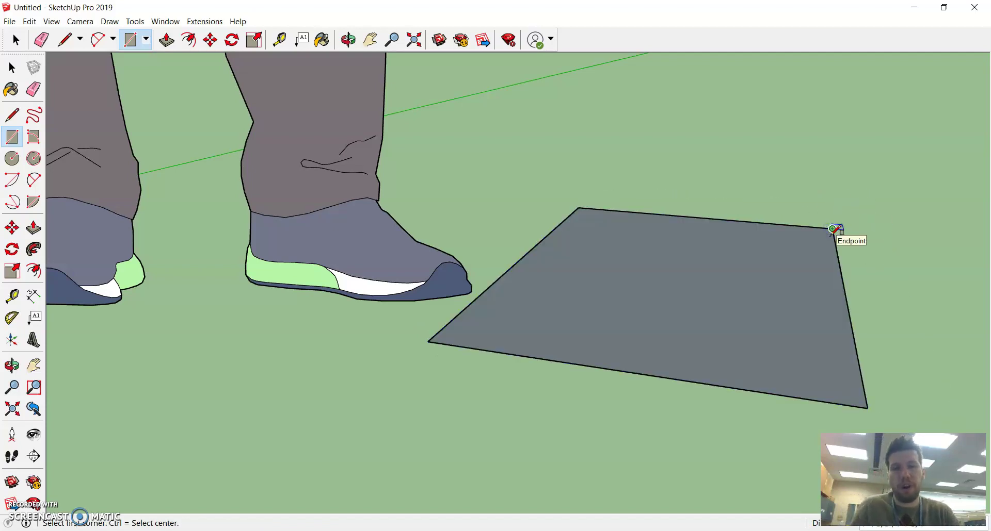
key(ctrl+z)
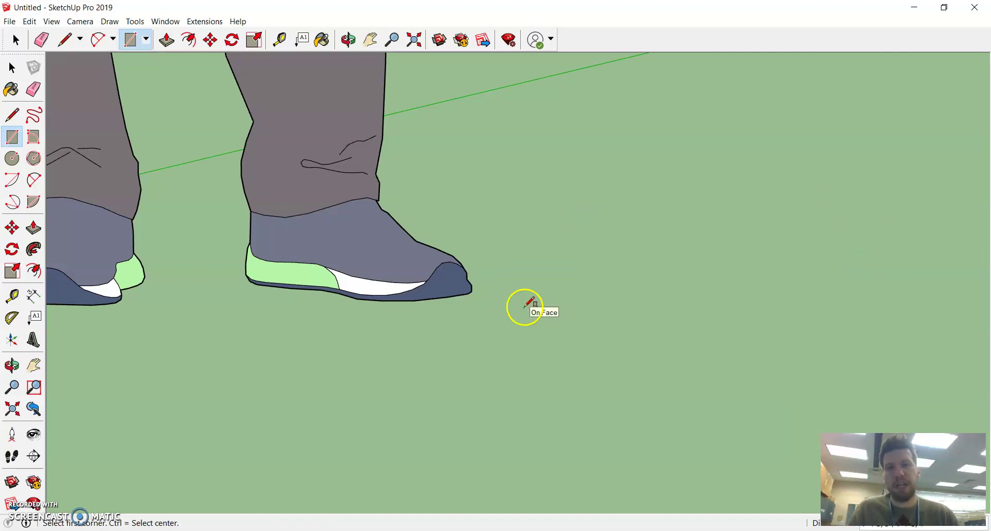
click(483, 336)
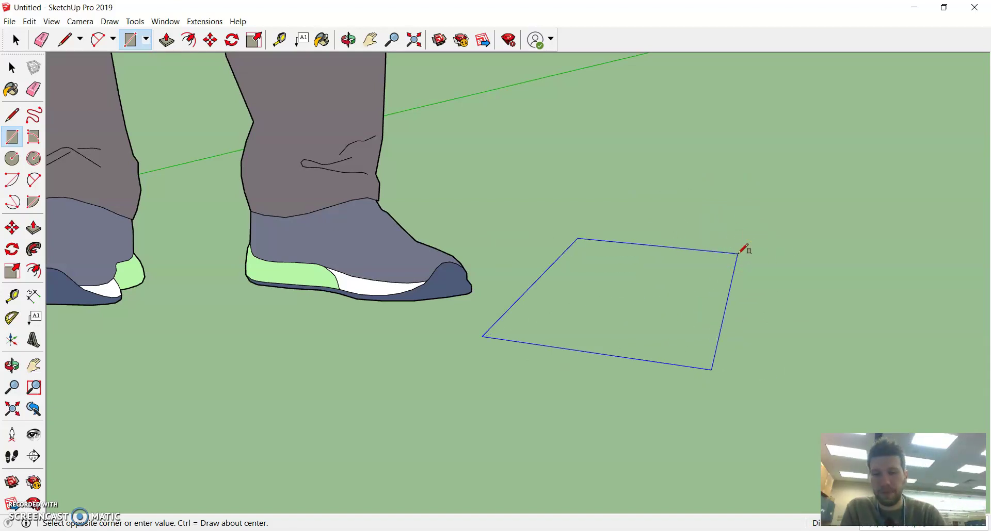
key(Return)
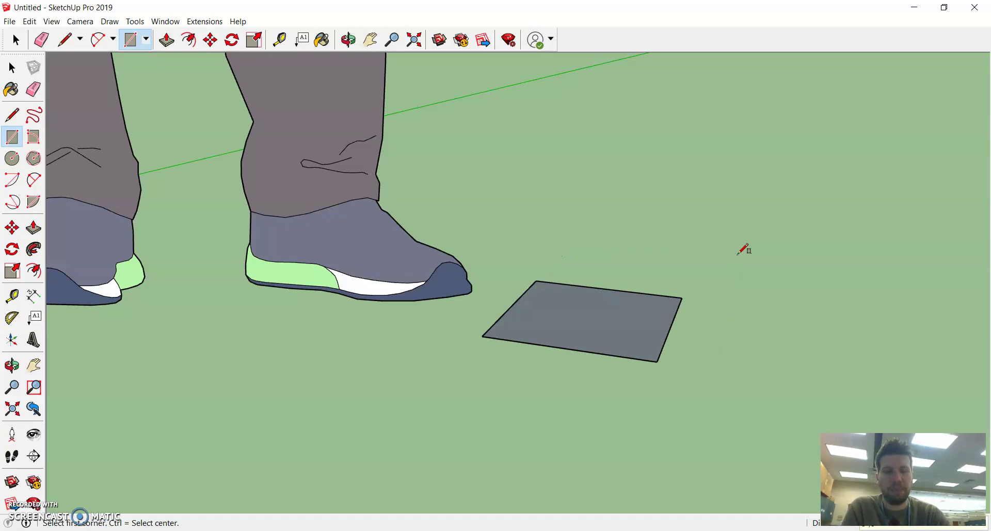
key(ctrl+z)
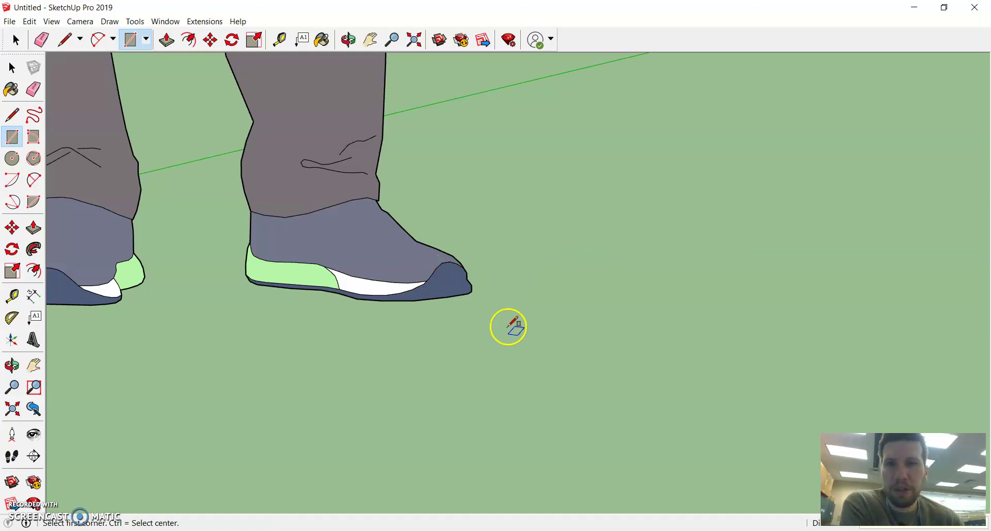
Step: Try a tiny square with exact dimensions on the ground in front of the shoe and undo it
mouse_move(526, 304)
middle_down()
mouse_move(518, 335)
mouse_move(539, 270)
mouse_move(518, 312)
middle_up()
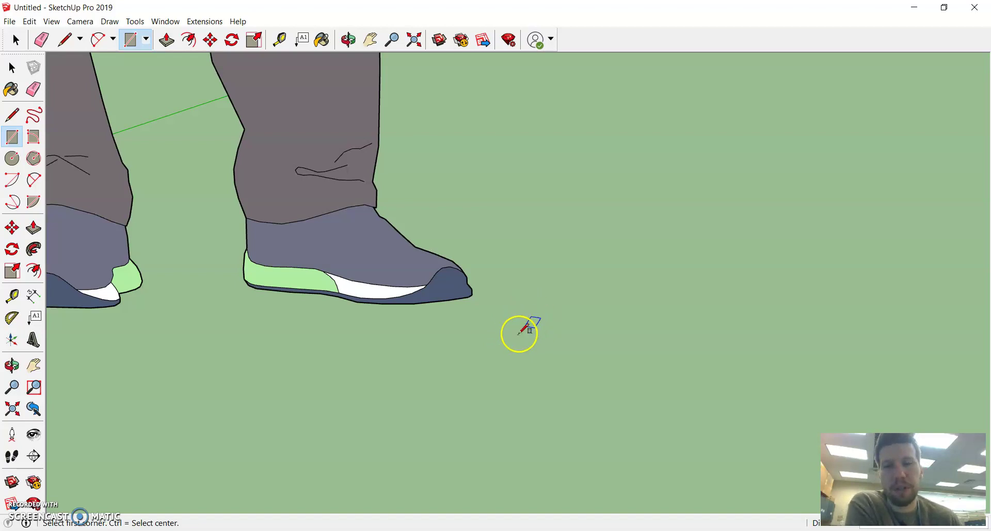
click(505, 344)
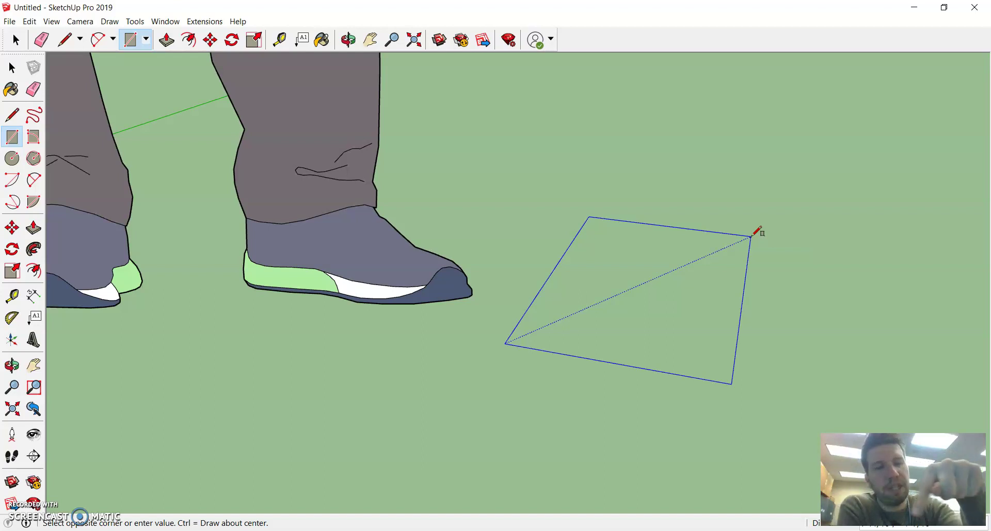
click(705, 264)
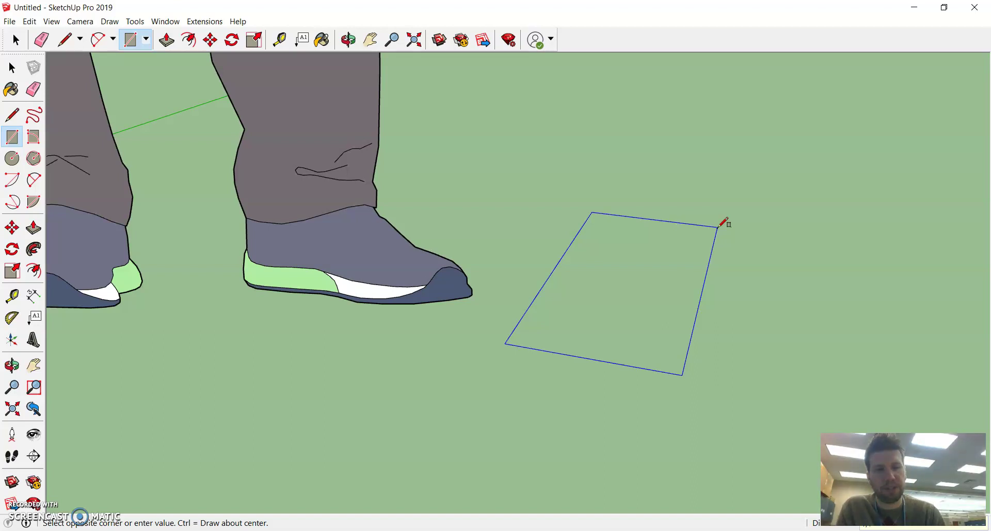
key(Return)
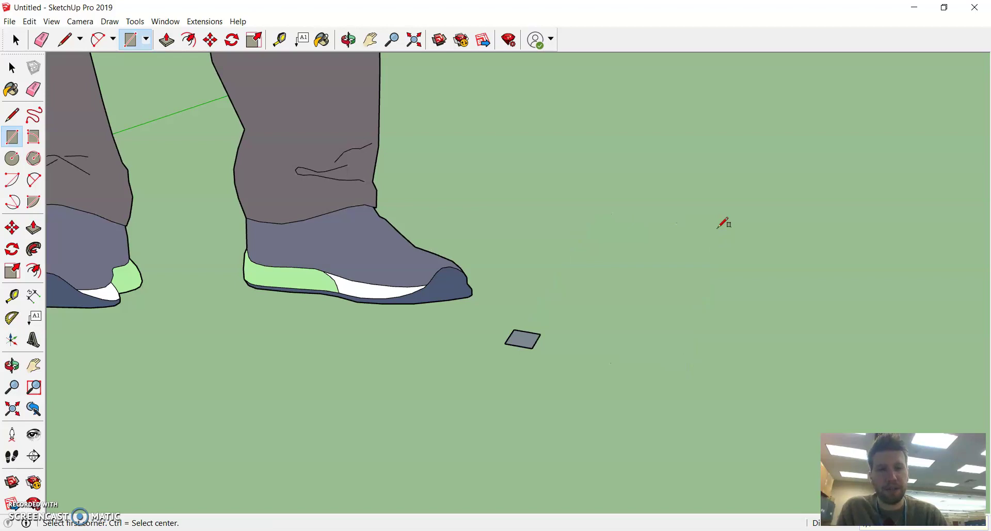
key(ctrl+z)
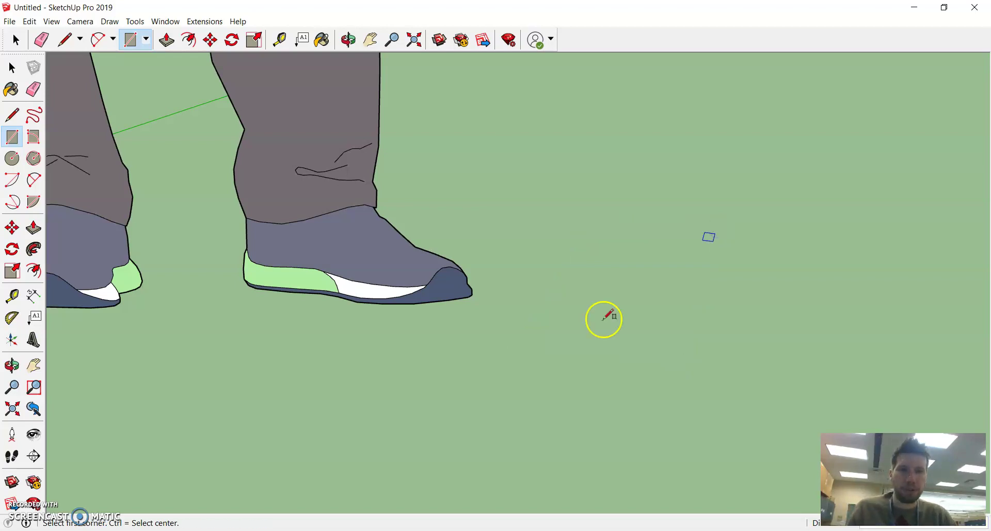
Step: Draw a tiny square with exact dimensions flat on the ground just in front of the shoe's toe
click(471, 340)
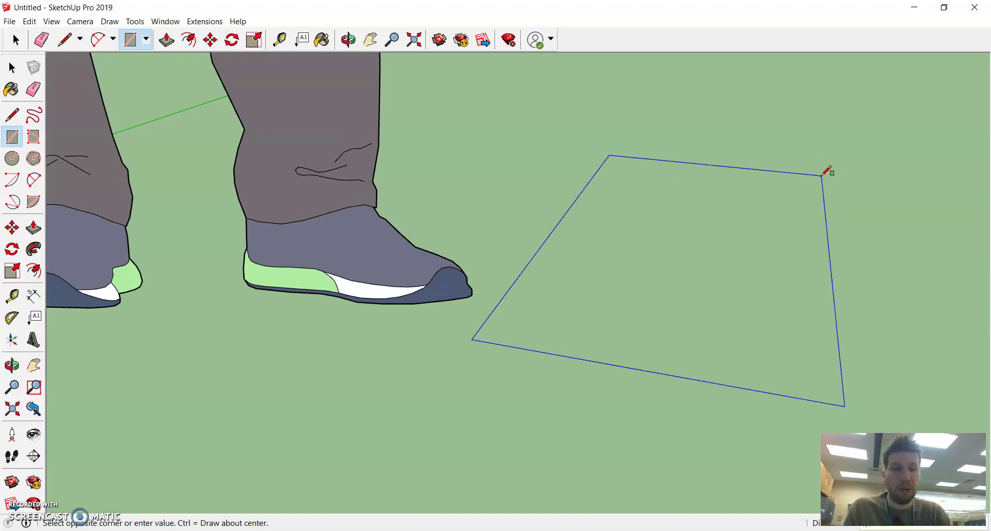
key(Return)
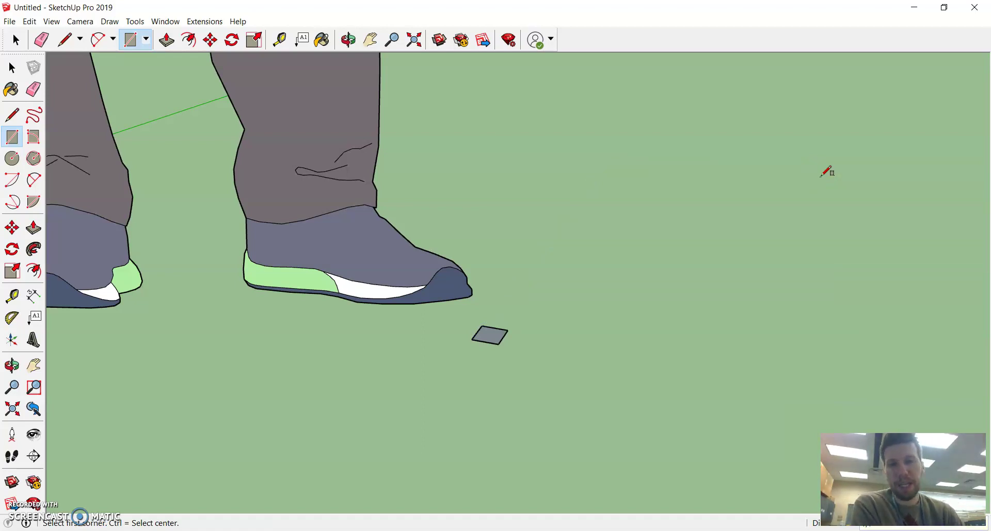
Step: Try a larger, elongated rectangle with exact dimensions on the ground beside the tiny square and undo it
key(o)
drag(490, 312, 477, 359)
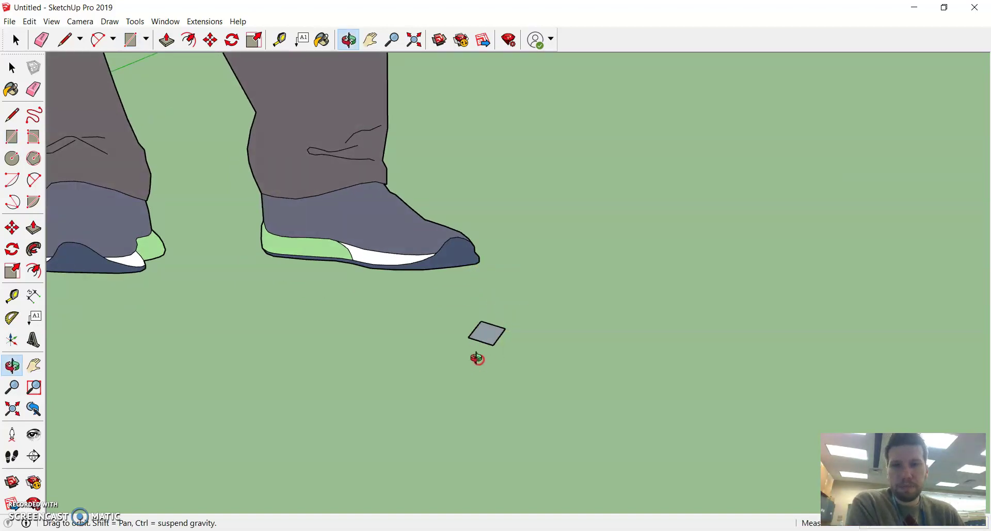
middle_drag(476, 359, 447, 312)
shift+middle_drag(513, 308, 512, 279)
key(h)
scroll(438, 308, down, 2)
right_click(470, 307)
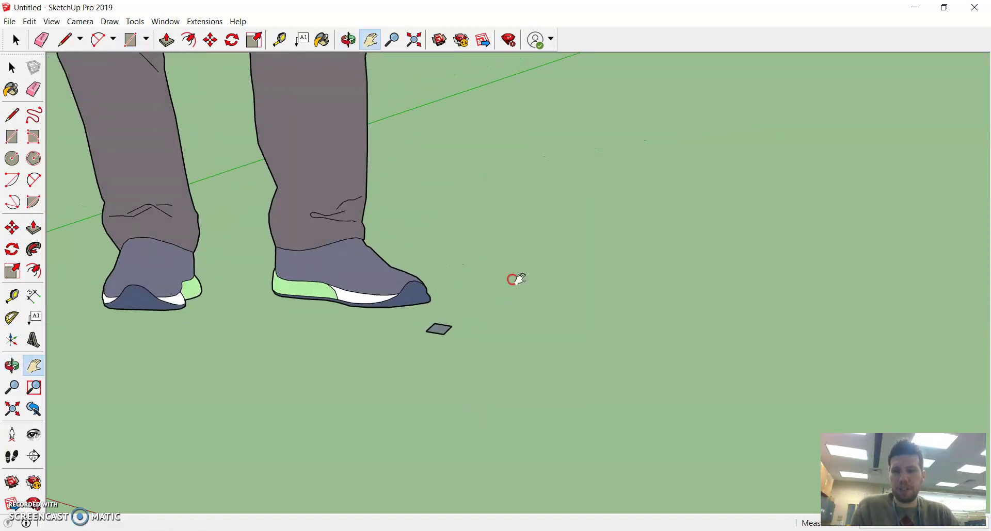
key(r)
click(539, 360)
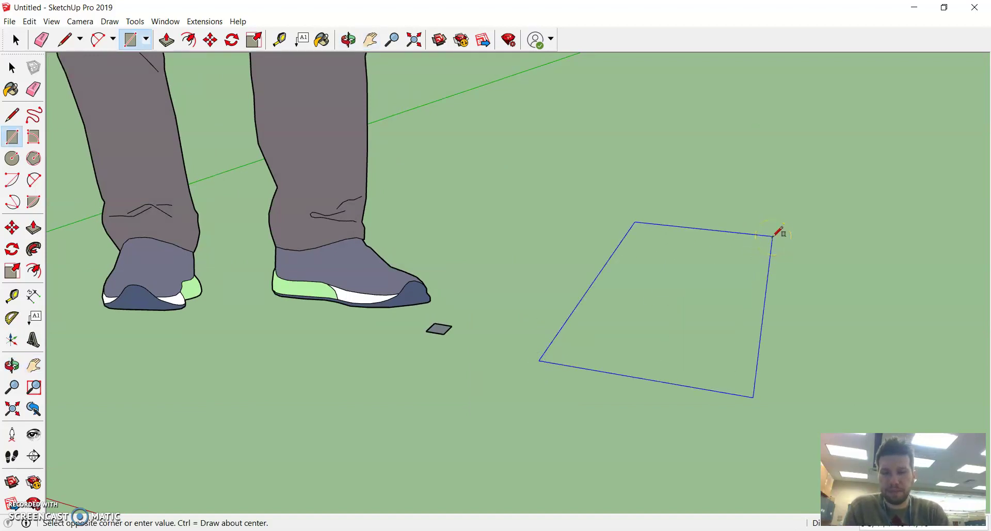
key(Return)
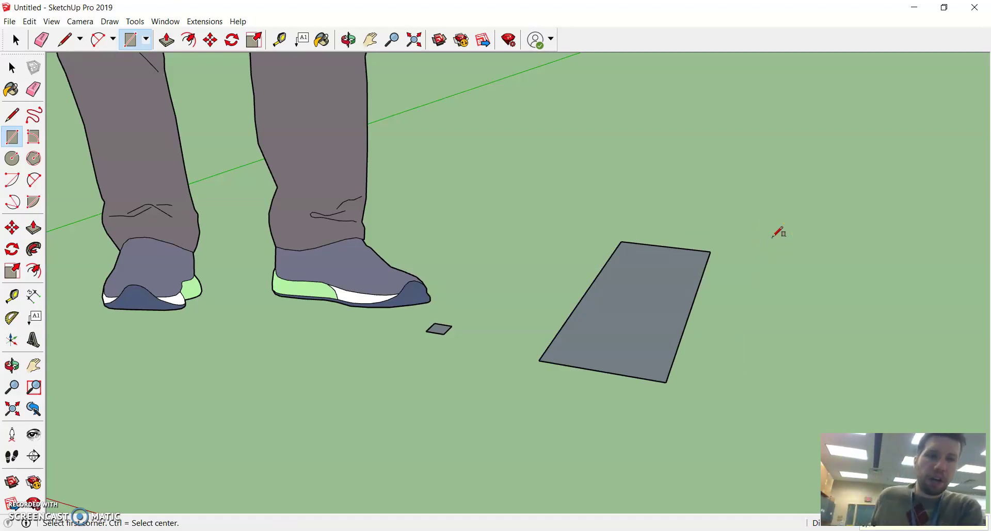
key(ctrl+z)
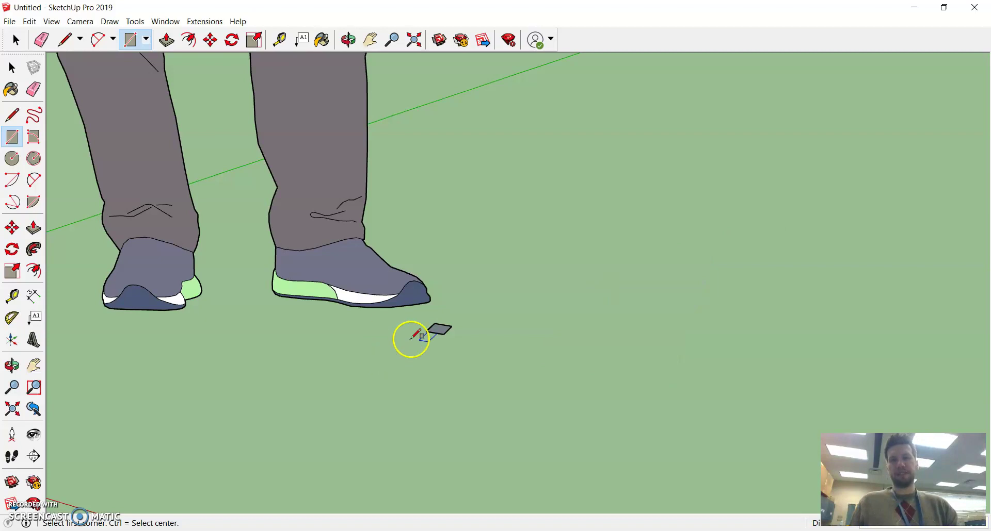
Step: Push/Pull the tiny square in front of the shoe upward into a cube
scroll(419, 339, up, 3)
shift+middle_drag(448, 322, 472, 343)
scroll(472, 346, up, 3)
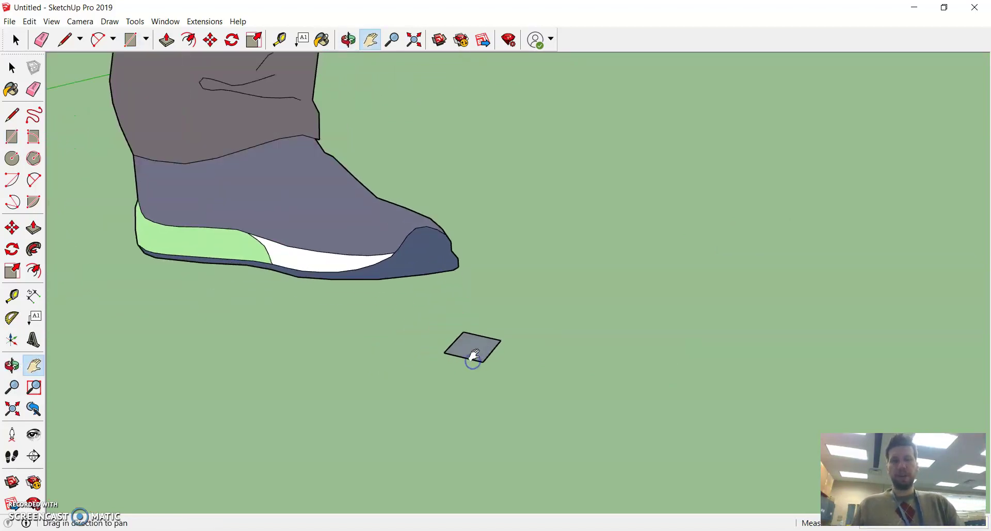
click(471, 348)
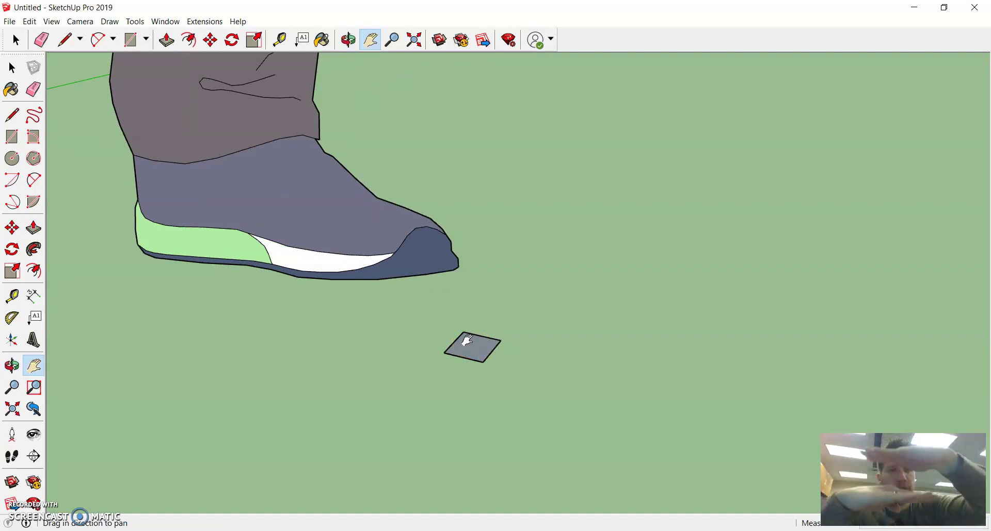
middle_drag(467, 341, 482, 338)
key(p)
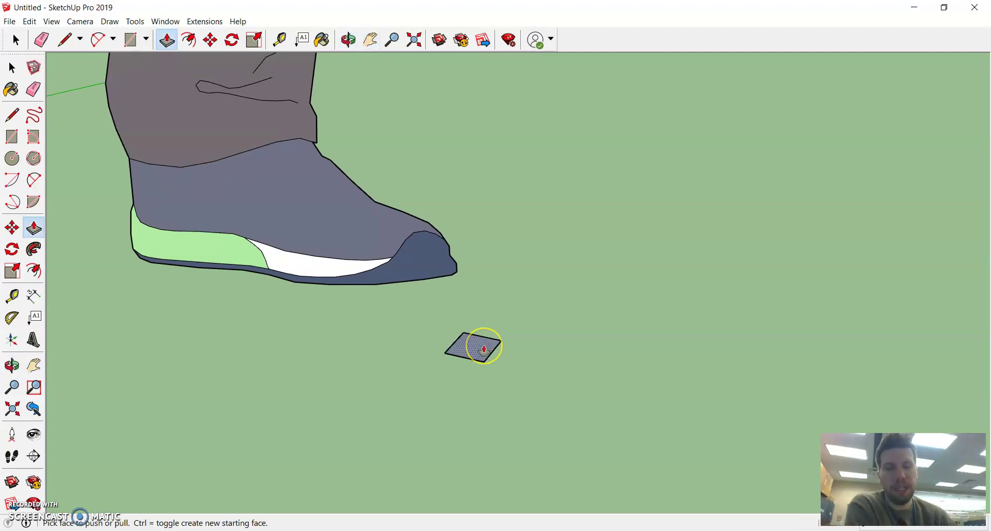
click(485, 347)
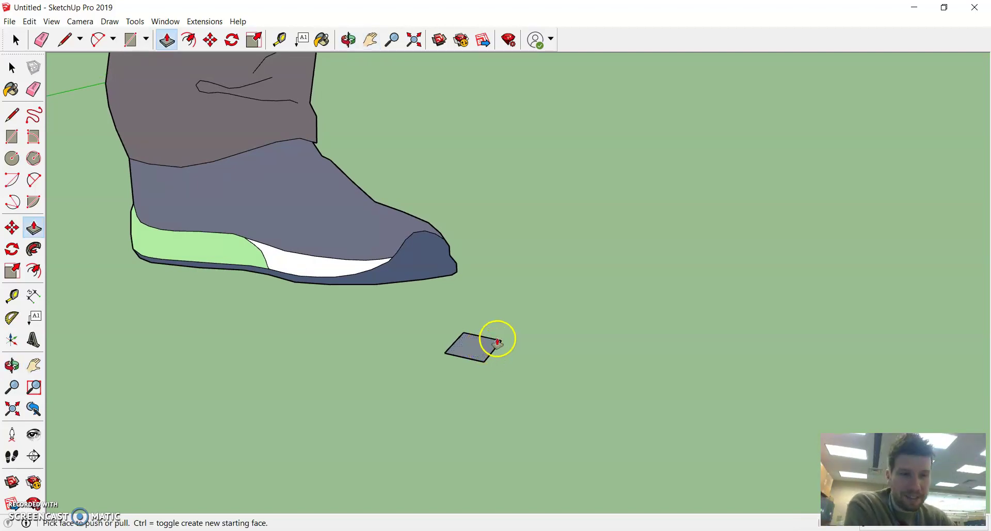
click(481, 344)
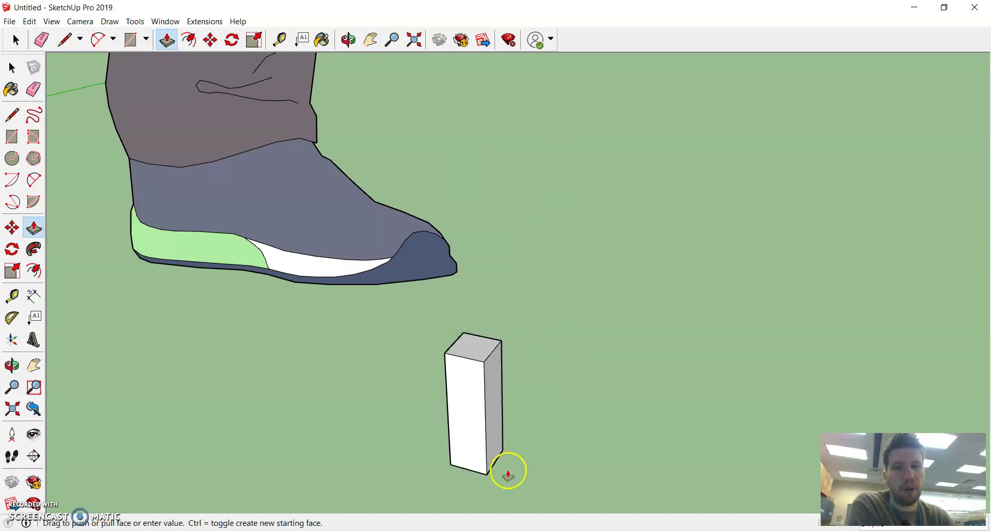
key(Escape)
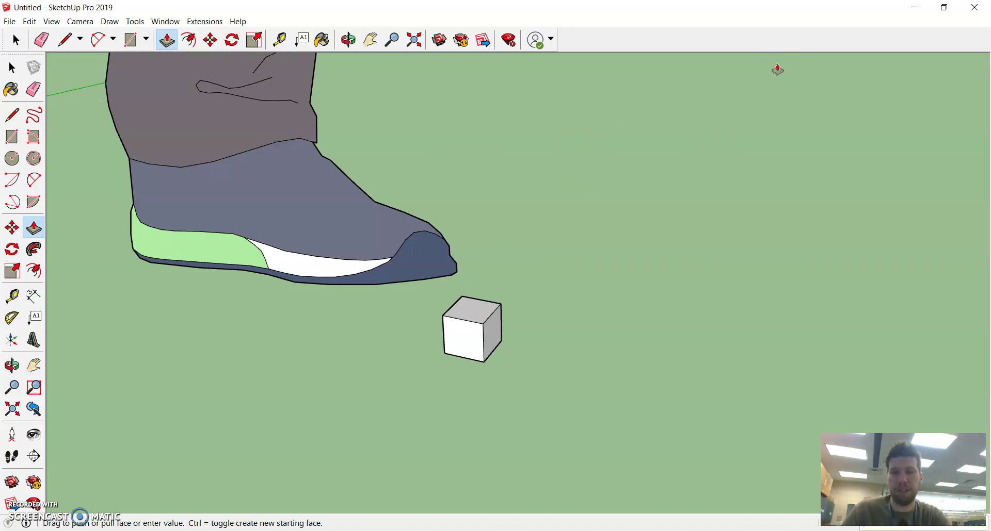
Step: Undo the cube's pull and try Push/Pull again on the flat square in front of the shoe
key(Escape)
click(675, 80)
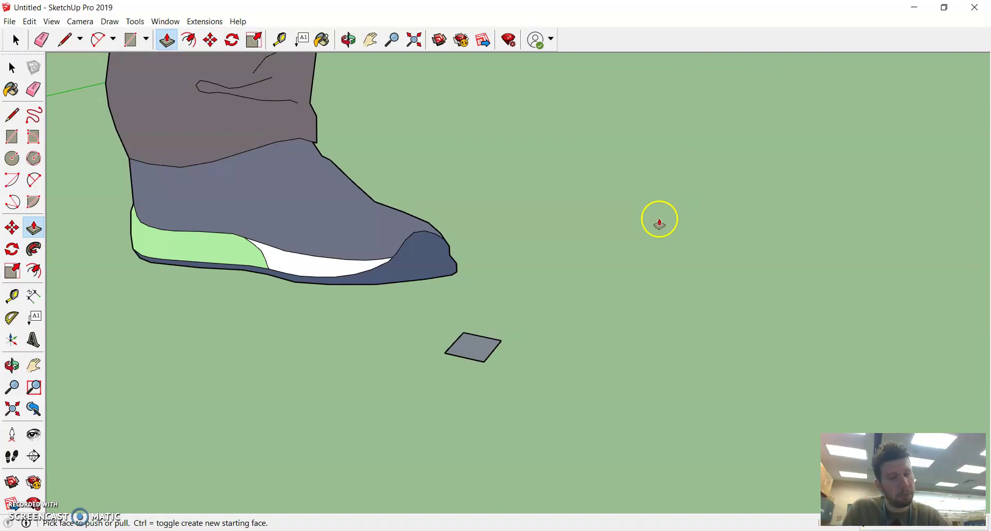
click(481, 345)
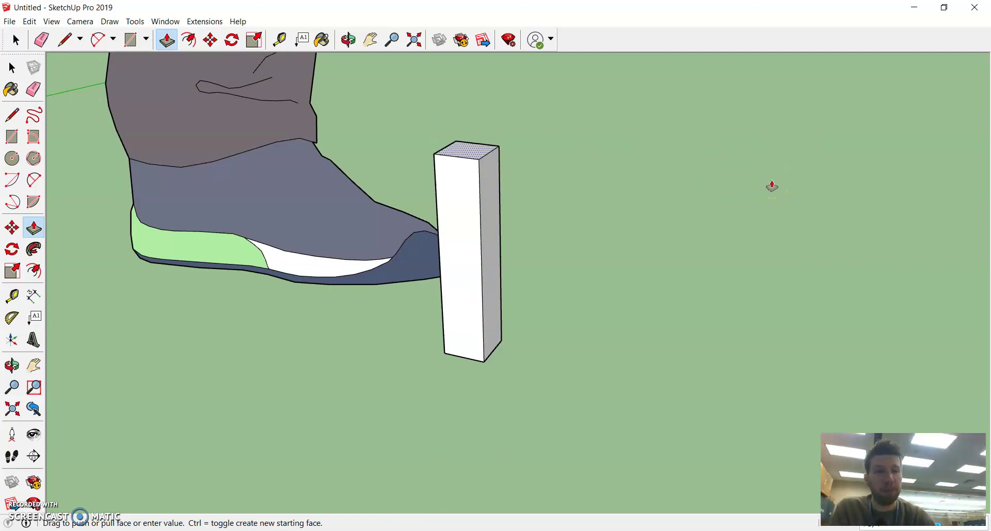
key(Escape)
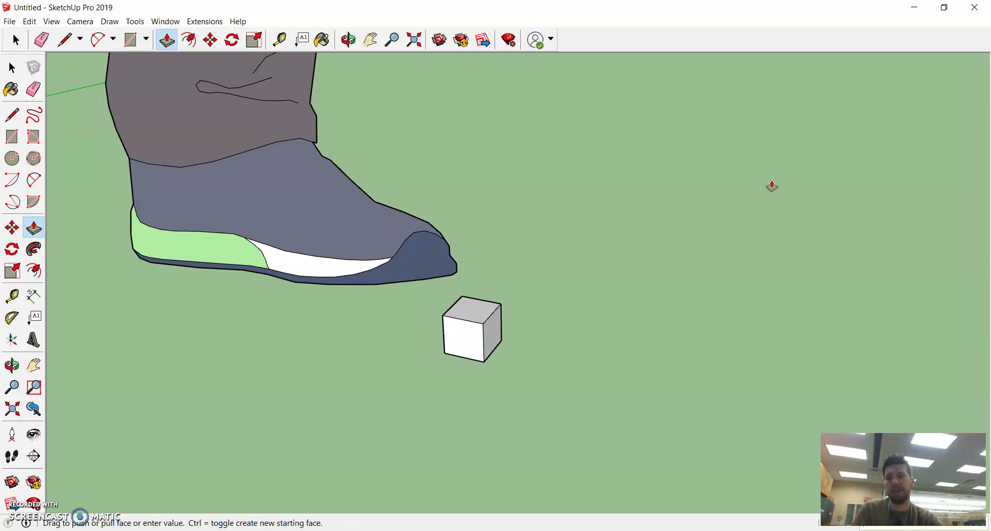
Step: Push/Pull the tiny square upward again, finishing with an exact height that makes it a cube
click(484, 341)
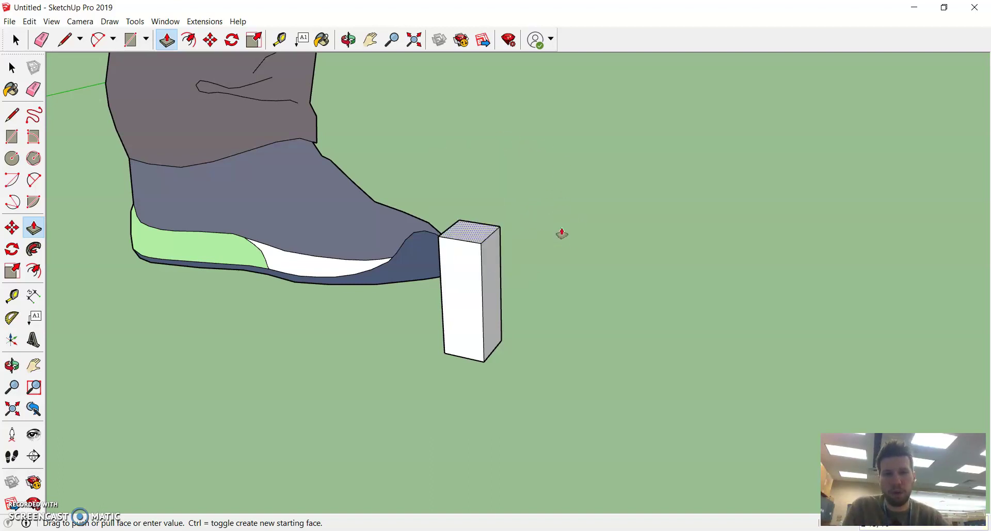
drag(562, 233, 664, 168)
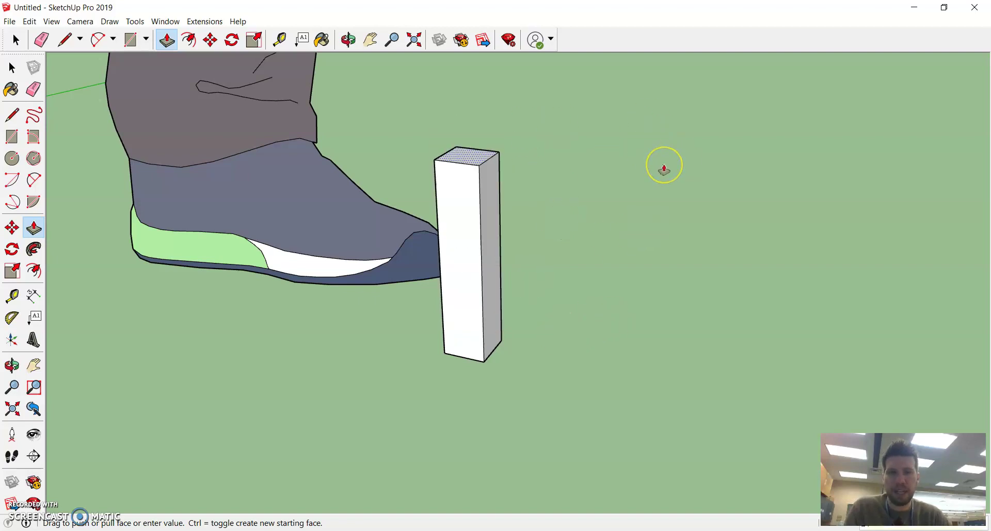
key(Num_Lock)
key(Return)
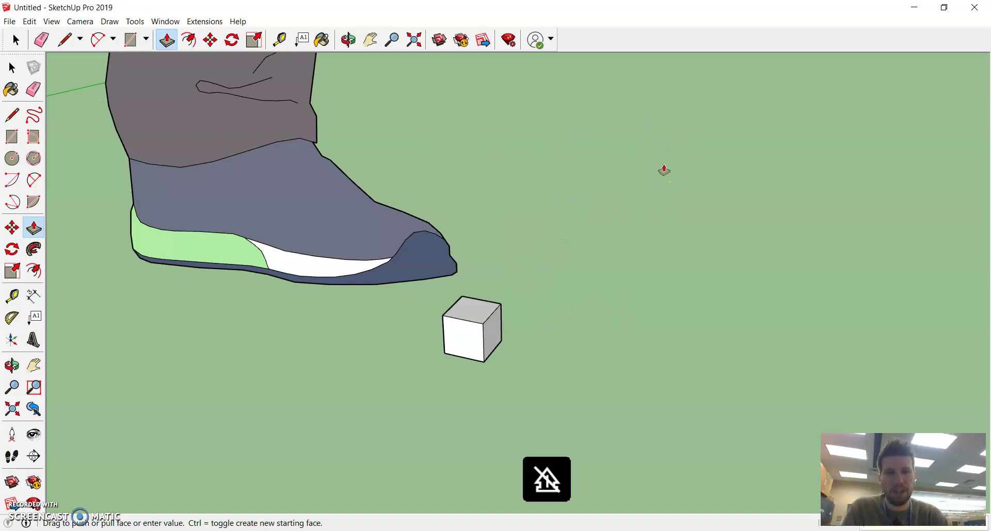
Step: Select single faces of the cube, and finally all of its connected faces and edges at once
middle_drag(519, 326, 549, 256)
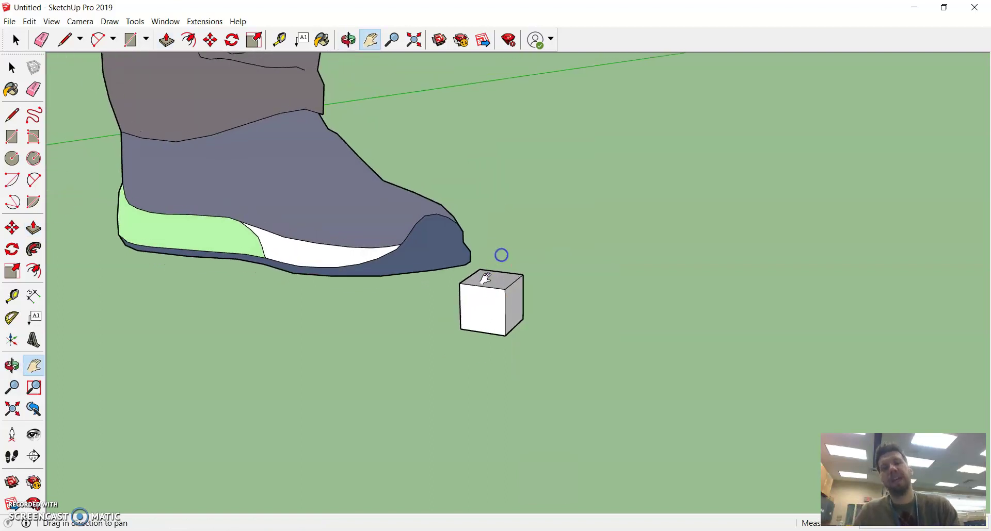
key(space)
scroll(493, 281, up, 2)
click(492, 279)
click(513, 306)
click(496, 277)
click(486, 297)
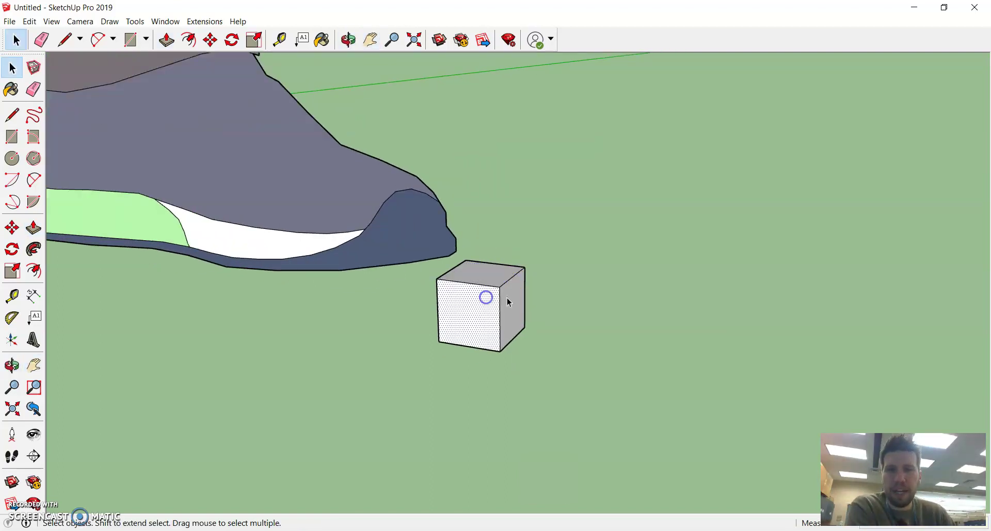
click(502, 284)
click(489, 299)
click(504, 270)
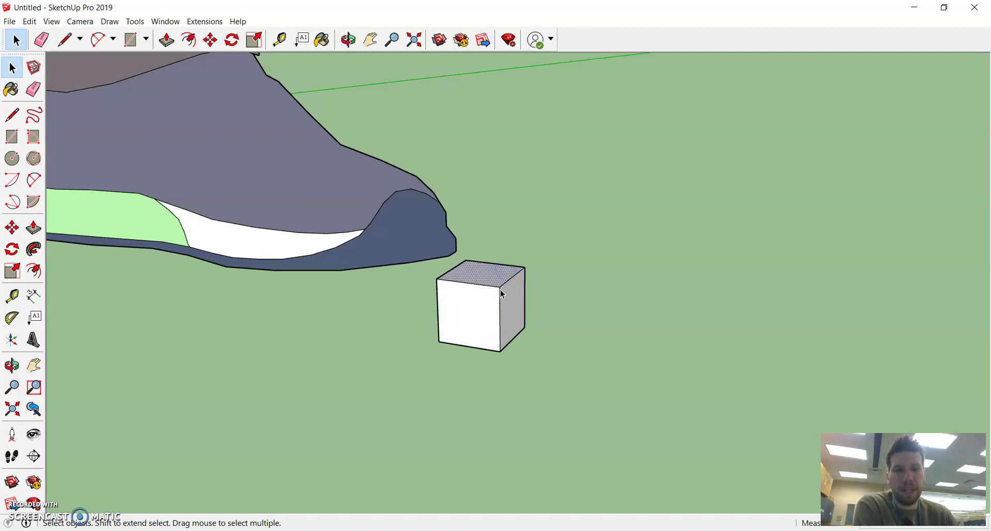
scroll(503, 295, down, 1)
triple_click(503, 293)
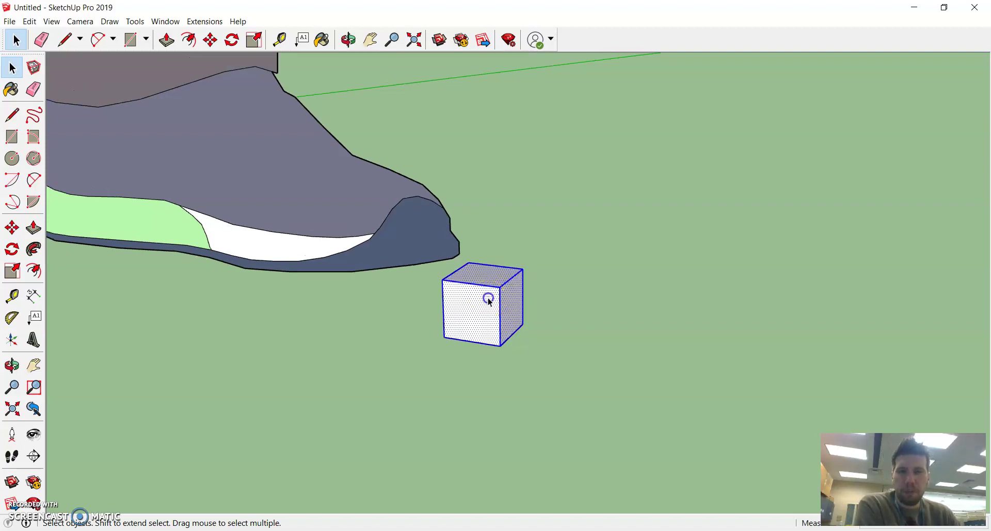
Step: Select the cube's front, side and top faces one at a time in turn, ending with the whole cube selected
click(488, 298)
click(510, 299)
click(491, 274)
scroll(493, 289, up, 2)
click(491, 294)
click(512, 296)
click(497, 267)
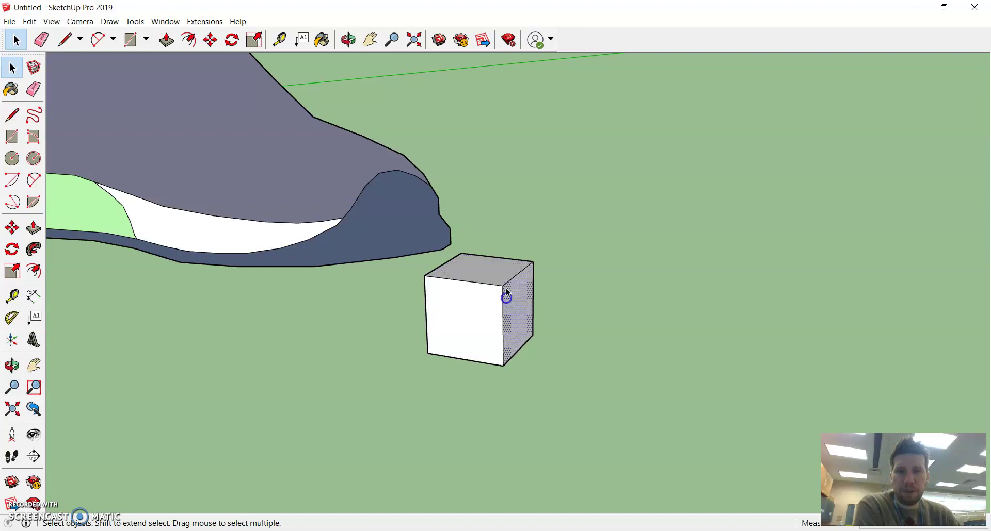
click(496, 274)
click(475, 305)
click(510, 305)
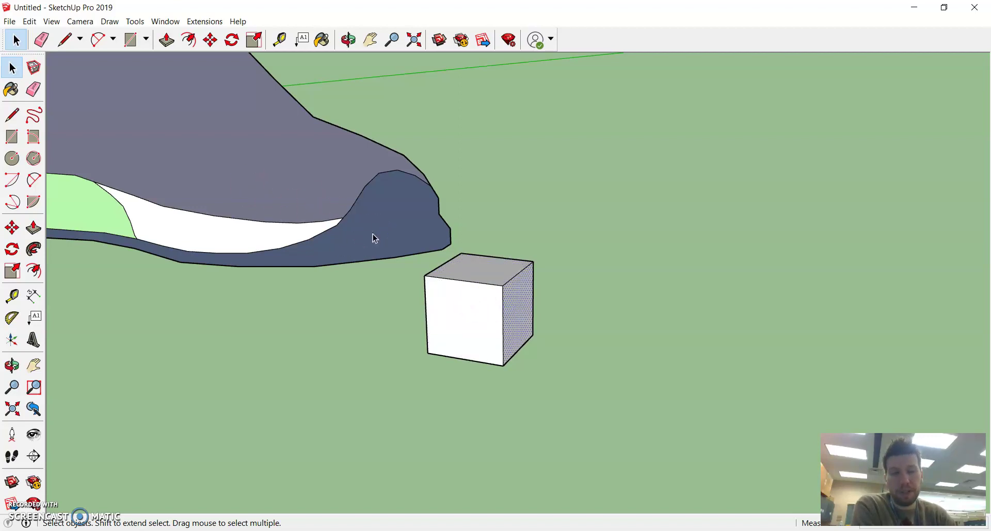
click(475, 331)
click(494, 299)
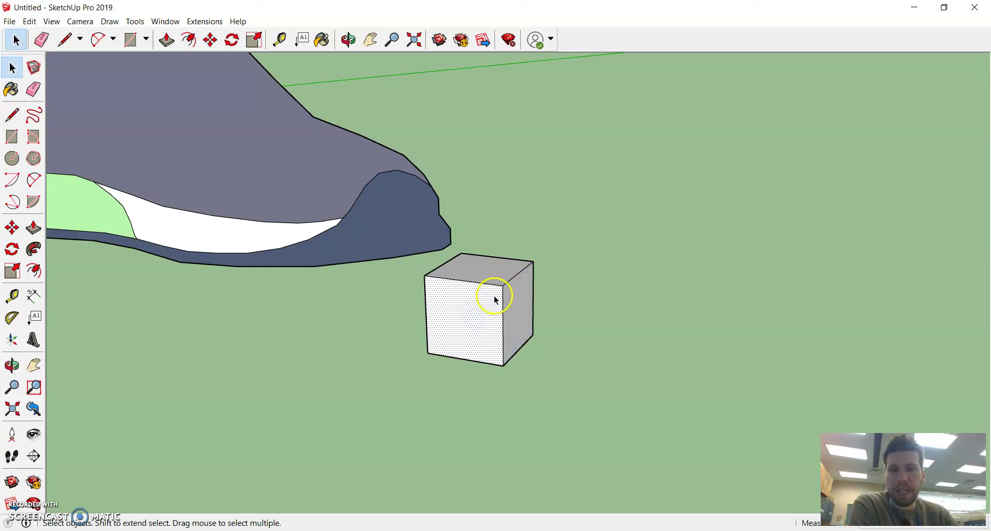
middle_drag(493, 293, 470, 295)
click(466, 287)
click(491, 268)
click(508, 294)
scroll(495, 304, up, 1)
click(478, 314)
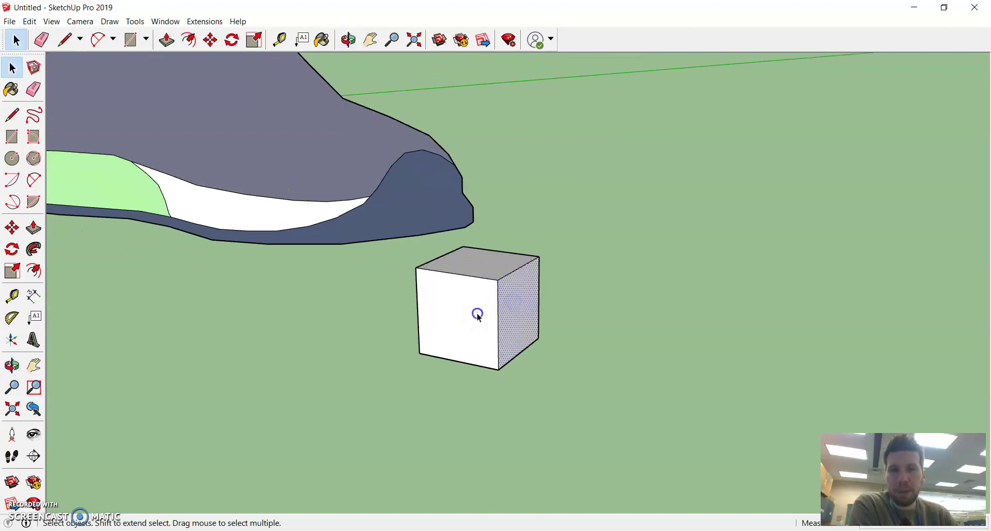
click(483, 265)
click(510, 298)
click(477, 310)
click(472, 264)
click(511, 285)
click(480, 309)
click(488, 266)
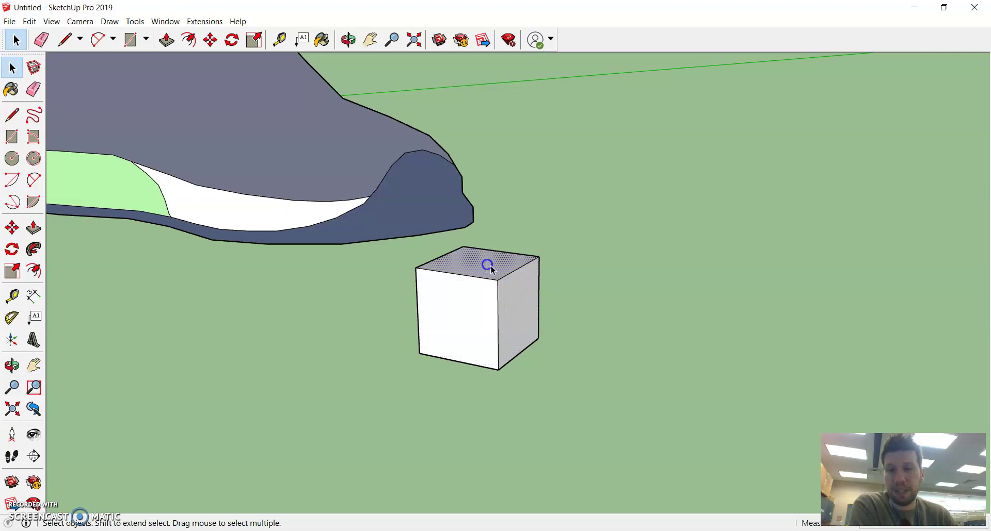
click(504, 287)
click(477, 305)
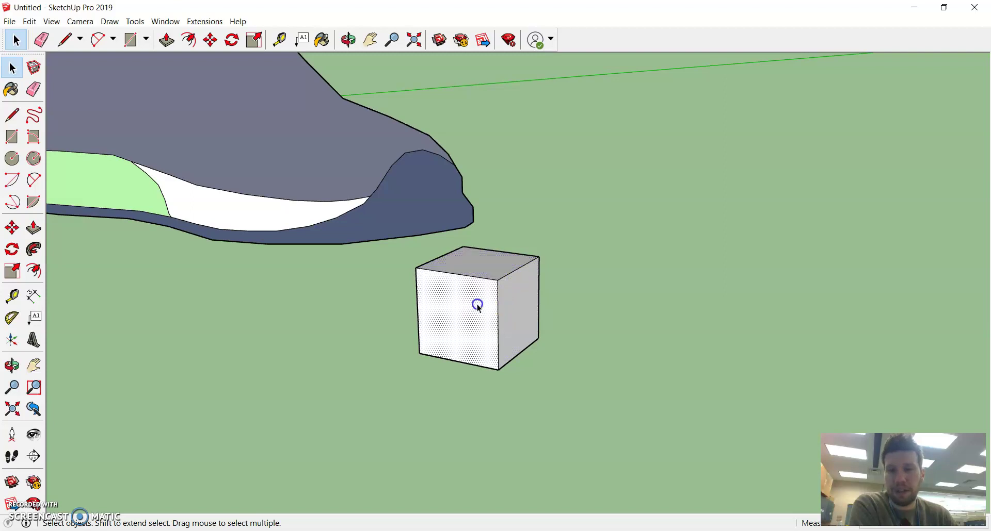
triple_click(497, 283)
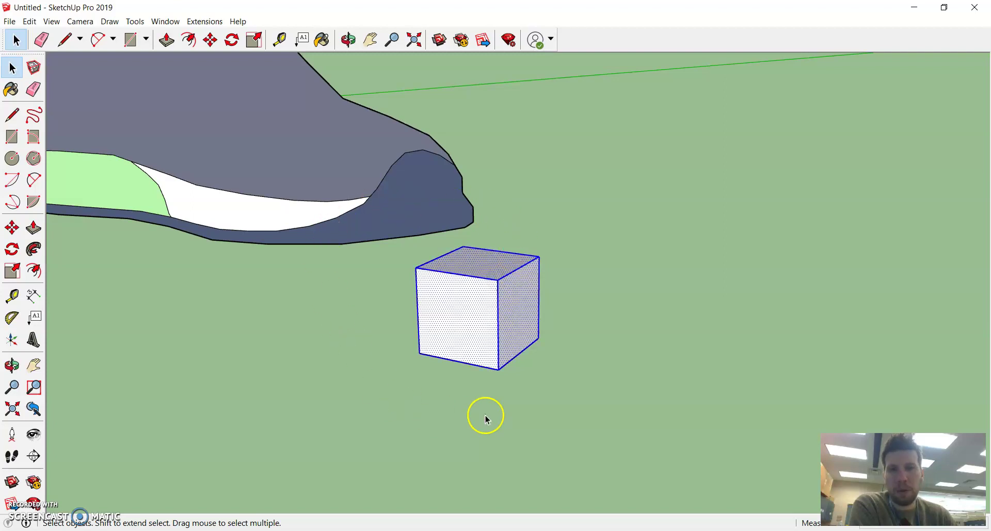
Step: Deselect the cube and select it entirely with a selection window around it
middle_drag(495, 304, 549, 316)
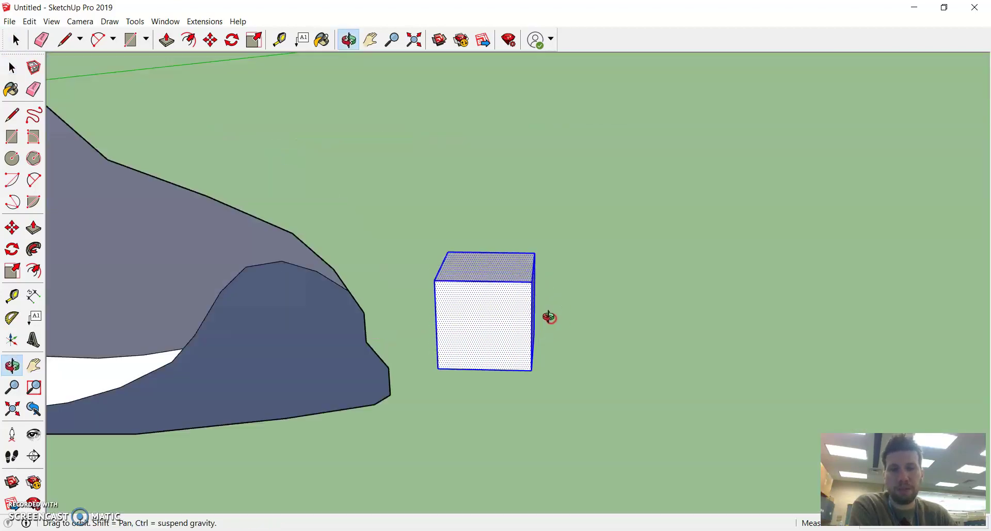
click(531, 204)
scroll(531, 203, down, 4)
middle_drag(530, 204, 454, 201)
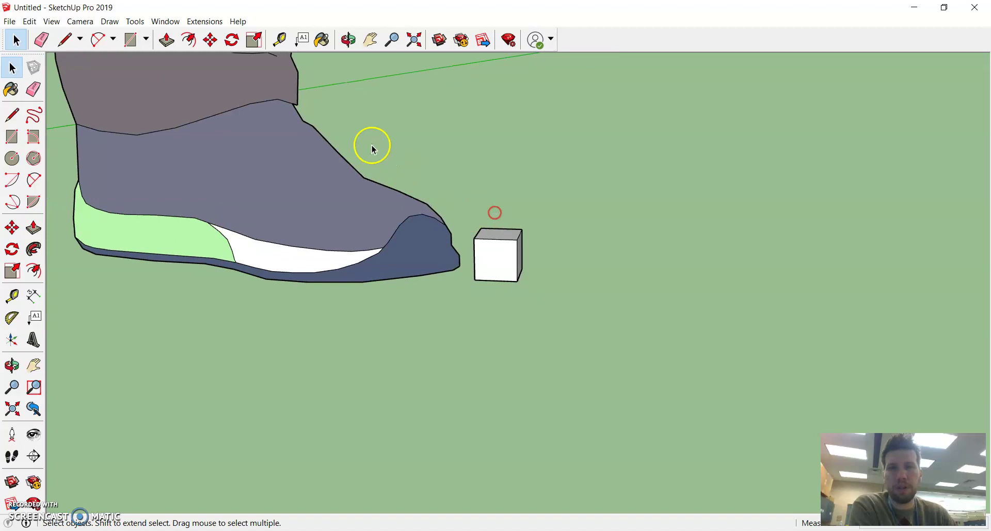
drag(381, 122, 720, 435)
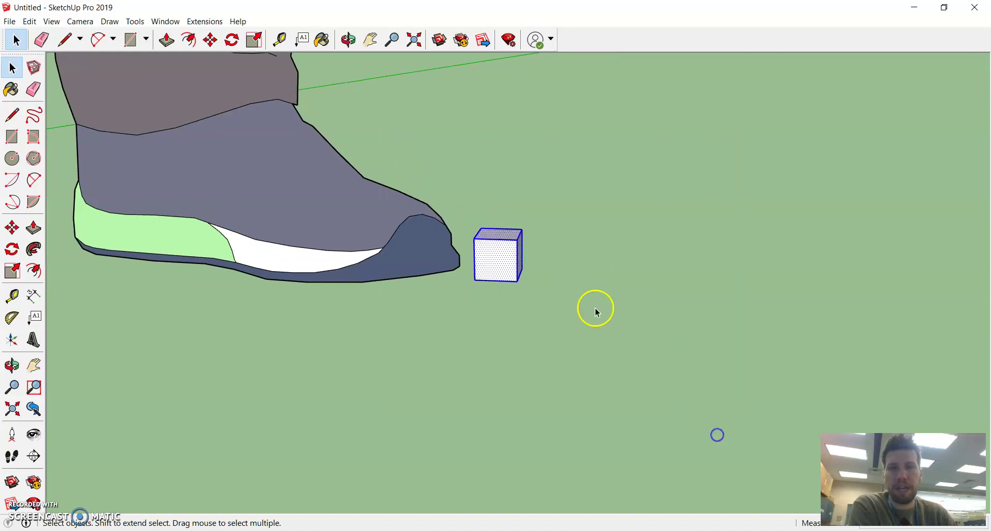
drag(397, 139, 694, 451)
Step: Make the fully selected cube a group
middle_drag(639, 363, 481, 239)
click(508, 255)
scroll(511, 250, up, 2)
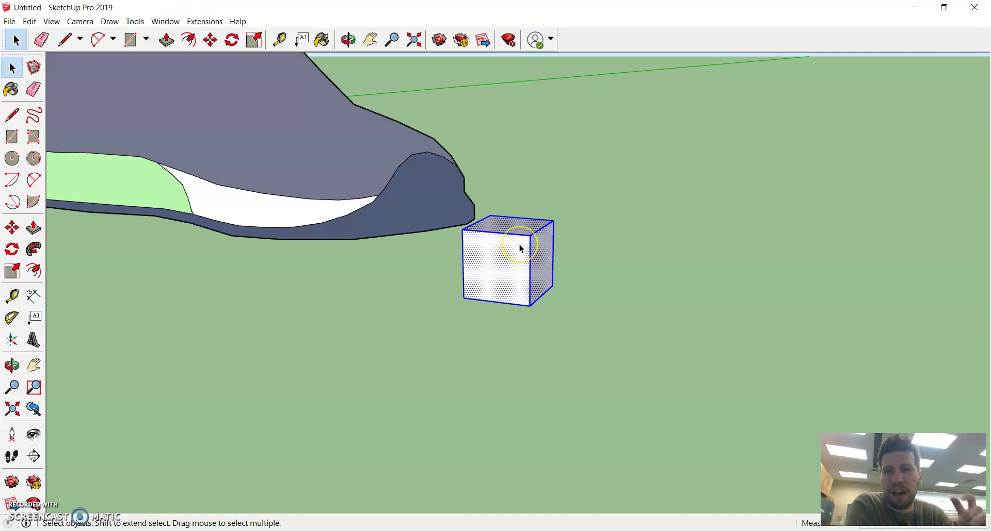
right_click(512, 270)
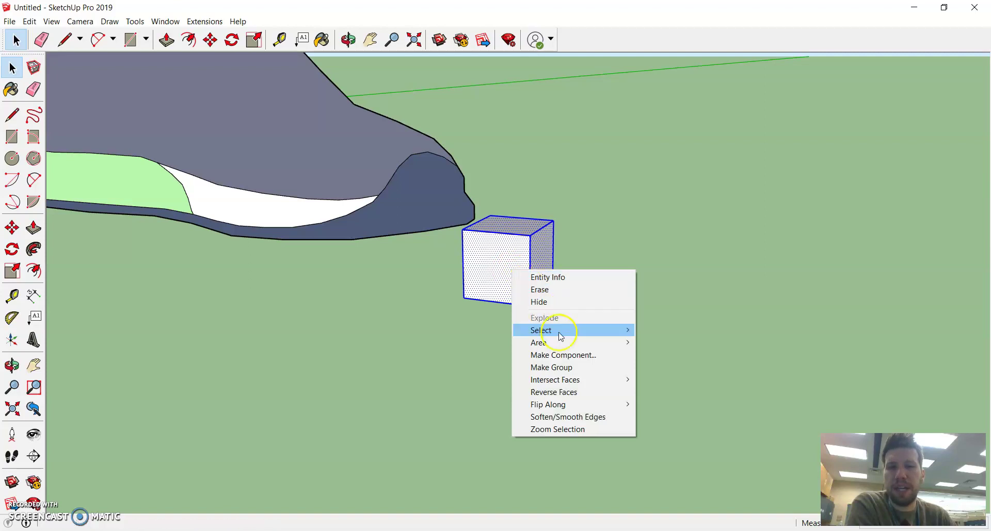
click(559, 374)
click(565, 367)
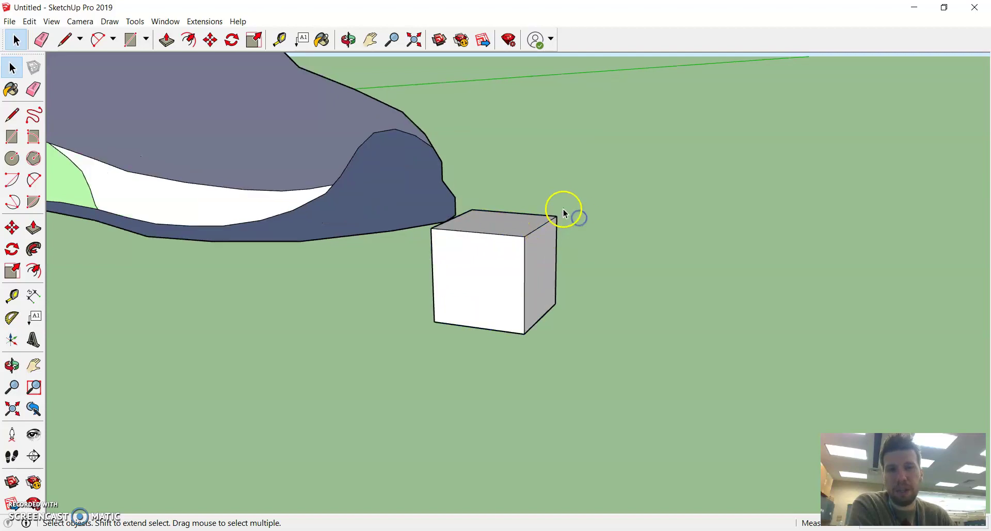
Step: Test selecting the grouped cube, and undo the grouping and the pull back to the flat square
scroll(567, 211, up, 2)
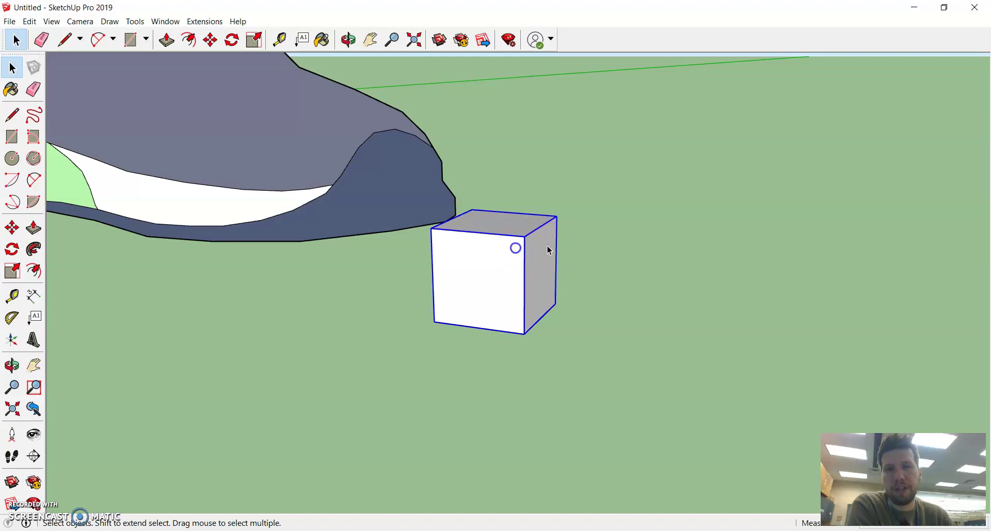
click(580, 244)
scroll(541, 252, down, 1)
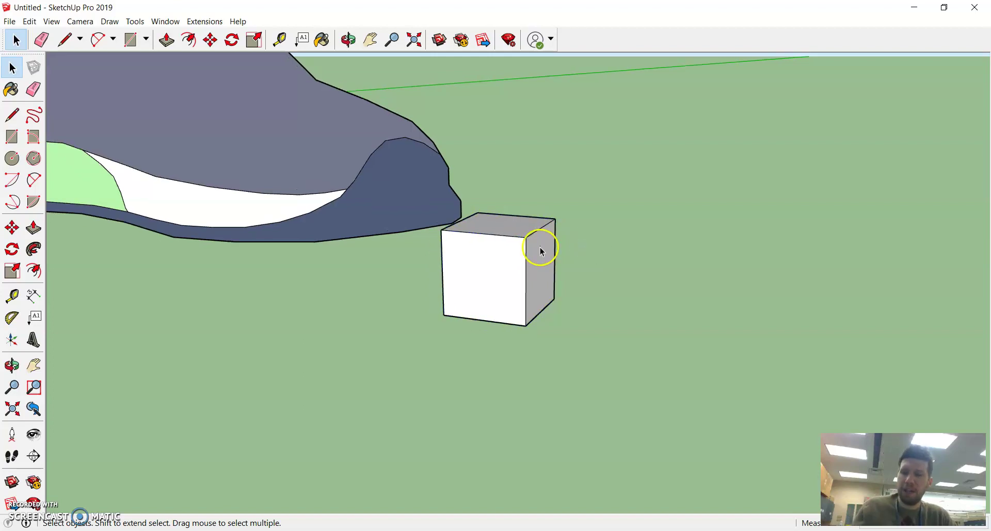
scroll(541, 253, down, 1)
key(ctrl+z)
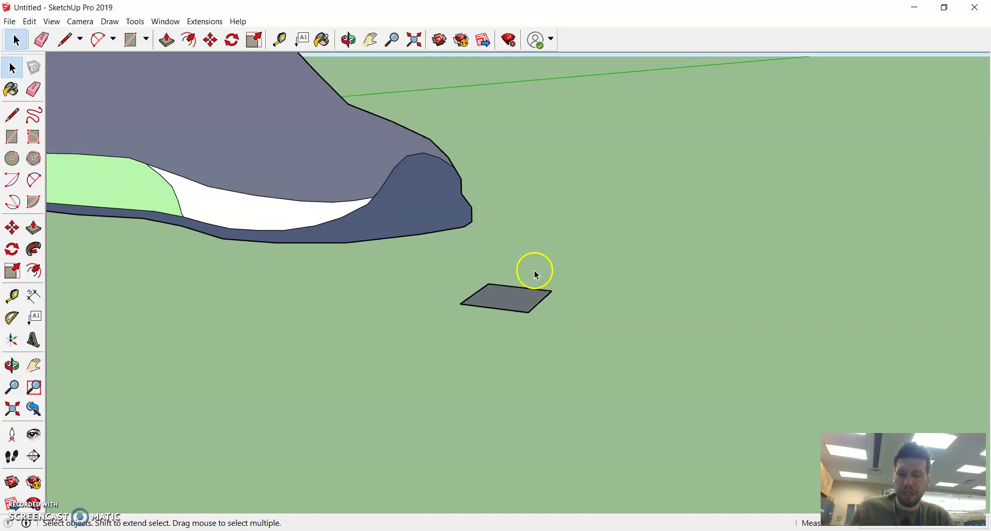
Step: Push/Pull the flat square in front of the shoe upward to rebuild the ungrouped cube
middle_drag(533, 270, 519, 308)
key(p)
drag(519, 309, 522, 298)
Step: Select the whole cube and paste a copy of it on the ground beside the original, away from the shoe
shift+middle_drag(506, 288, 451, 304)
middle_drag(452, 304, 451, 258)
key(space)
drag(343, 200, 535, 356)
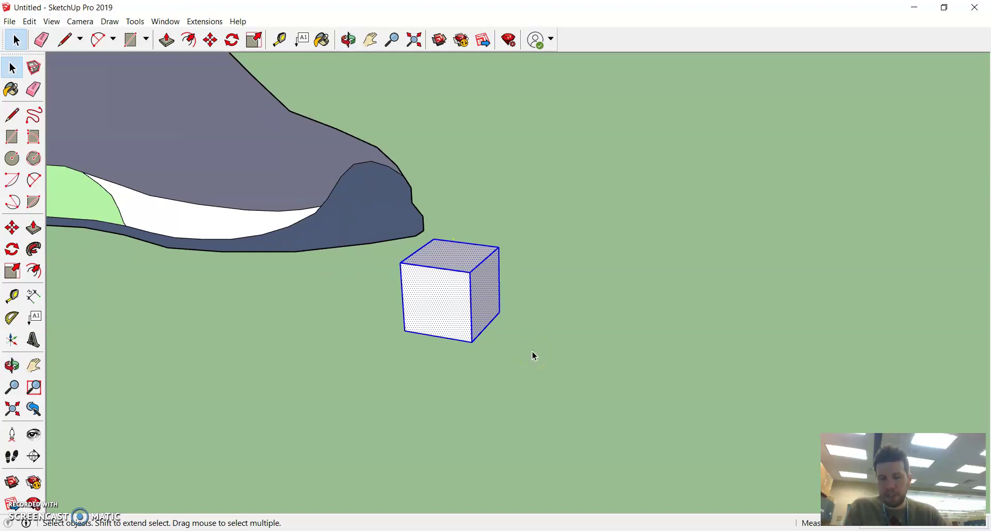
key(ctrl+c)
key(ctrl+v)
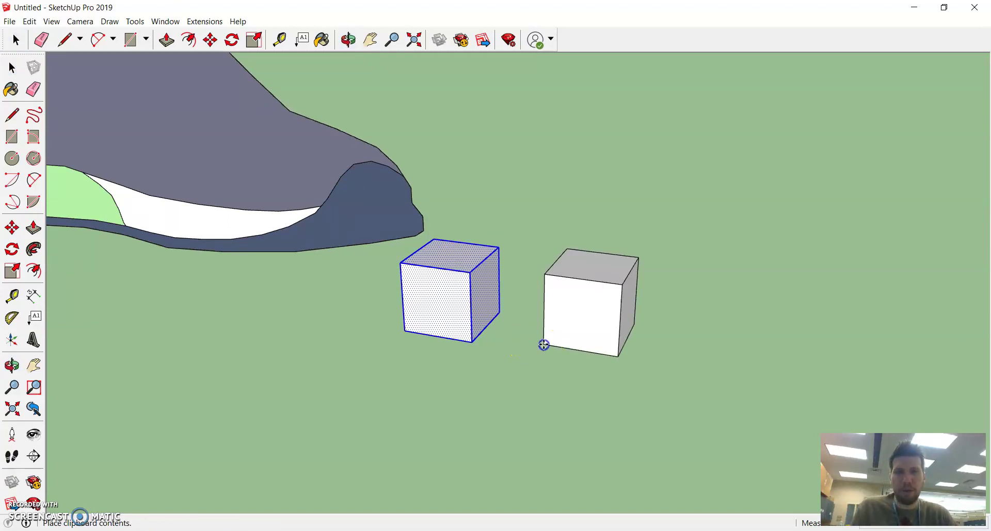
click(543, 345)
Step: Paste a second copy of the cube and stack it corner to corner on top of the first copy
click(544, 344)
click(704, 355)
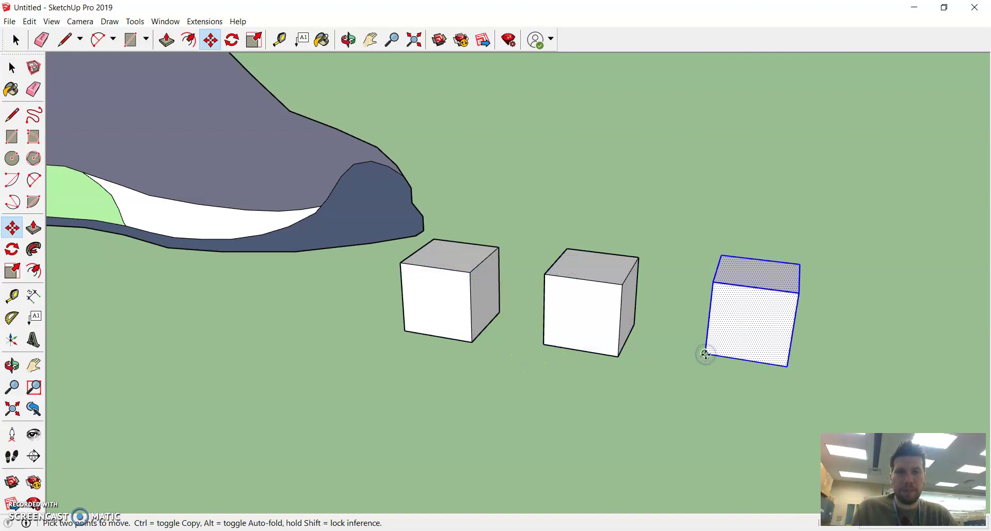
click(705, 354)
click(545, 274)
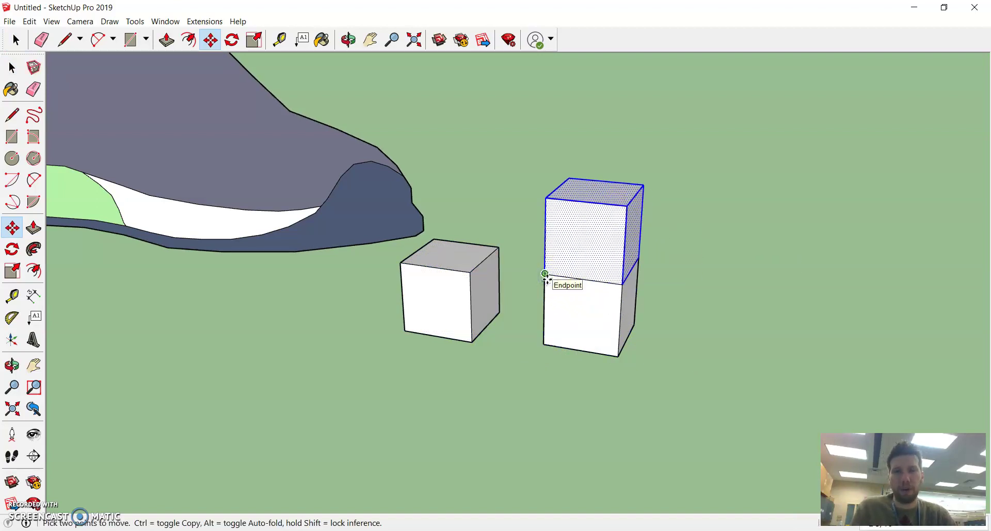
Step: Move the original cube onto the top of the two-cube stack, matching the corner endpoints
key(space)
drag(378, 210, 521, 374)
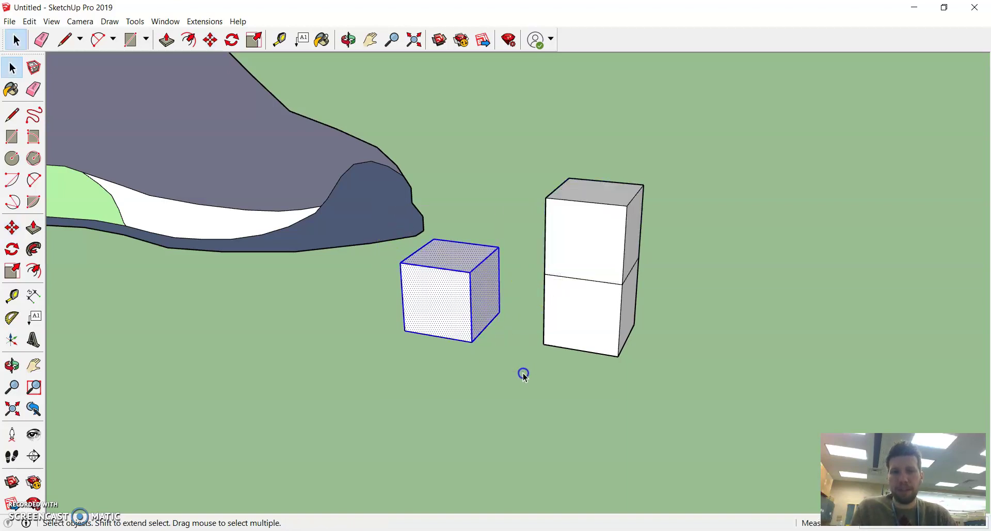
key(m)
click(472, 339)
click(627, 206)
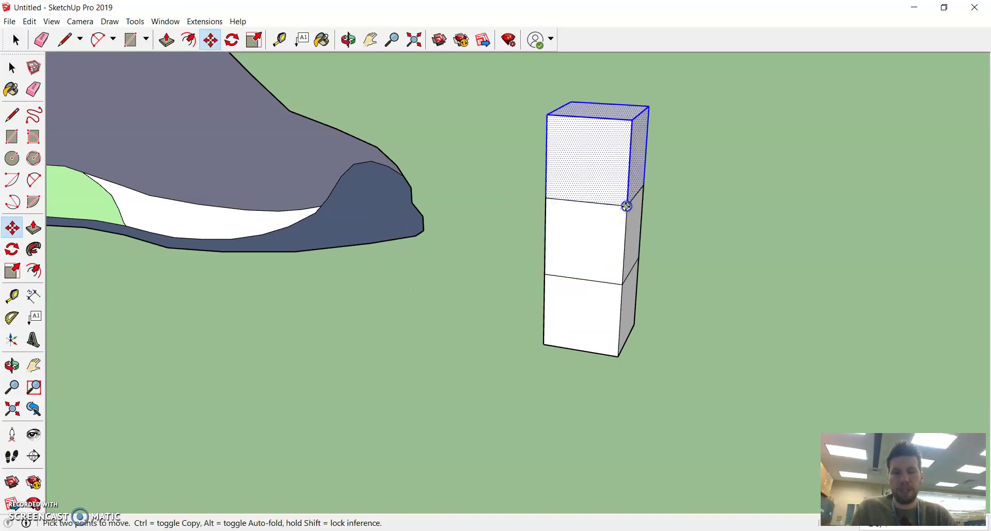
Step: Try to move the top cube of the three-cube stack sideways off it, and revert the move
key(h)
middle_drag(581, 150, 553, 212)
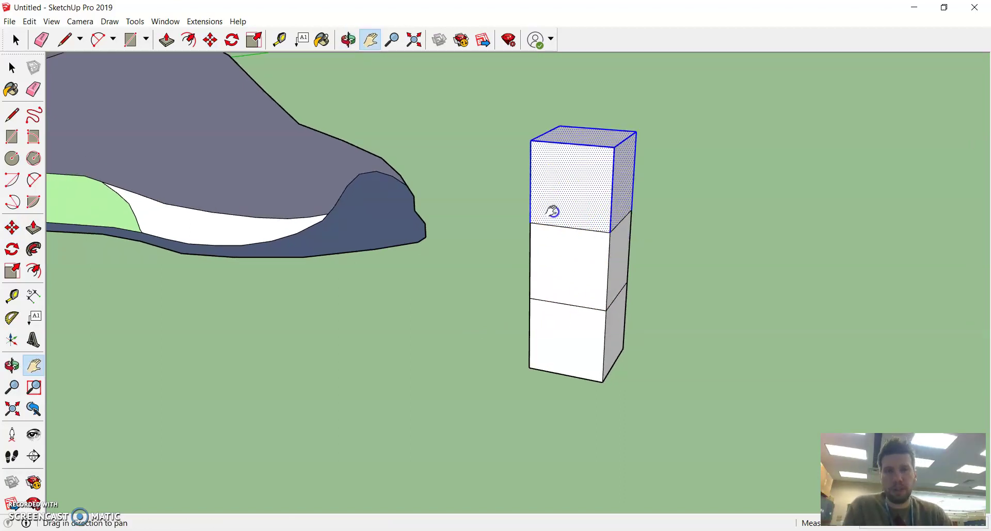
key(space)
drag(490, 107, 651, 228)
key(m)
click(591, 195)
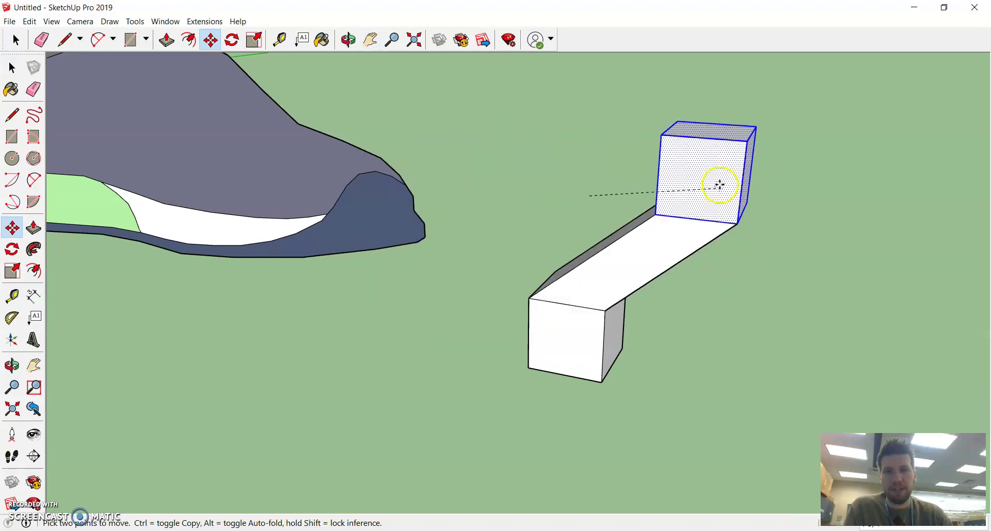
click(658, 223)
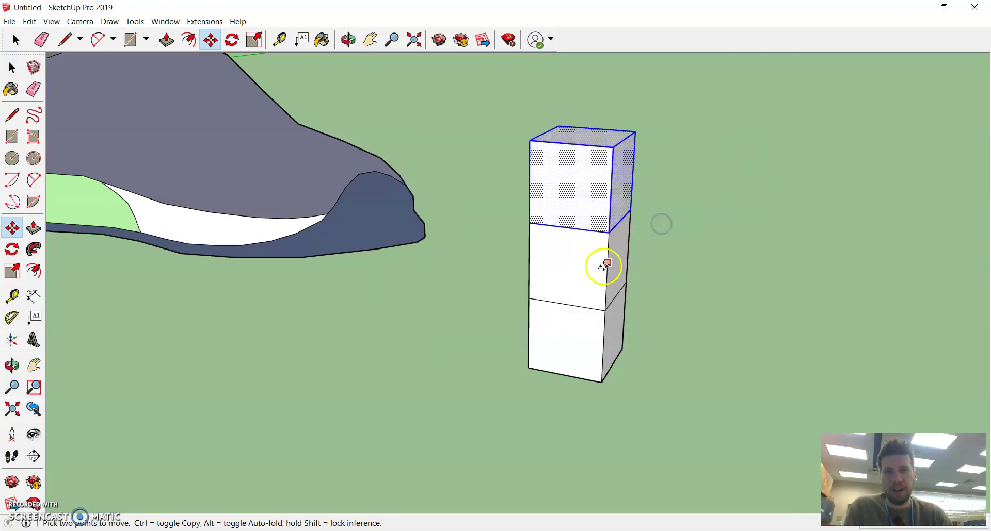
Step: Select all connected geometry of the three-cube stack to check whether the cubes have joined
key(space)
click(574, 266)
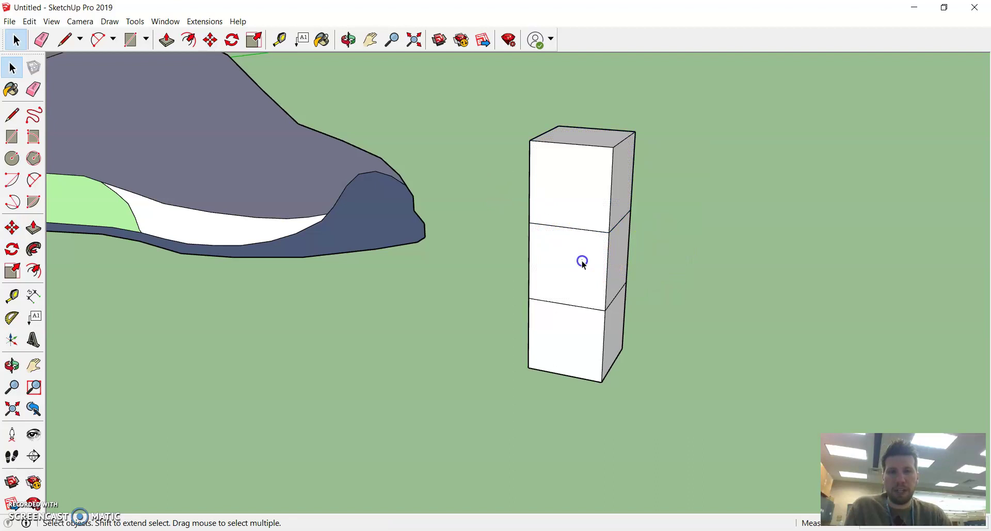
middle_drag(582, 261, 513, 214)
triple_click(565, 292)
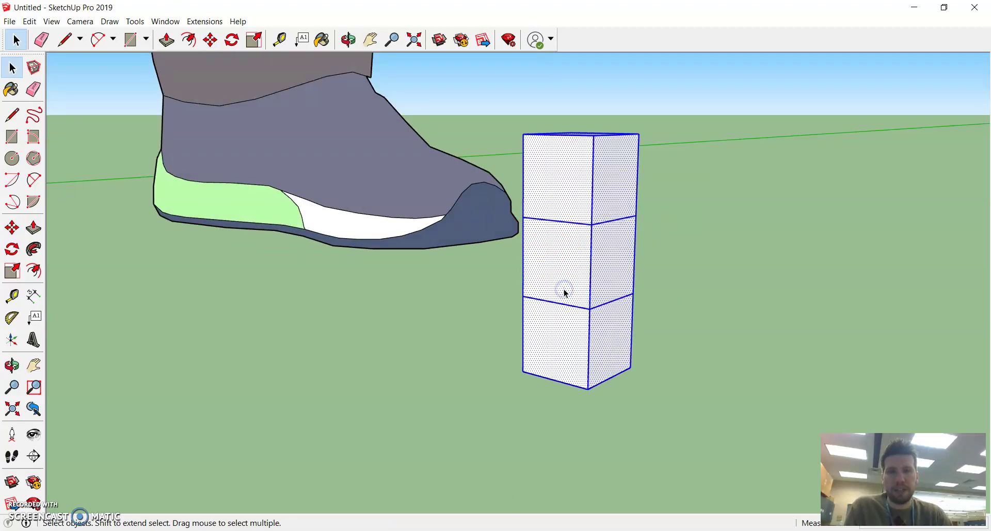
middle_drag(574, 294, 605, 275)
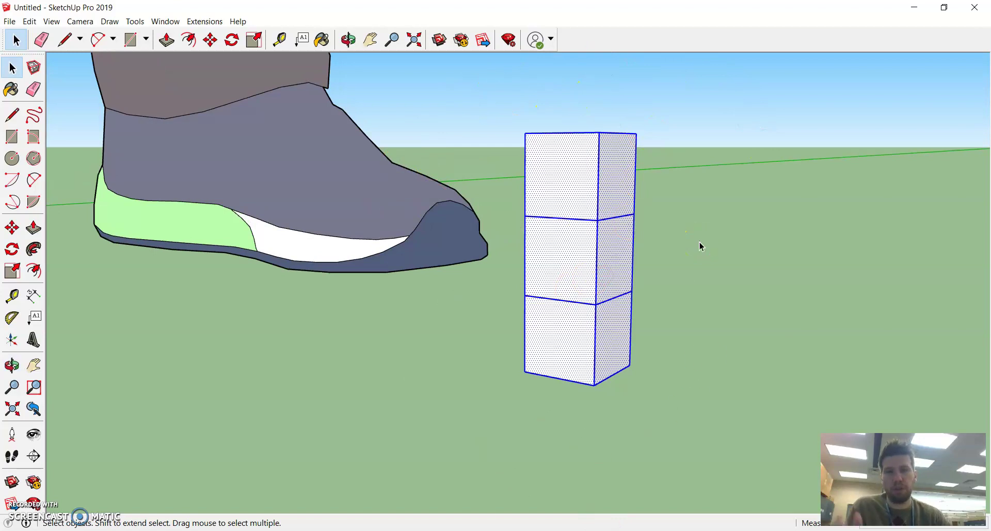
Step: Try to move only the middle cube's front face, and undo back to three separate cubes on the ground
click(567, 237)
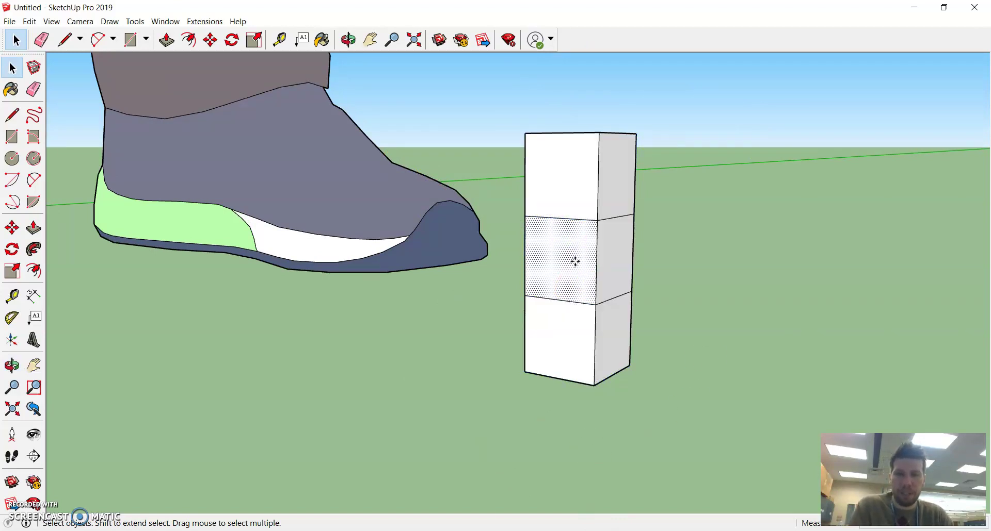
key(m)
mouse_move(574, 261)
mouse_down()
mouse_move(491, 248)
mouse_move(602, 277)
mouse_move(534, 226)
mouse_move(564, 230)
mouse_move(521, 168)
mouse_move(577, 219)
mouse_move(564, 248)
mouse_up()
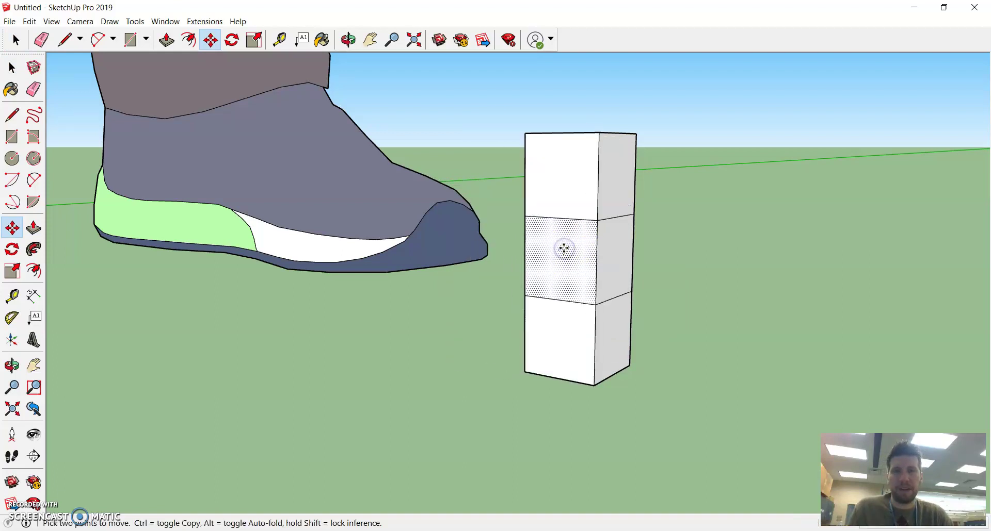
key(ctrl+z)
key(ctrl+z)
Step: Make each of the three ungrouped cubes on the ground into its own group
key(space)
click(459, 326)
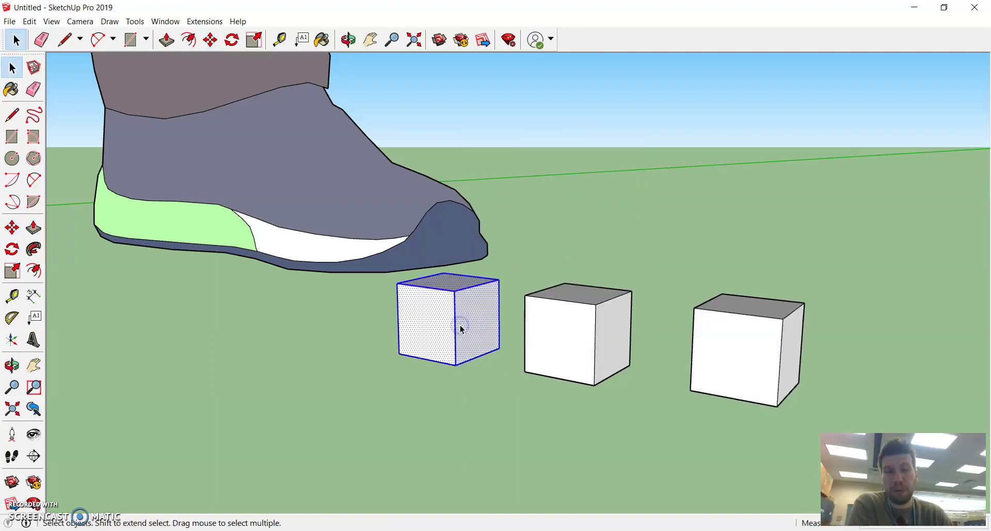
click(464, 307)
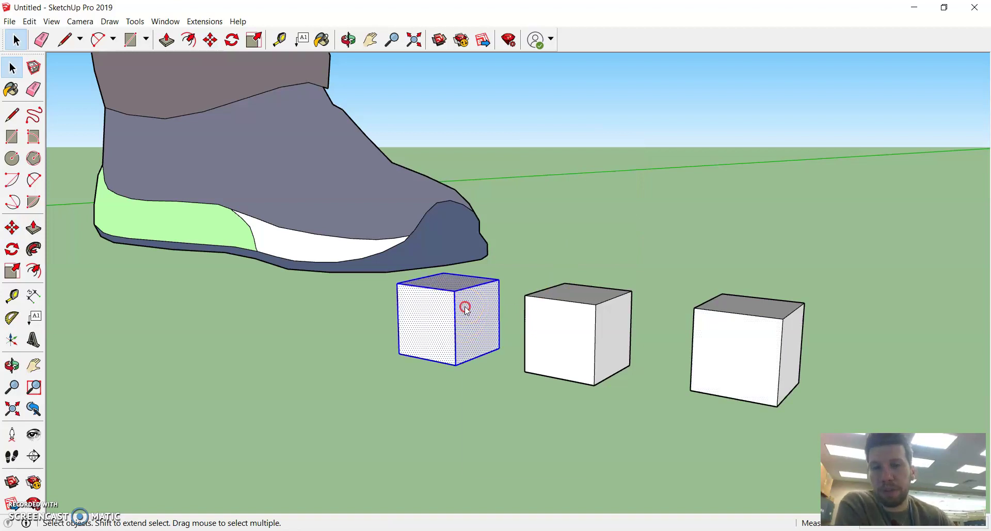
right_click(464, 307)
click(490, 404)
click(552, 352)
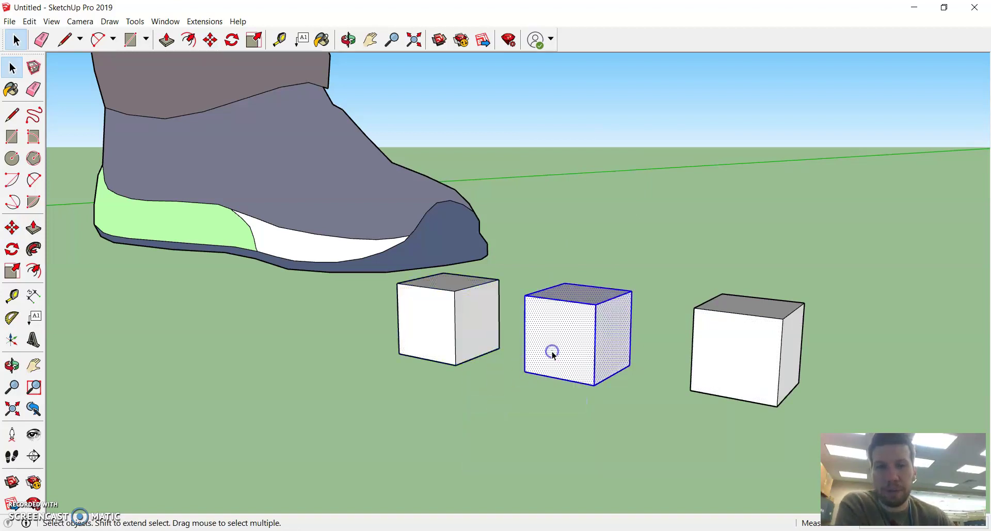
right_click(551, 351)
click(590, 447)
click(737, 352)
right_click(738, 352)
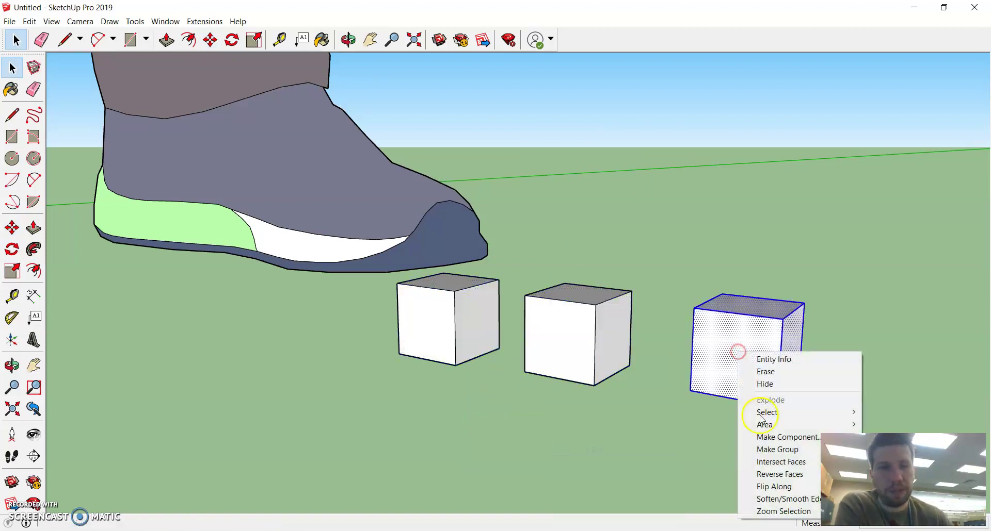
click(771, 449)
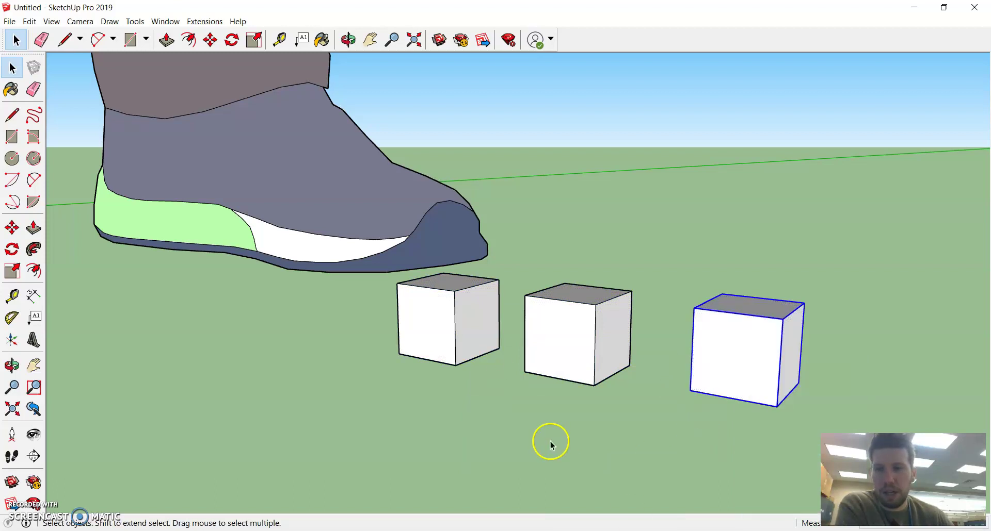
Step: Move the grouped cube nearest the shoe onto the middle cube, matching bottom corner to top corner
click(442, 327)
key(m)
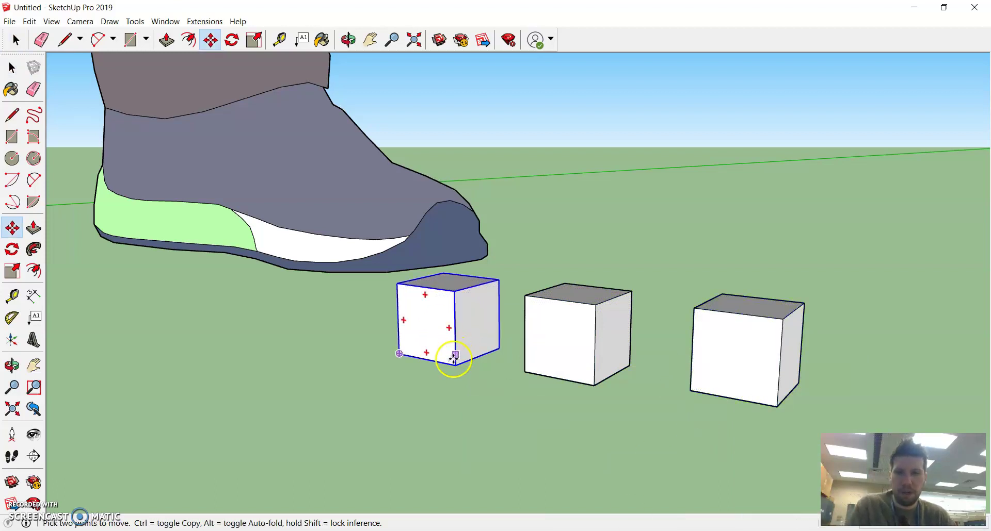
click(455, 365)
click(595, 305)
key(space)
Step: Try to move the bottom grouped cube independently of the one stacked on it
click(568, 325)
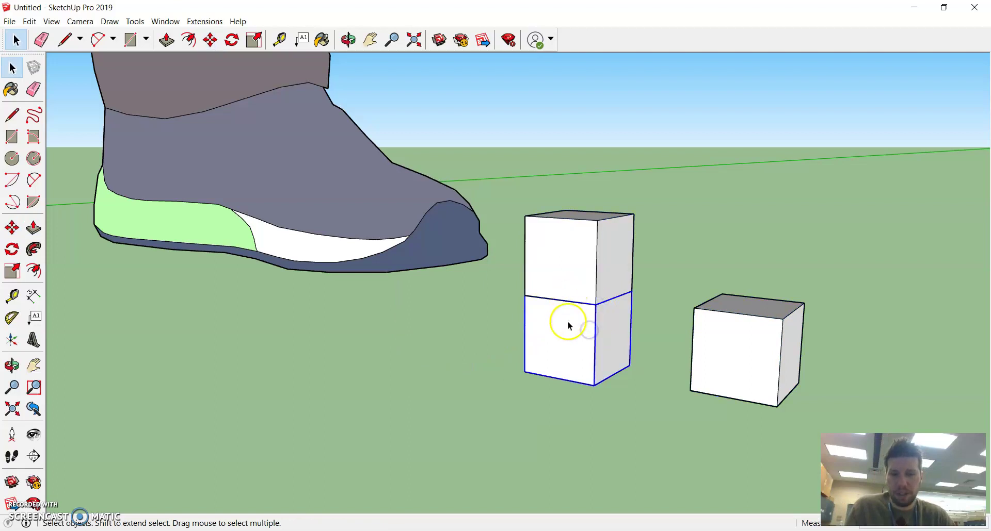
key(m)
click(568, 331)
click(560, 302)
key(space)
Step: Try to shift the top grouped cube off the stack, and undo back to three grouped cubes standing apart
click(576, 264)
key(ctrl+z)
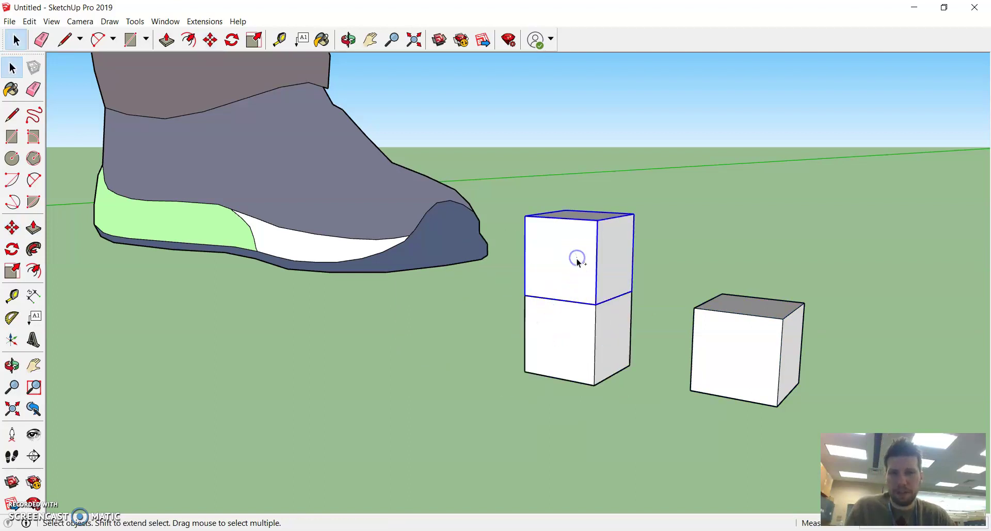
key(m)
click(587, 280)
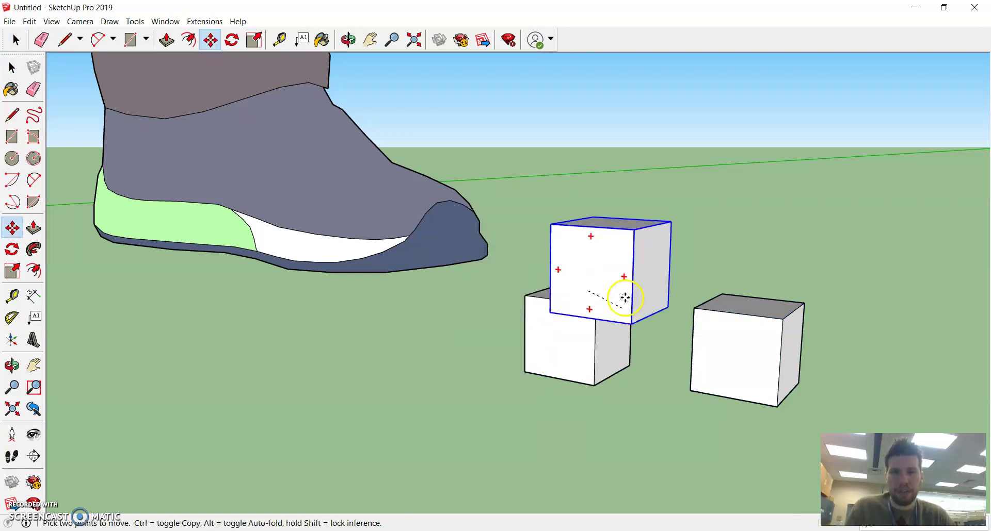
click(585, 290)
key(ctrl+z)
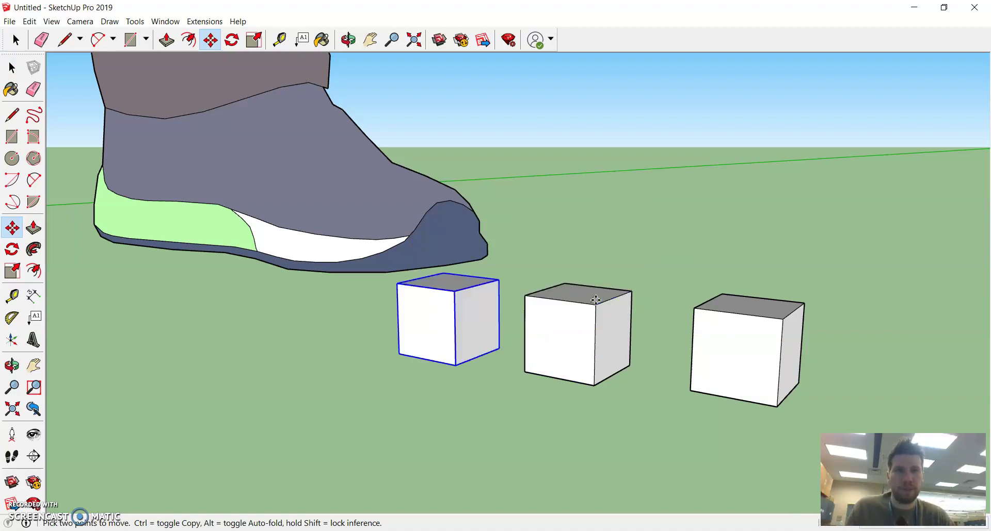
Step: Delete the middle, far and original cubes from the ground
key(space)
click(595, 300)
key(Delete)
click(730, 328)
key(Delete)
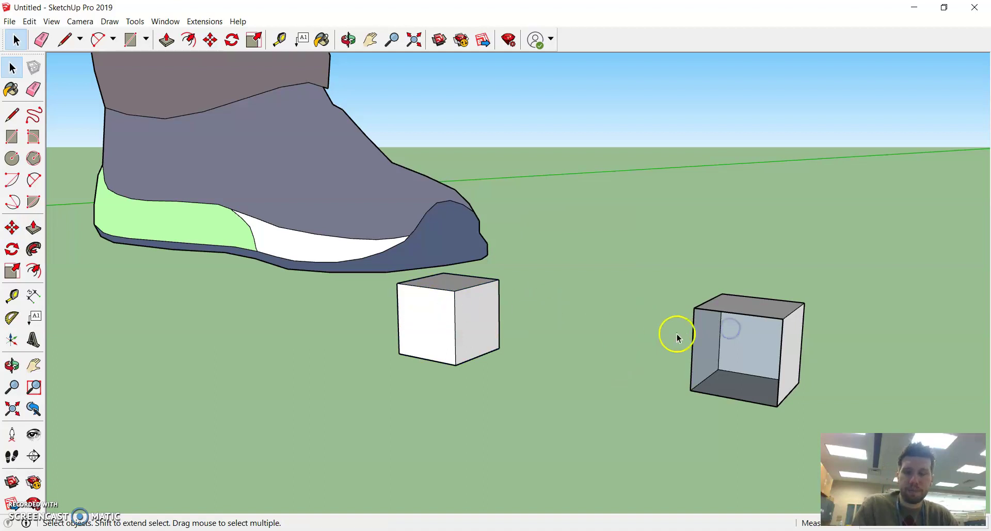
click(774, 339)
key(Delete)
click(491, 312)
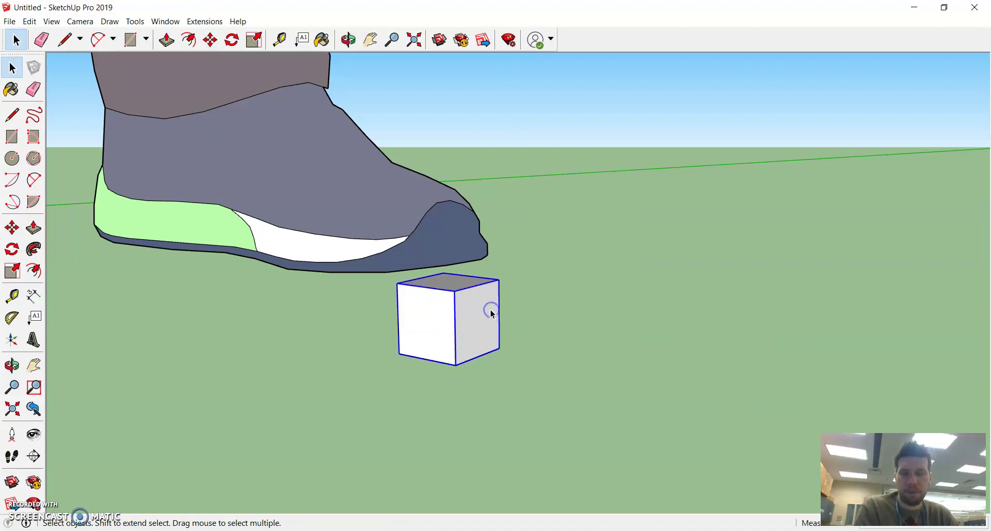
key(Delete)
Step: Undo the deletions, grouping and pasted copies back to the single ungrouped cube beside the shoe
key(ctrl+z)
key(ctrl+z)
key(ctrl+z)
key(ctrl+z)
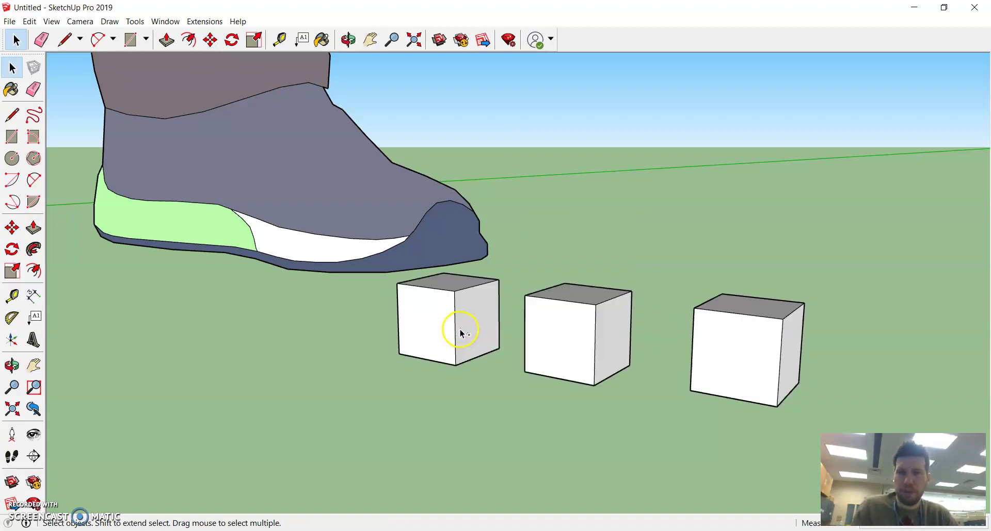
key(ctrl+z)
key(ctrl+z)
Step: Select the whole remaining cube with all its faces and edges and make it a group
click(454, 300)
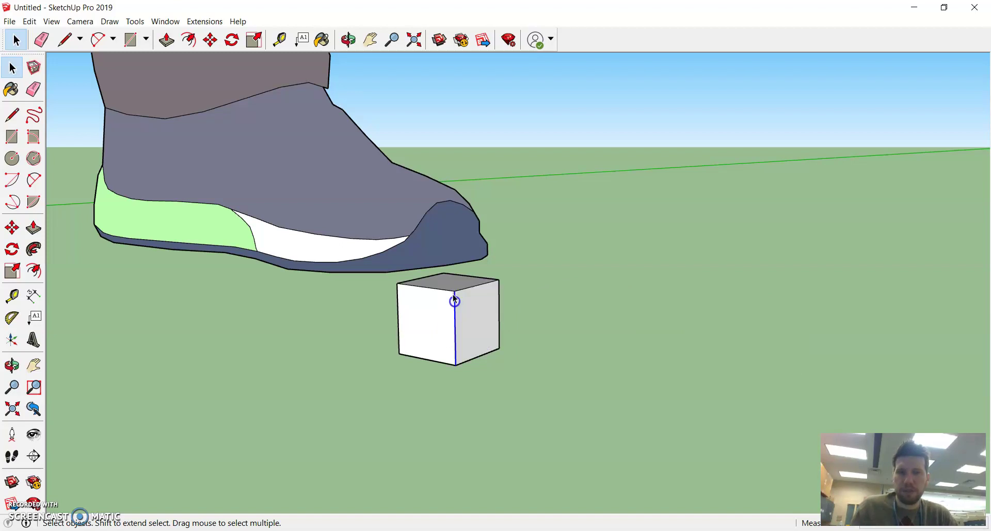
scroll(454, 300, up, 3)
triple_click(468, 275)
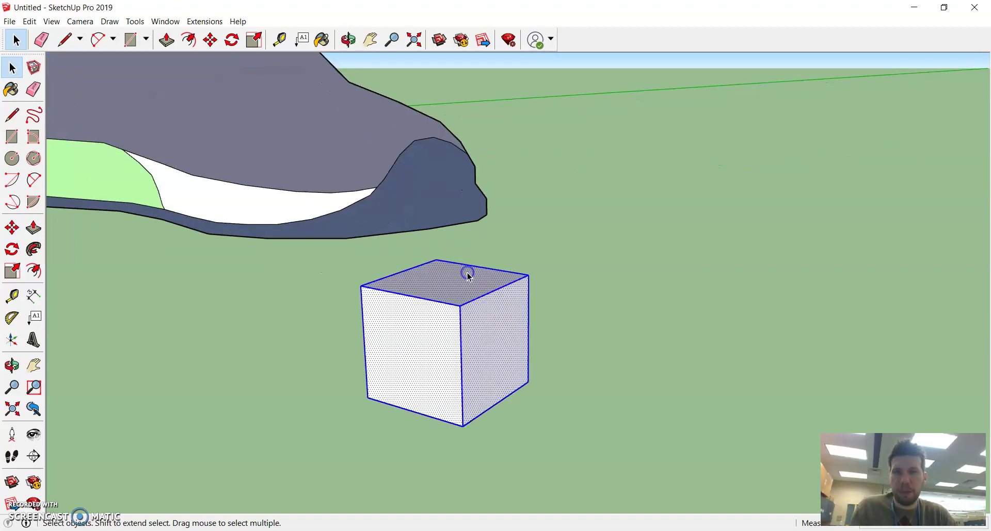
right_click(466, 310)
click(506, 405)
Step: Copy the grouped cube and paste one copy on the ground beside it, away from the shoe
scroll(490, 340, down, 2)
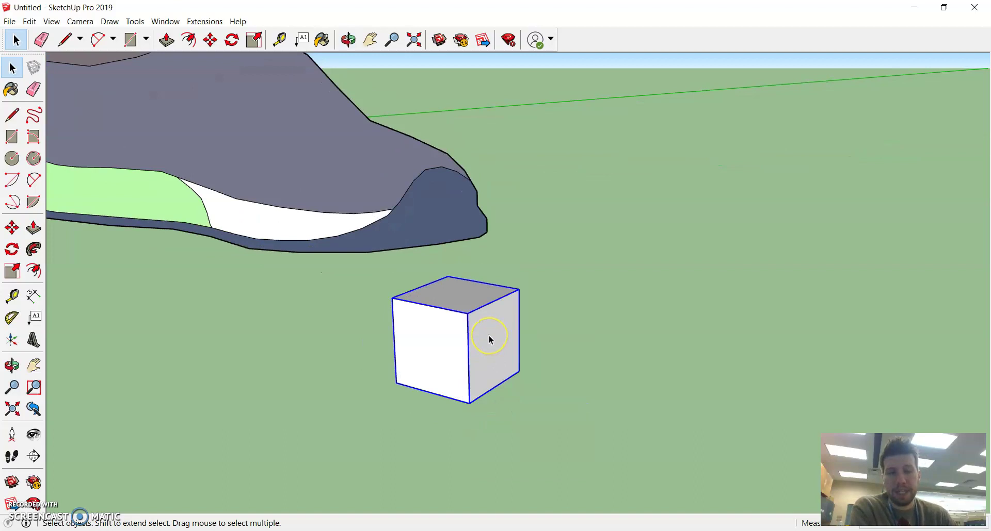
shift+middle_drag(500, 336, 514, 302)
right_click(521, 307)
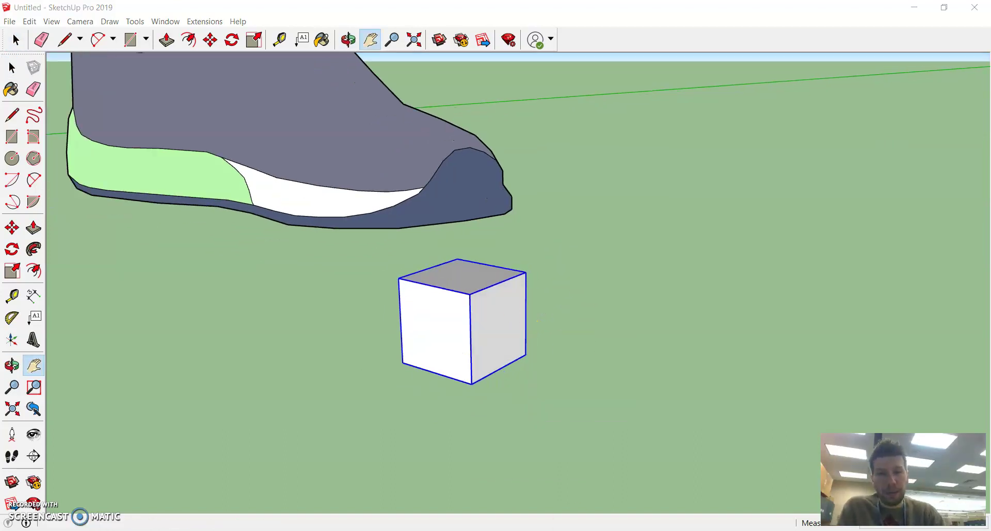
click(593, 407)
middle_drag(564, 341, 578, 335)
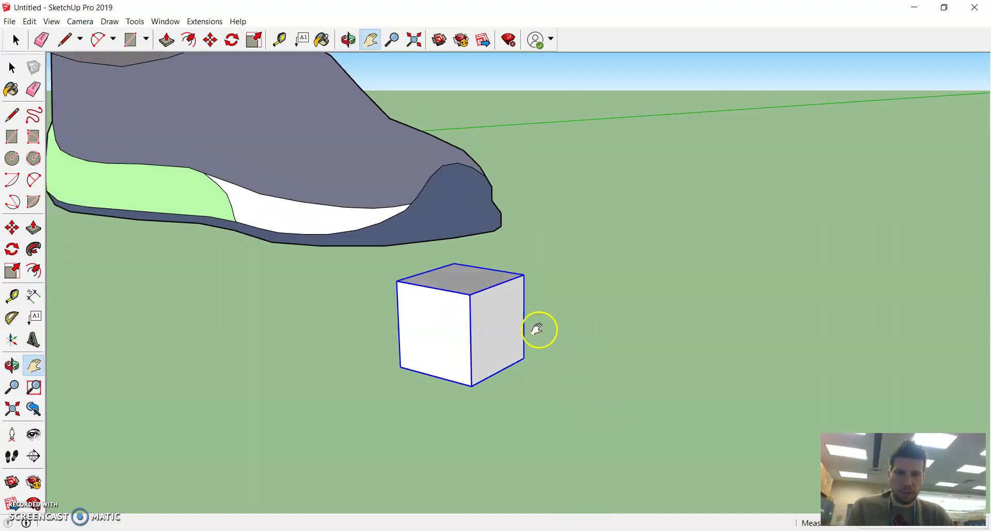
key(ctrl+v)
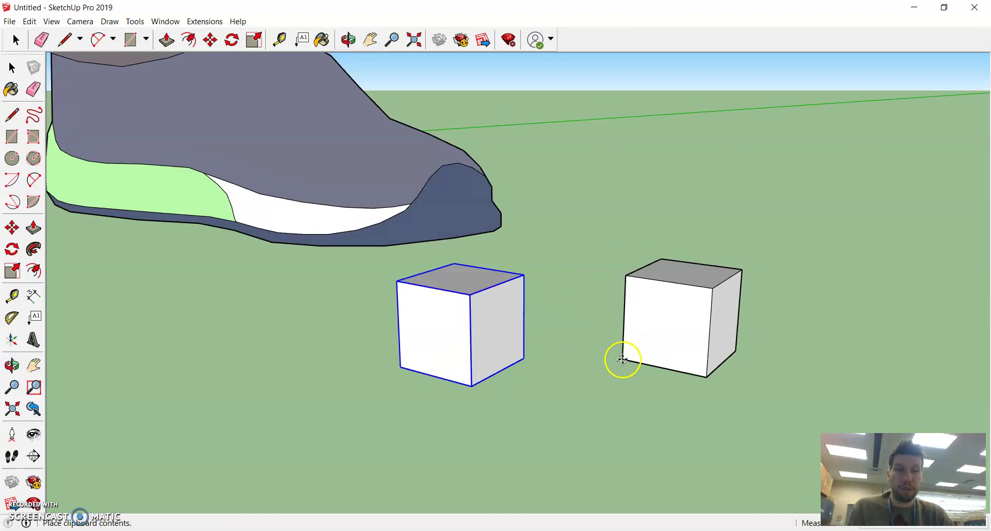
click(623, 359)
Step: Paste four more copies of the grouped cube, scattered on the ground around the first copy
key(ctrl+v)
click(559, 280)
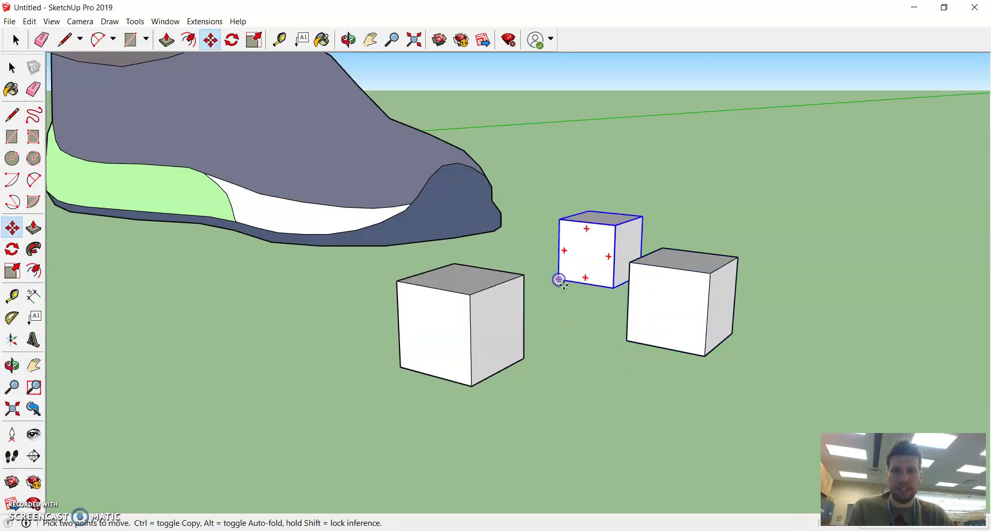
key(ctrl+v)
click(795, 299)
key(ctrl+v)
click(771, 374)
key(ctrl+v)
click(715, 238)
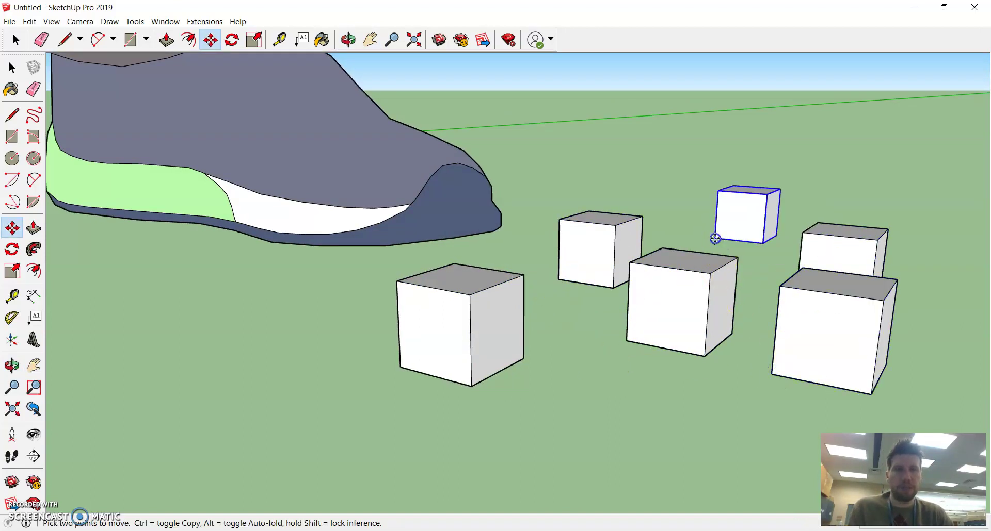
Step: Select the original grouped cube to check that it highlights as one object, and clear the selection
key(h)
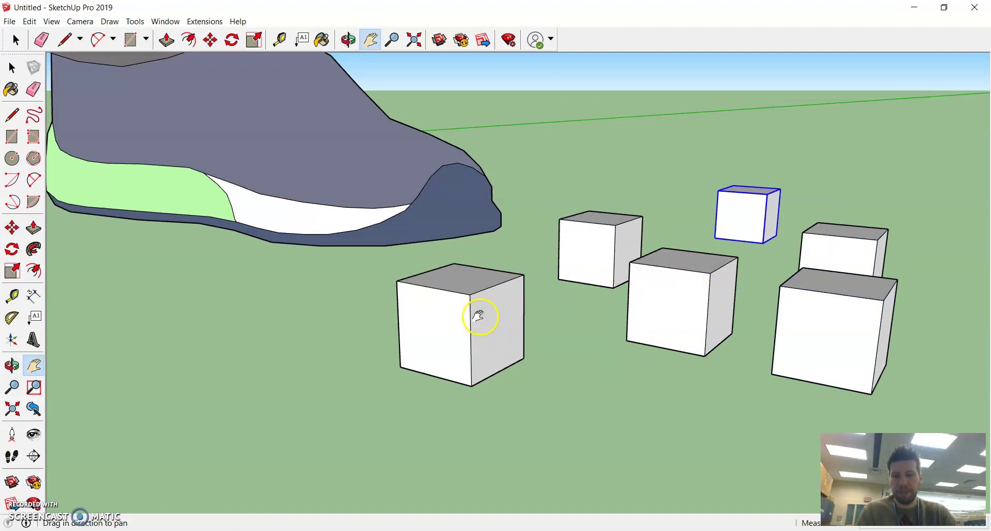
key(space)
click(463, 313)
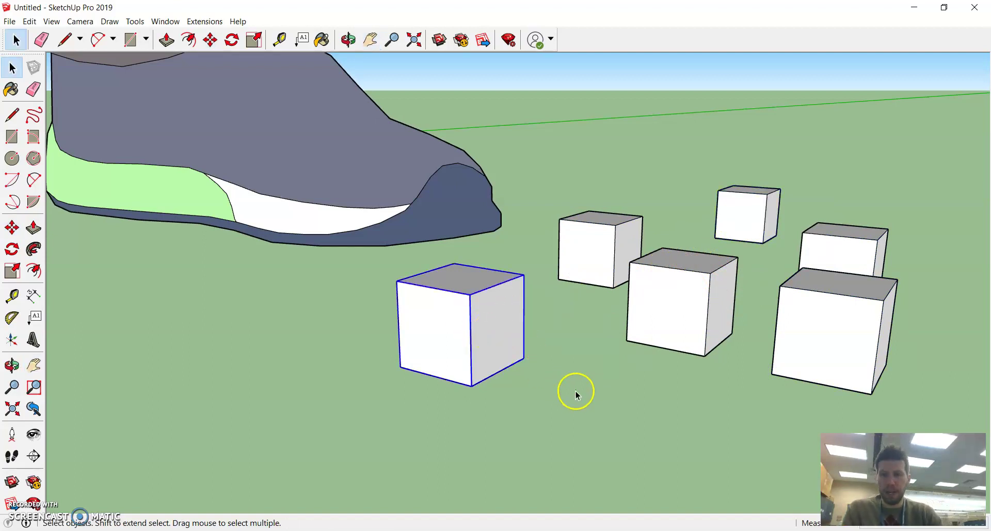
click(576, 394)
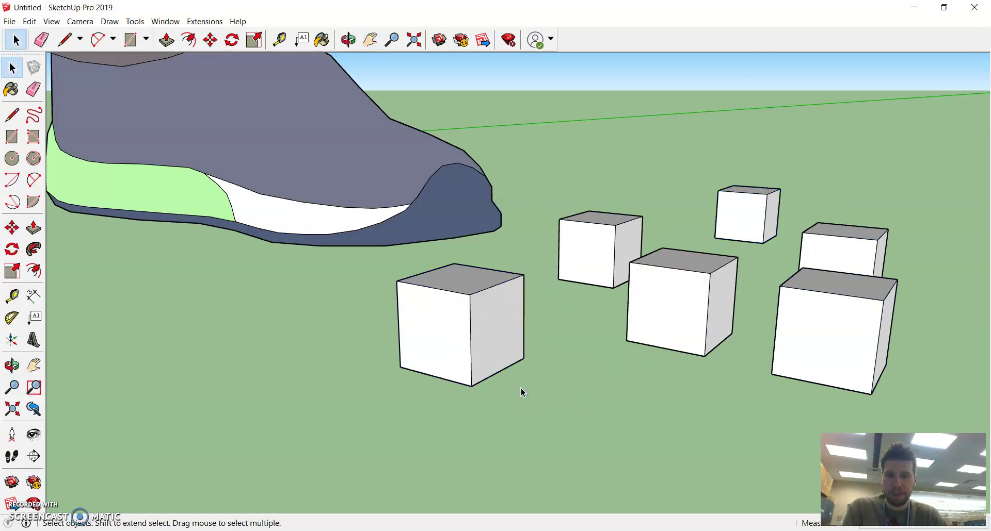
Step: Move the original grouped cube a short way from the shoe toward the scattered copies
key(h)
drag(521, 388, 498, 405)
key(space)
click(454, 364)
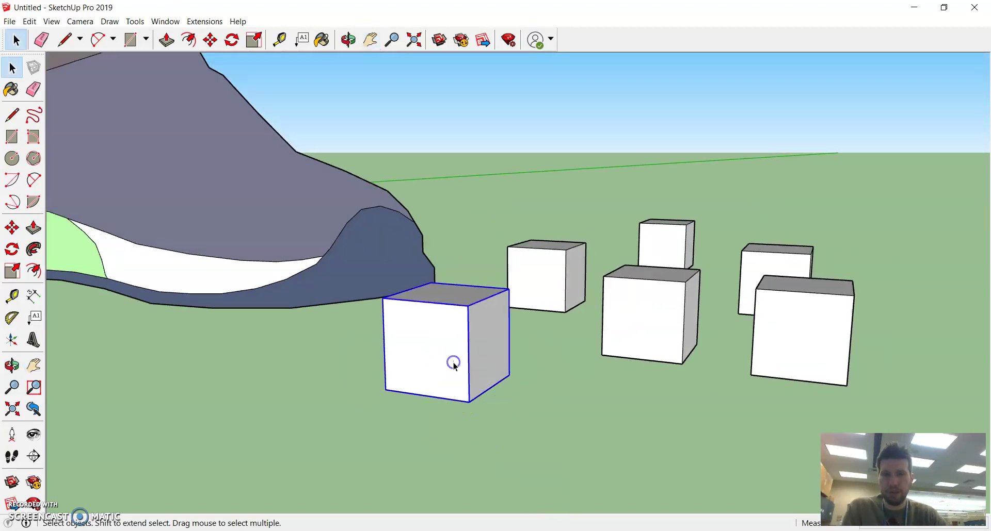
click(501, 387)
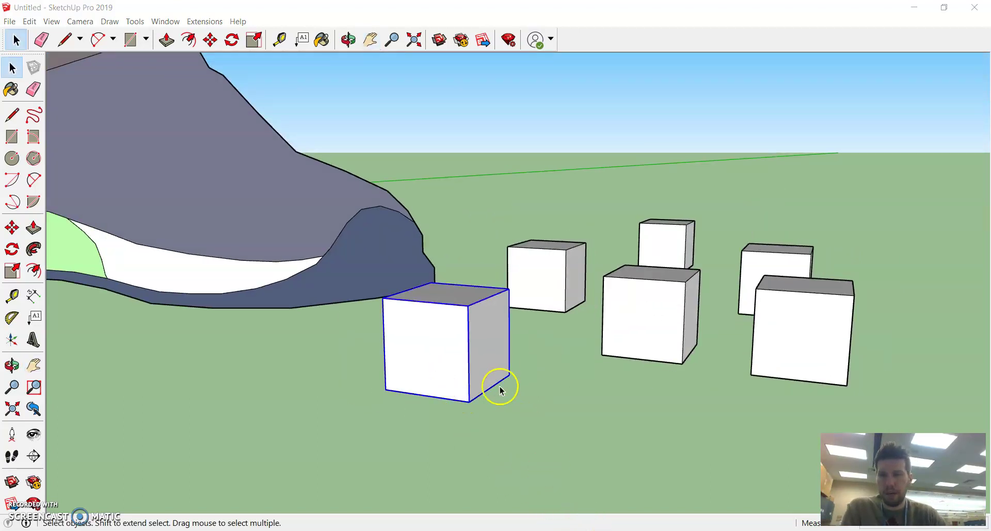
scroll(466, 385, up, 2)
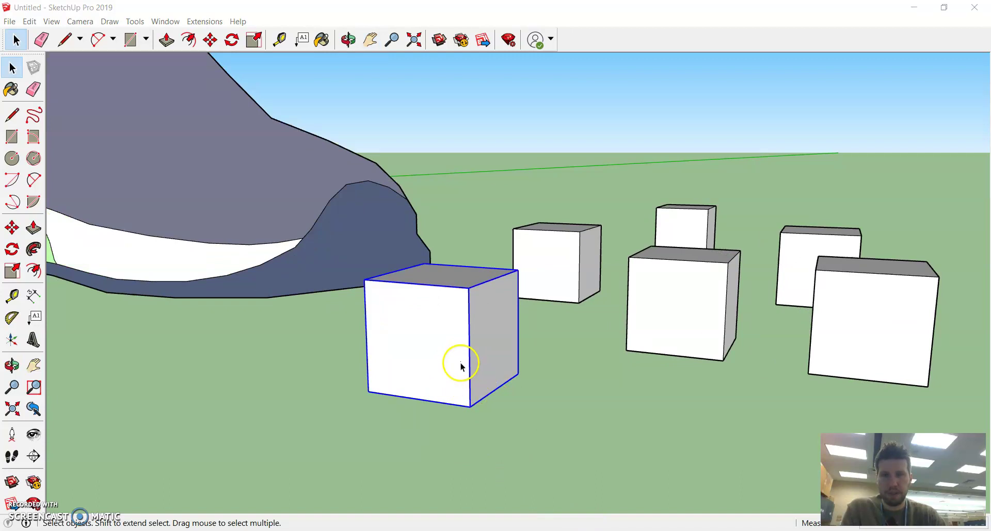
key(m)
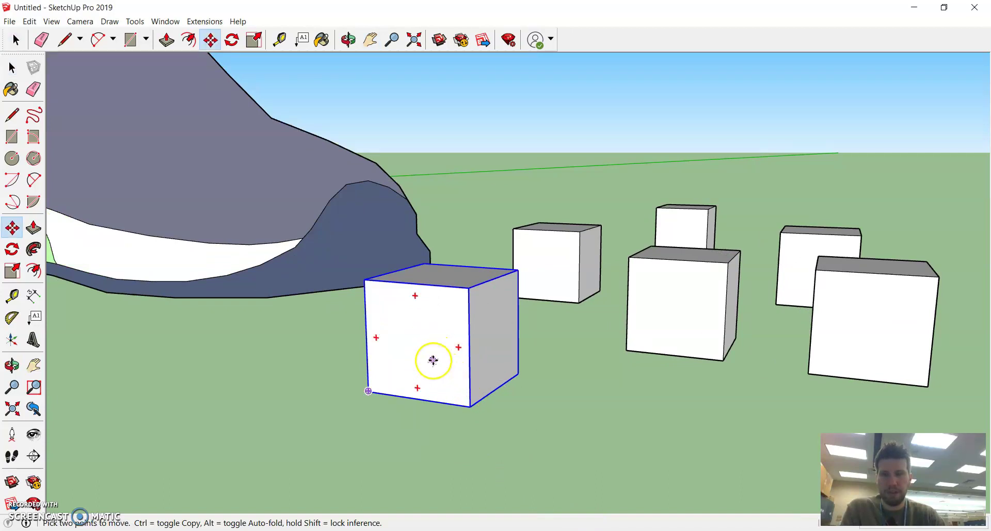
click(419, 341)
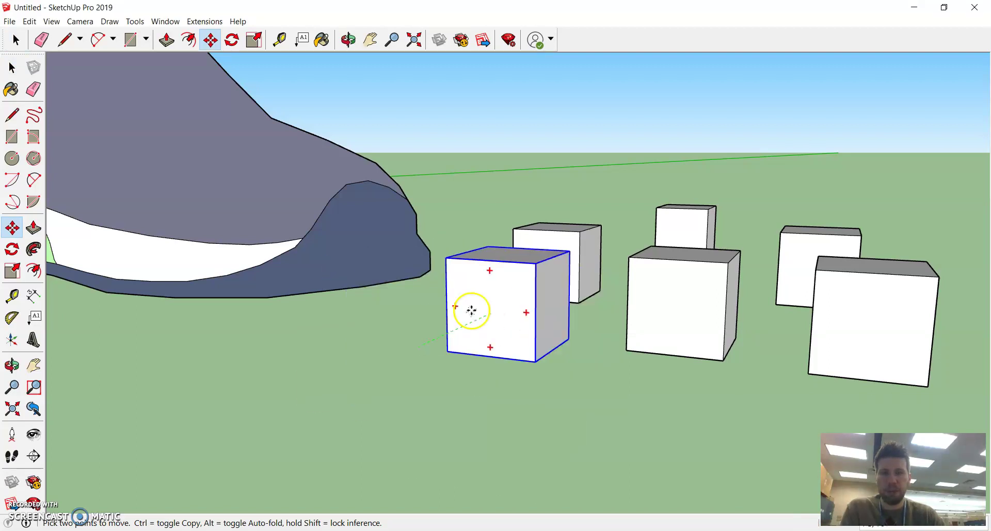
click(469, 333)
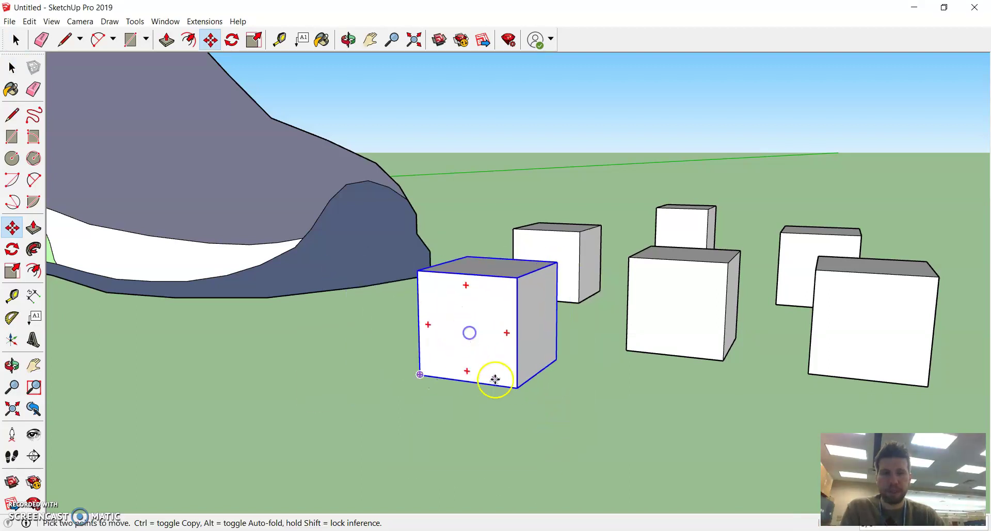
Step: Move the original grouped cube forward along the ground, just in front of the shoe's toe
click(479, 339)
click(433, 354)
click(407, 378)
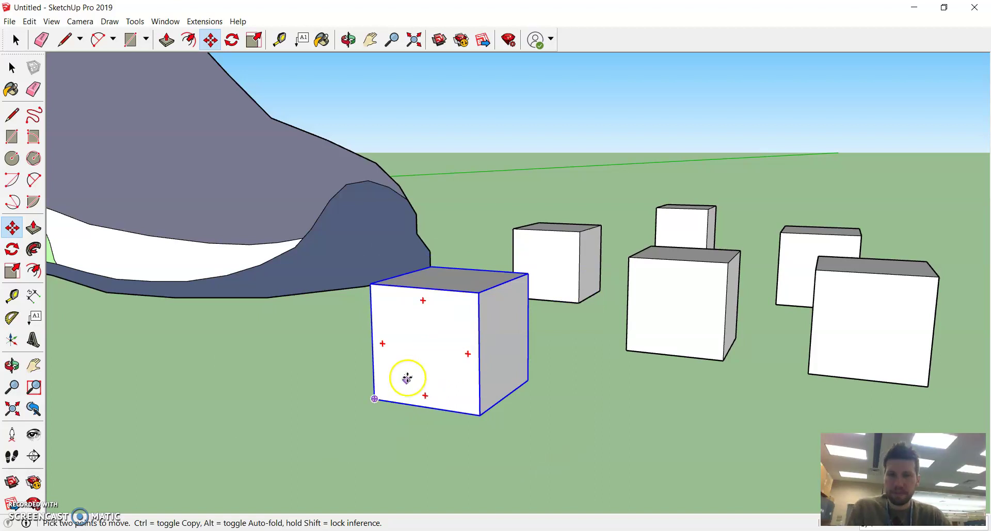
click(382, 400)
scroll(431, 368, down, 1)
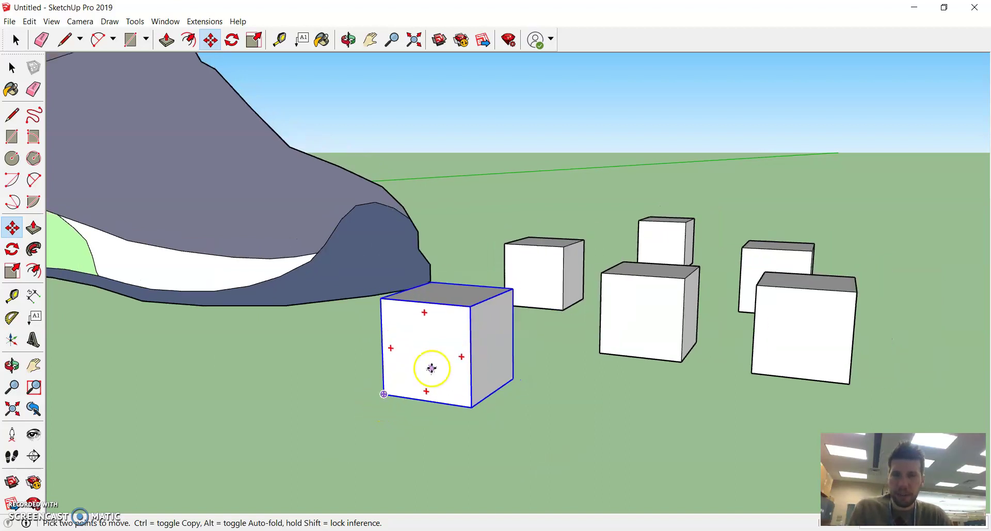
Step: Copy the original grouped cube and place the copy on the ground in front of the scattered cubes
shift+middle_drag(430, 362, 424, 384)
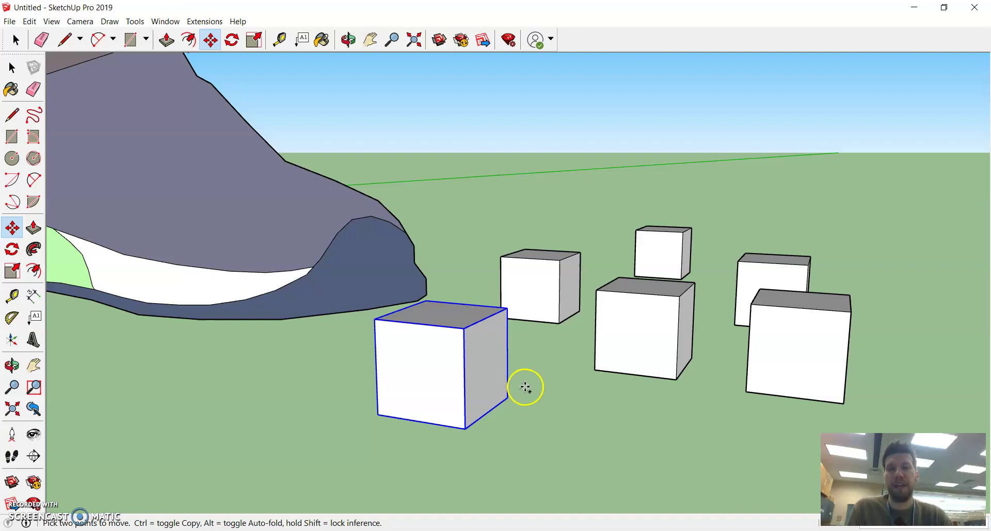
ctrl+drag(441, 372, 682, 401)
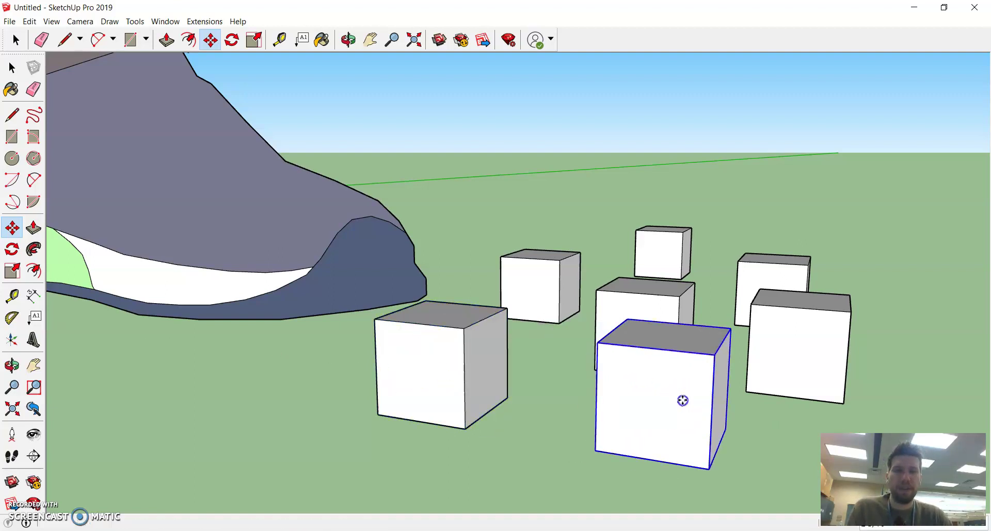
click(517, 385)
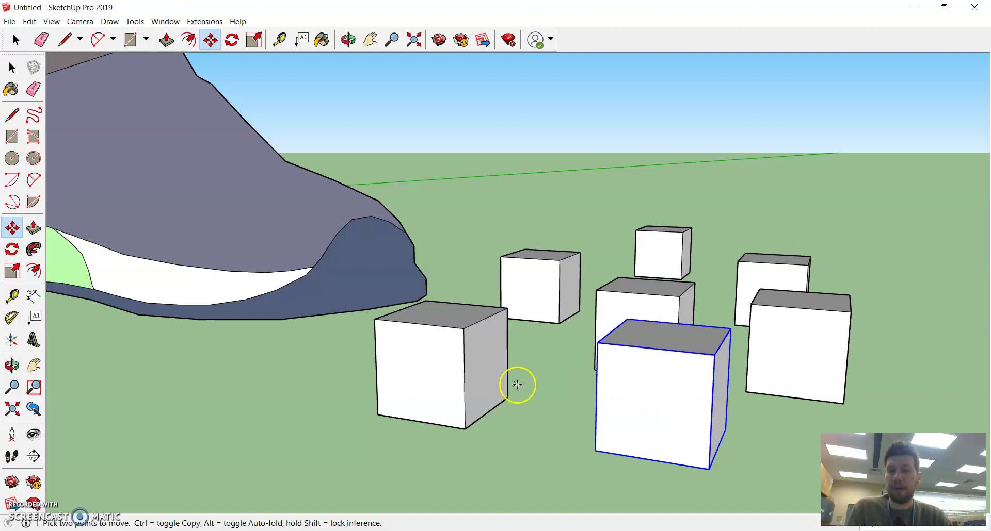
Step: Stack two copies on the cube beside the shoe, placing each one's lower front corner on the upper corner of the cube below
key(space)
middle_drag(471, 383, 380, 411)
click(454, 383)
key(m)
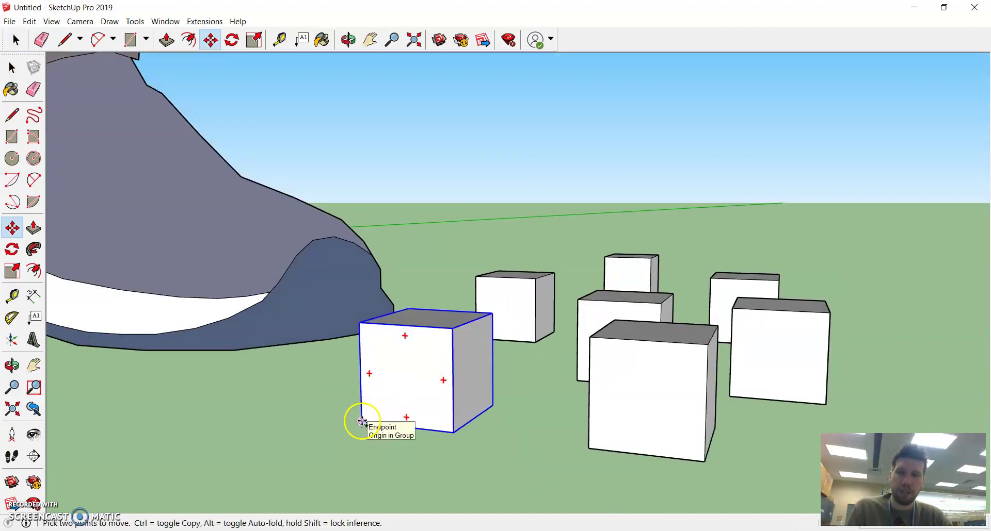
click(362, 422)
click(359, 323)
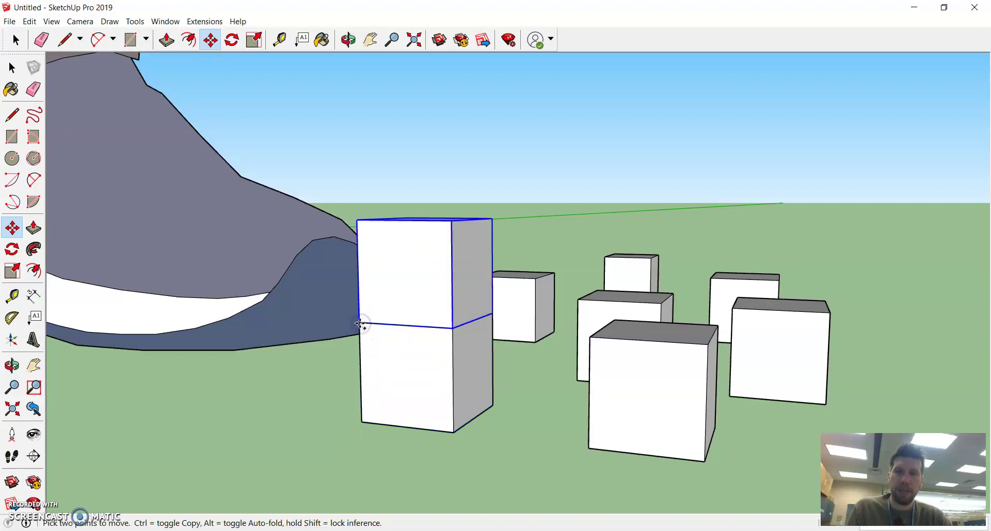
click(359, 322)
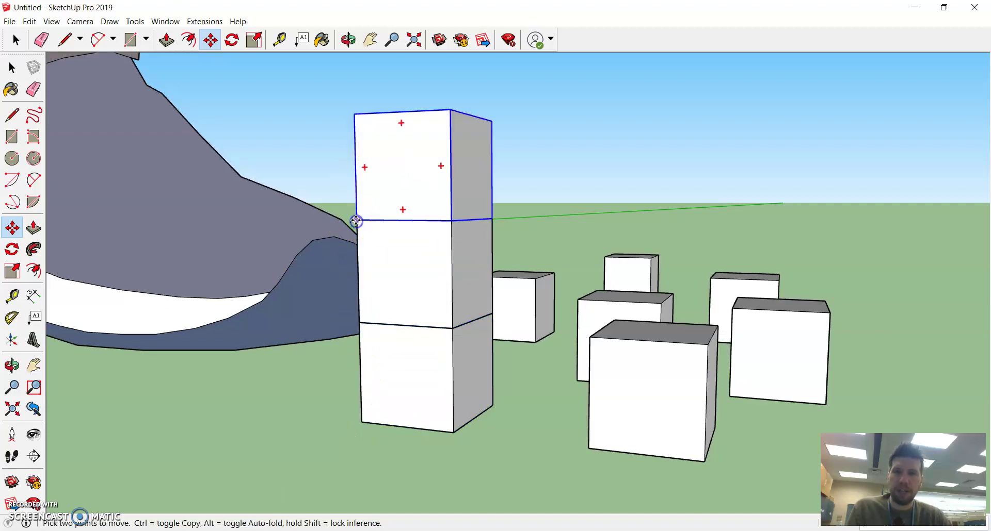
scroll(354, 215, down, 3)
click(357, 139)
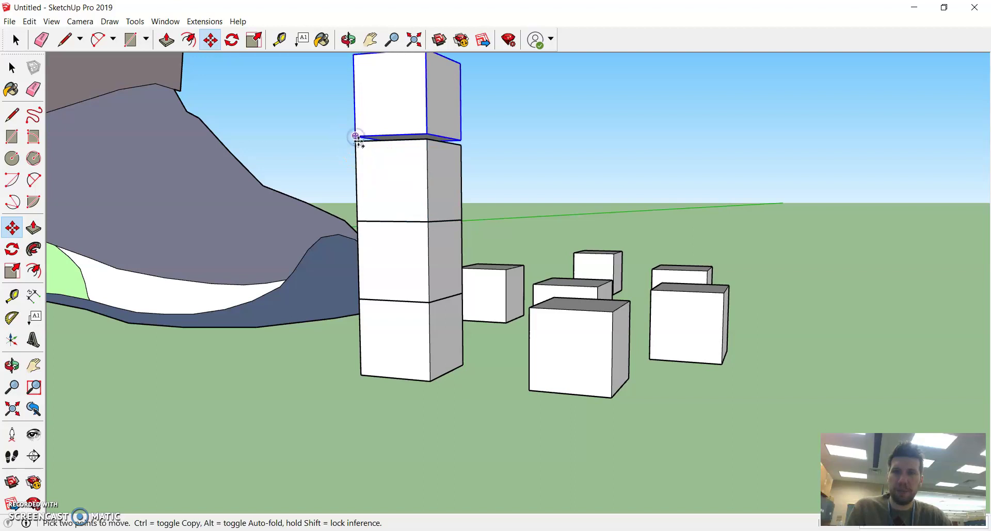
key(ctrl+z)
Step: Stack a fourth cube on the tower by copying a tower cube corner to corner
click(360, 219)
click(356, 142)
middle_drag(358, 147, 385, 208)
key(h)
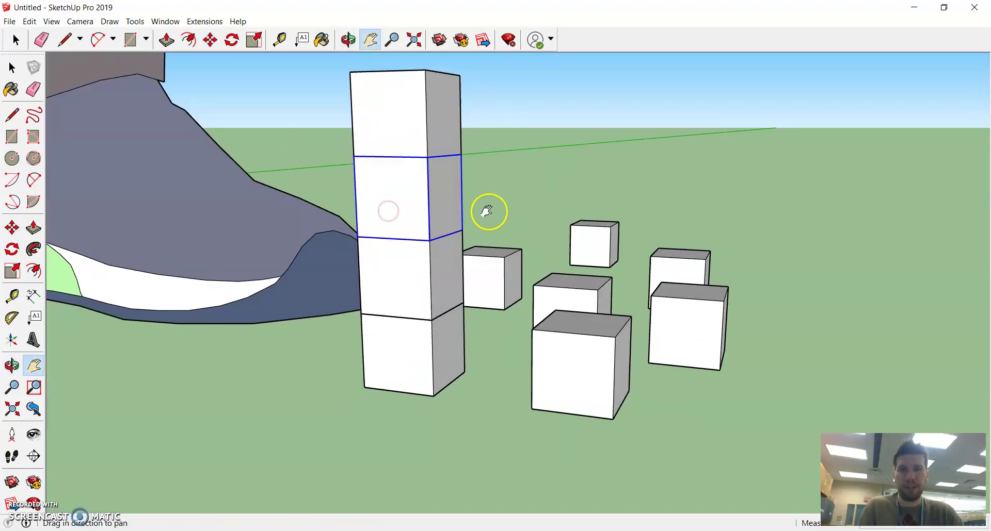
Step: Select the loose cube nearest the tower and move it a short way back along the ground
right_click(486, 207)
right_click(483, 184)
middle_drag(506, 217, 476, 246)
key(space)
click(494, 259)
middle_drag(580, 273, 606, 274)
key(h)
scroll(596, 281, up, 3)
scroll(570, 278, down, 4)
scroll(558, 280, up, 2)
key(m)
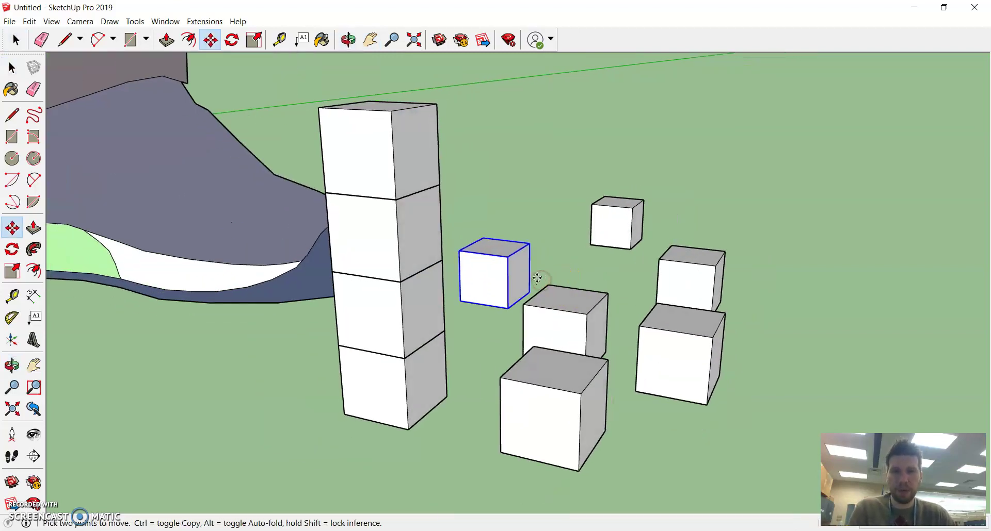
click(481, 280)
click(511, 244)
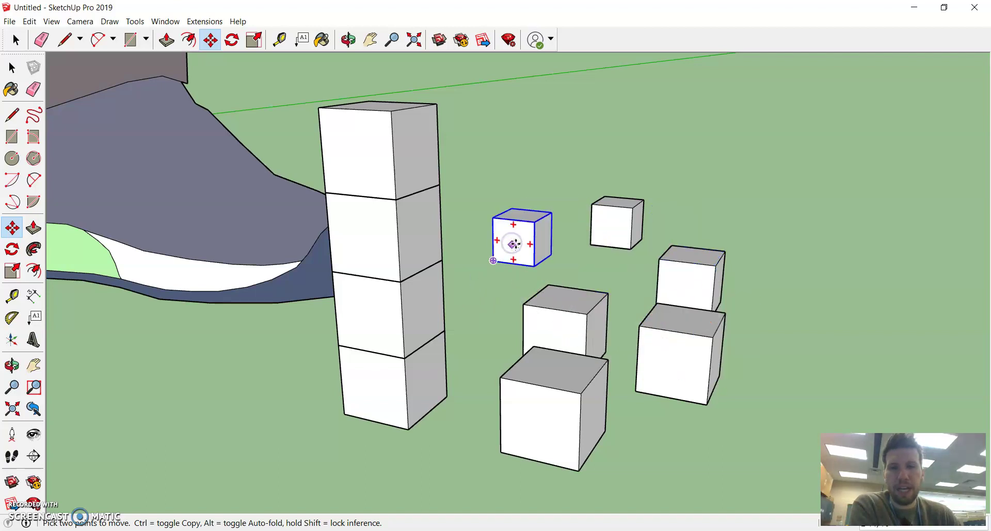
Step: Try to position the same loose cube over the tower by moving it from a point on its face
scroll(514, 243, up, 3)
scroll(514, 243, down, 1)
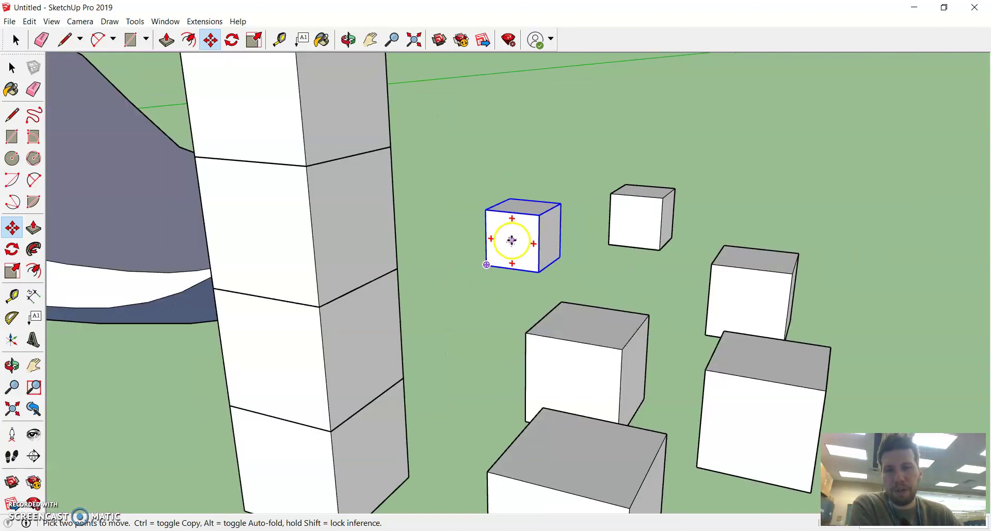
scroll(511, 240, down, 3)
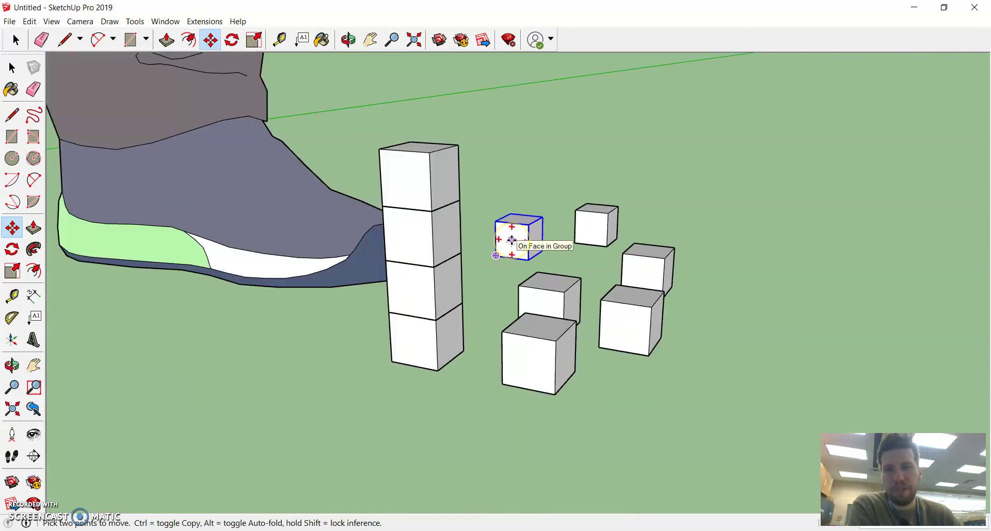
scroll(511, 240, up, 2)
click(513, 240)
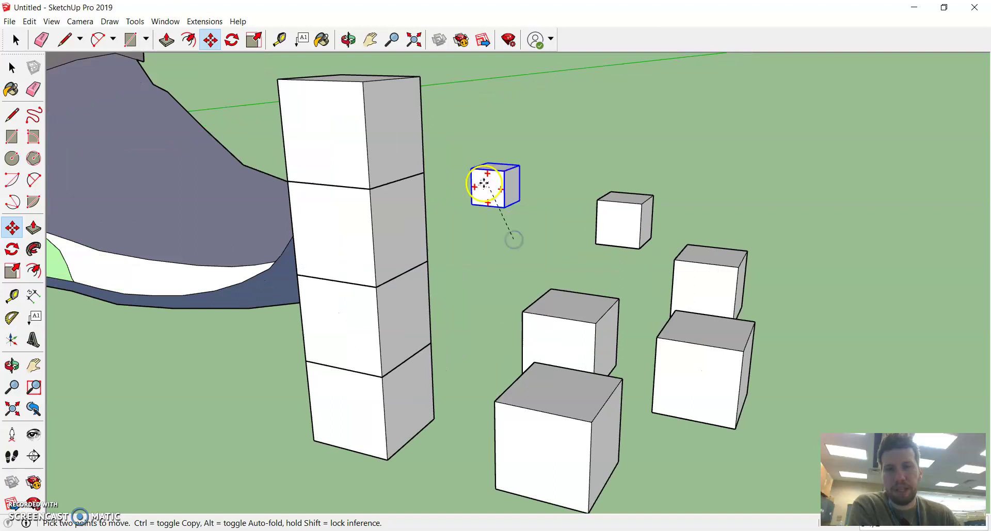
scroll(480, 181, down, 3)
scroll(428, 135, up, 2)
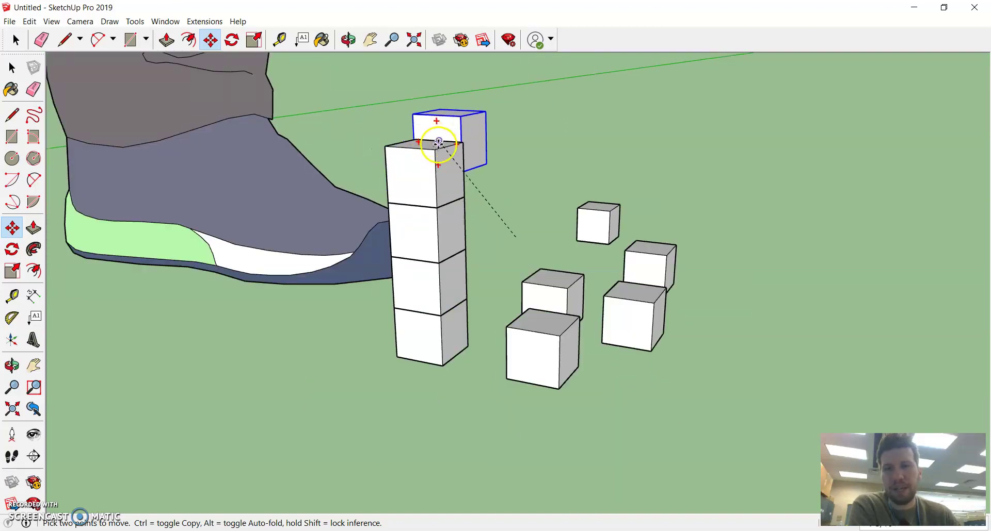
scroll(442, 139, up, 2)
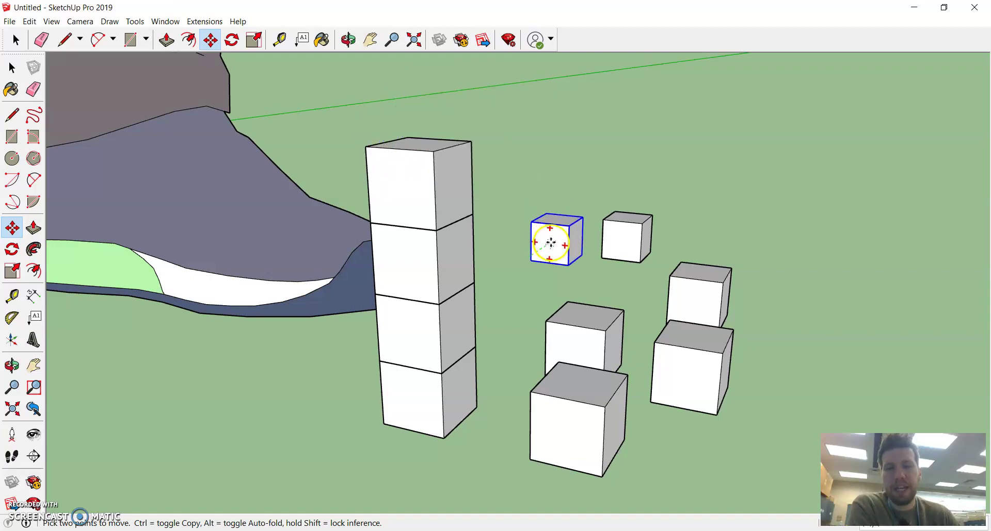
click(547, 244)
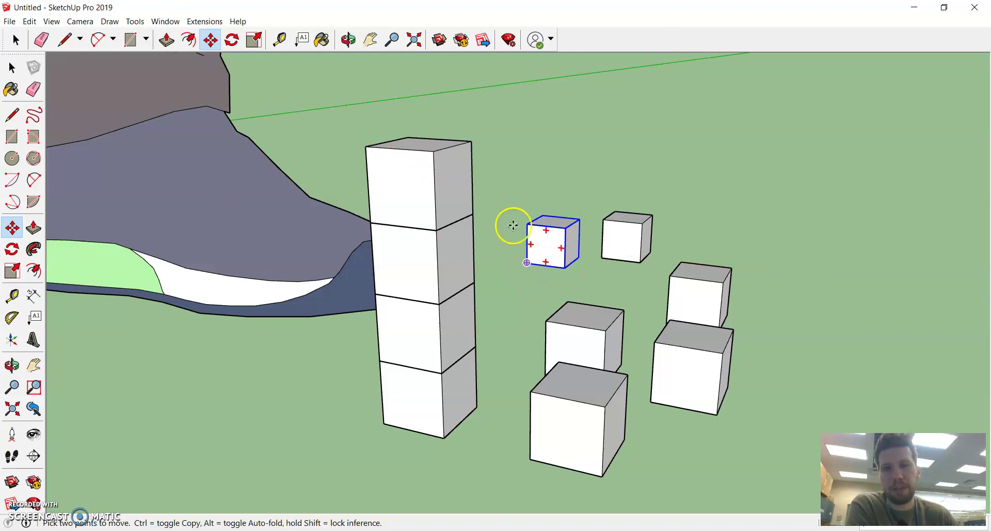
Step: Move the loose cube by its lower front corner onto the top of the tower as the fifth block
click(527, 263)
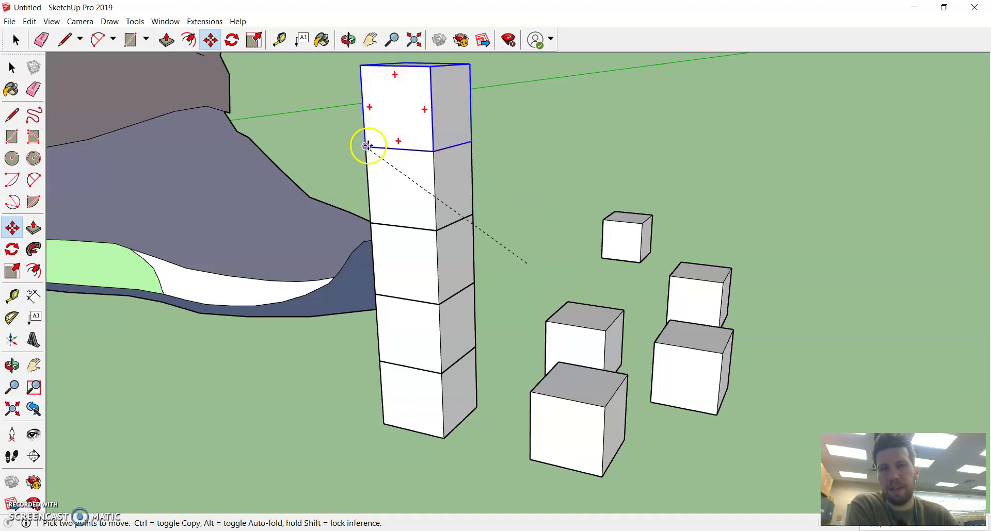
click(368, 146)
scroll(481, 212, down, 3)
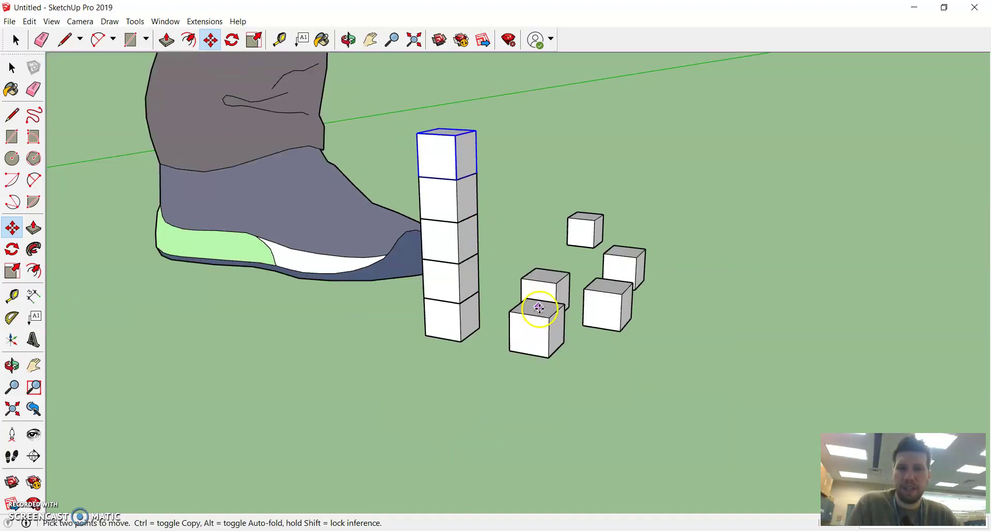
Step: Move the frontmost loose cube by its upper front corner so it sits flush beside the tower's top cube
key(space)
click(547, 324)
scroll(549, 323, up, 2)
middle_click(534, 313)
scroll(534, 315, down, 1)
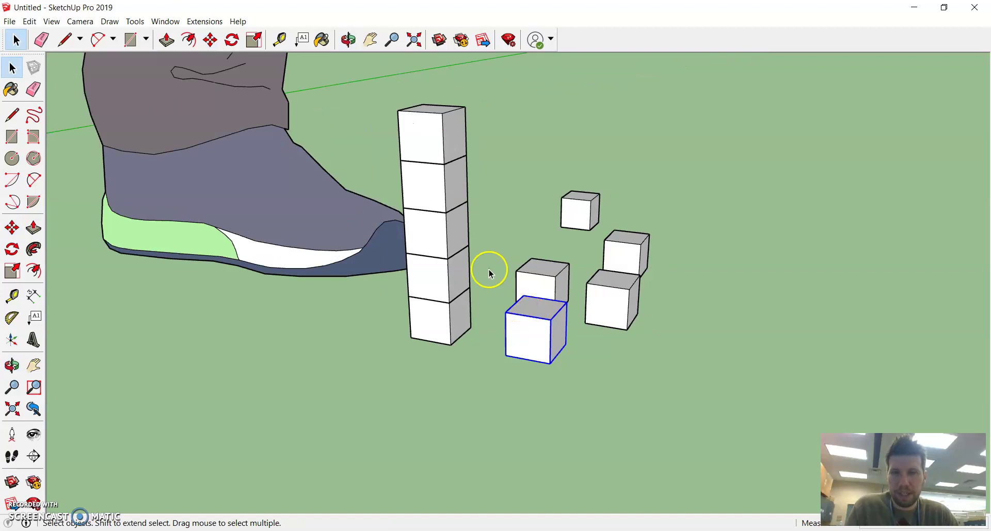
shift+middle_drag(490, 273, 480, 320)
click(441, 185)
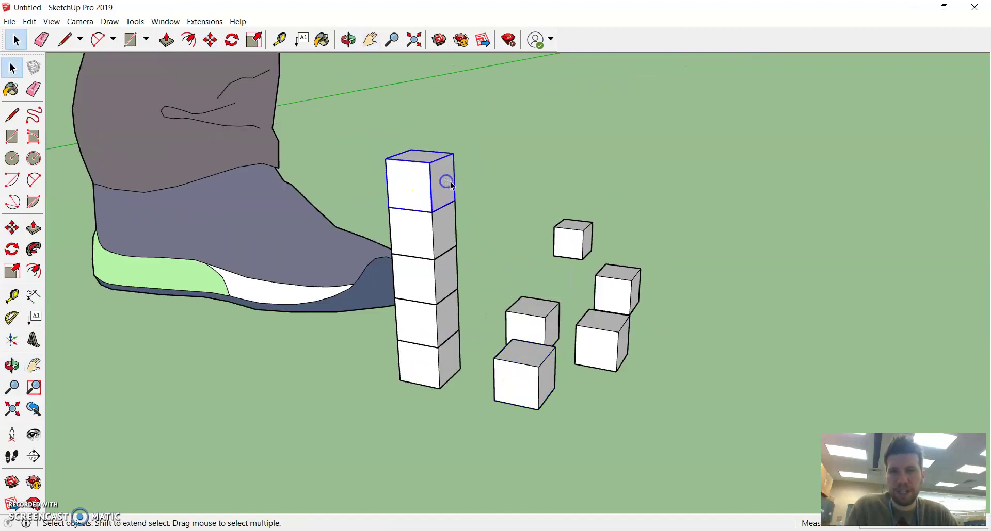
middle_drag(442, 177, 472, 195)
click(518, 365)
scroll(519, 365, up, 2)
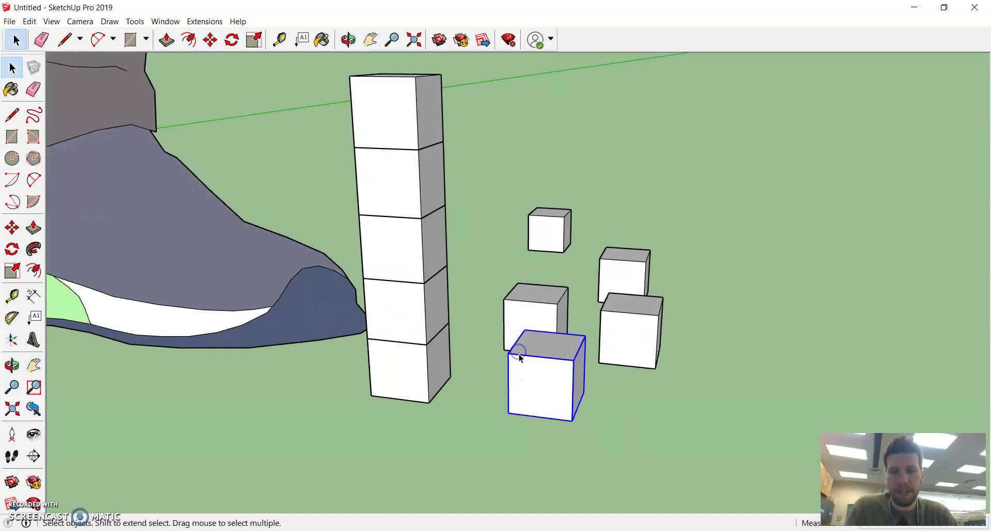
middle_drag(519, 361, 502, 355)
key(m)
click(502, 286)
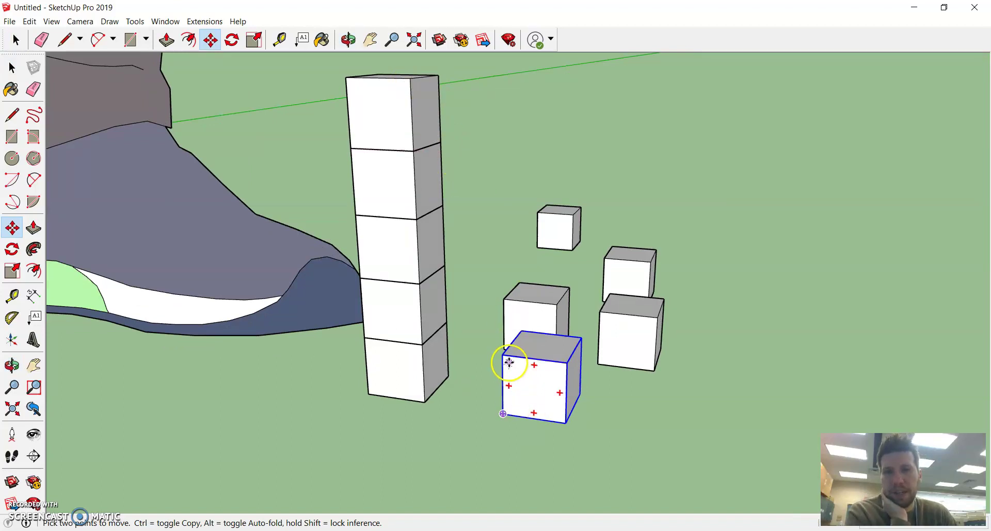
drag(503, 357, 411, 80)
click(410, 80)
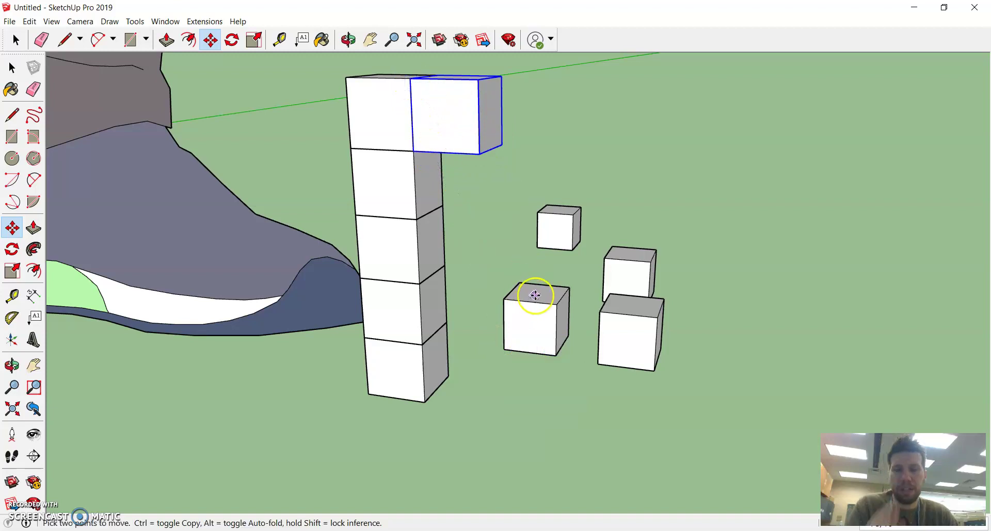
Step: Move the next front loose cube by its upper corner to extend the top row to three cubes
key(space)
click(537, 303)
key(m)
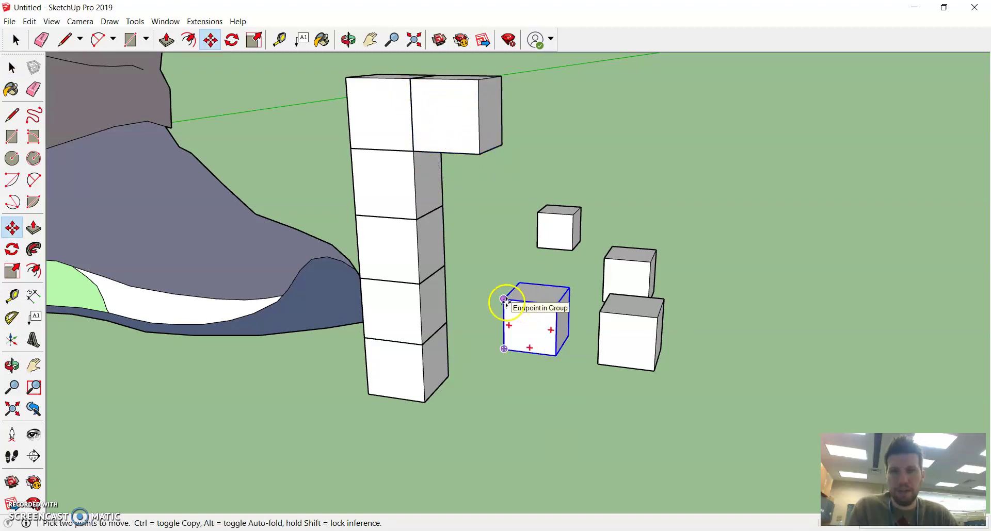
drag(504, 299, 473, 84)
middle_drag(473, 85, 554, 136)
Step: Move the farthest loose cube by its upper corner to hang directly below the outer end of the top row
key(space)
middle_drag(508, 211, 520, 231)
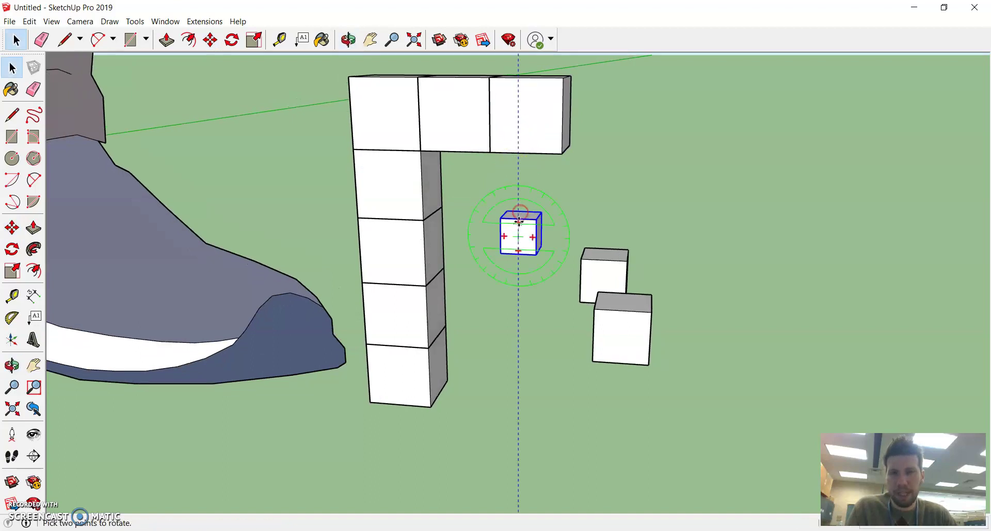
key(m)
drag(519, 231, 492, 153)
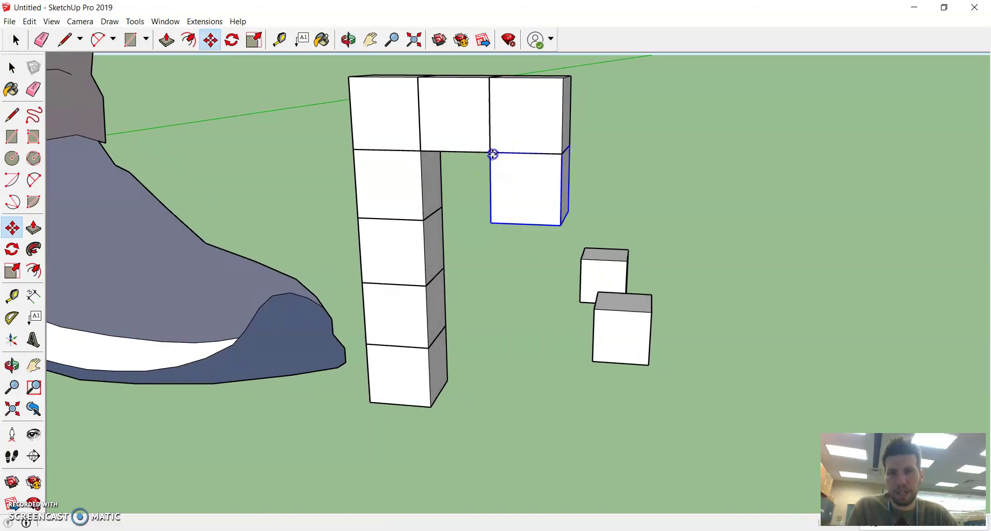
middle_drag(490, 153, 500, 177)
Step: Move the nearer of the two remaining loose cubes to the underside of the hanging cube
key(space)
click(597, 307)
key(m)
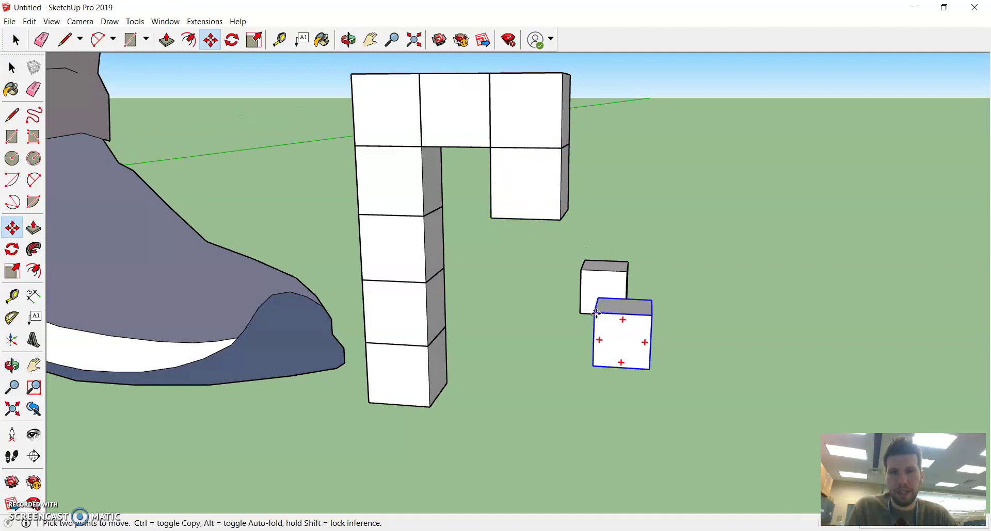
drag(600, 315, 493, 219)
Step: Move the last loose cube into the gap between the tower and the lowest hanging cube, closing the letter P
key(space)
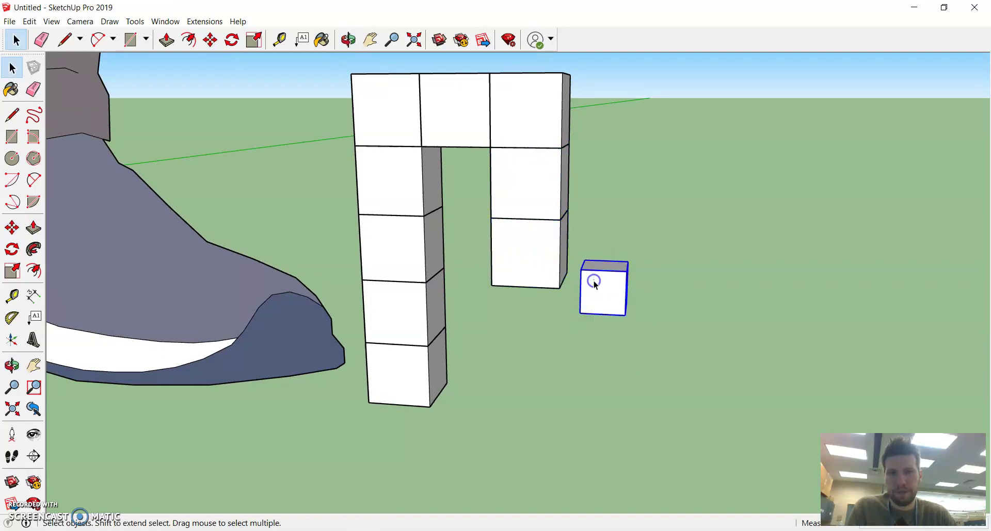
key(m)
drag(592, 283, 424, 219)
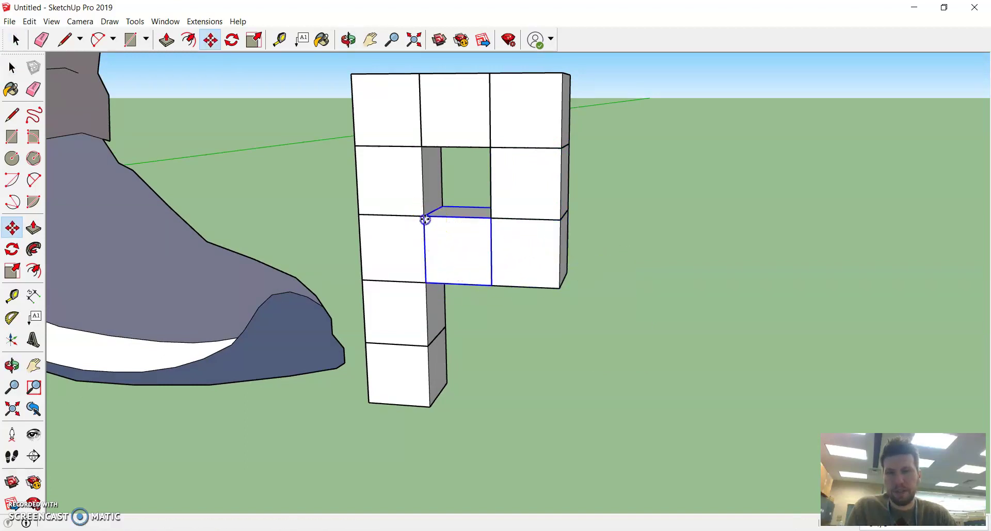
middle_drag(448, 223, 563, 210)
Step: Copy the outer cube of the P's top row and place the copy off to the side of the letter
key(space)
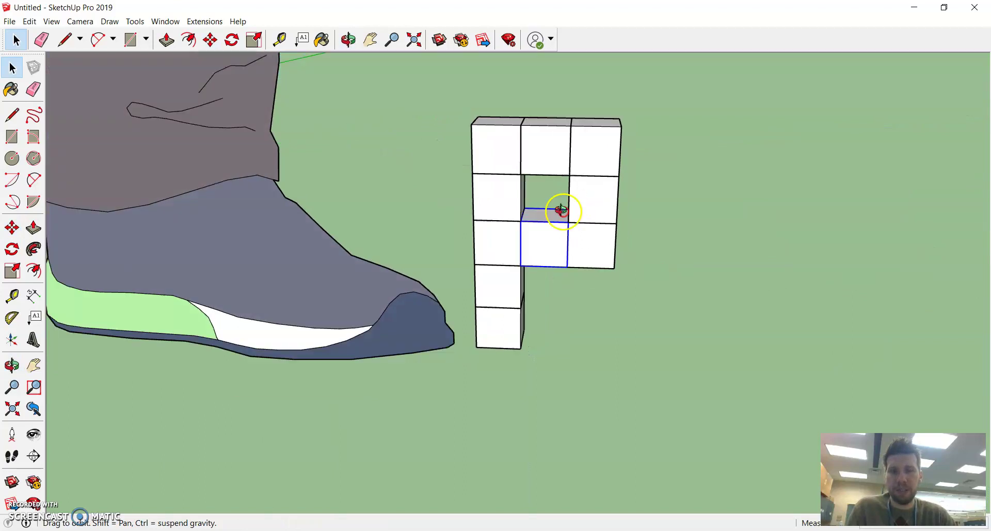
click(600, 160)
middle_drag(616, 162, 599, 177)
key(m)
key(ctrl)
drag(605, 161, 699, 173)
middle_drag(698, 173, 683, 178)
Step: Move the copied loose cube freely to a spot off the outer side of the letter P
click(685, 187)
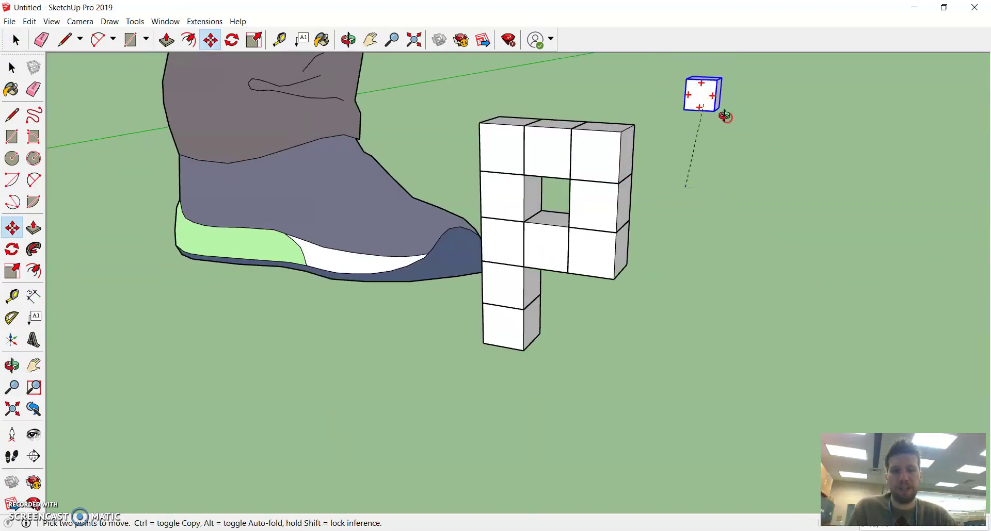
middle_drag(724, 117, 584, 225)
scroll(584, 195, up, 3)
scroll(585, 237, up, 1)
scroll(582, 213, down, 2)
middle_drag(752, 256, 600, 251)
key(m)
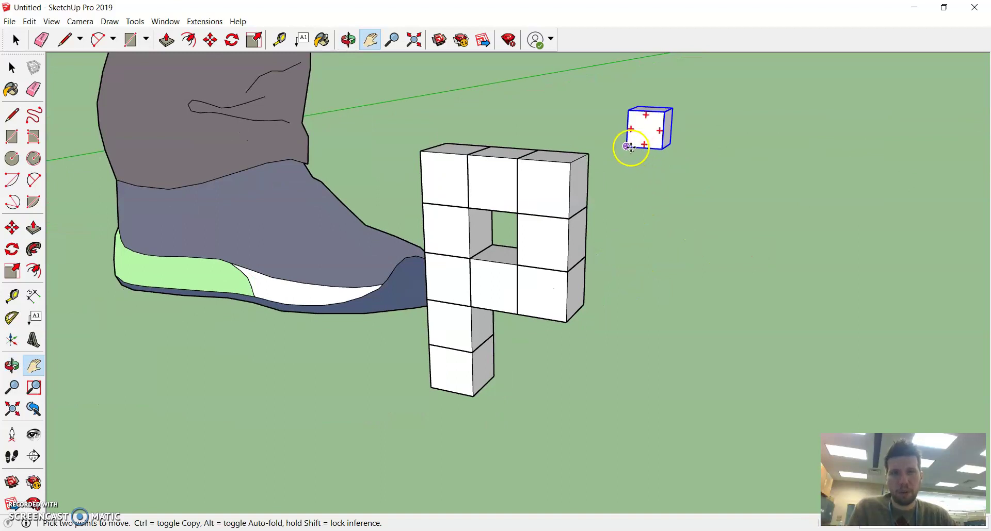
Step: Move the loose cube by its lower corner through open space beside the P and check its position from several angles
click(629, 147)
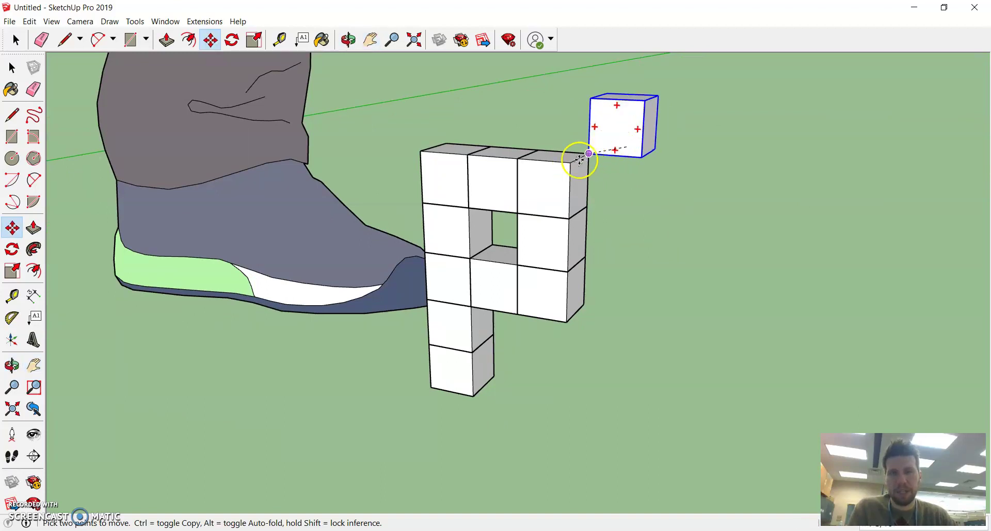
middle_drag(625, 348, 643, 330)
scroll(395, 434, up, 3)
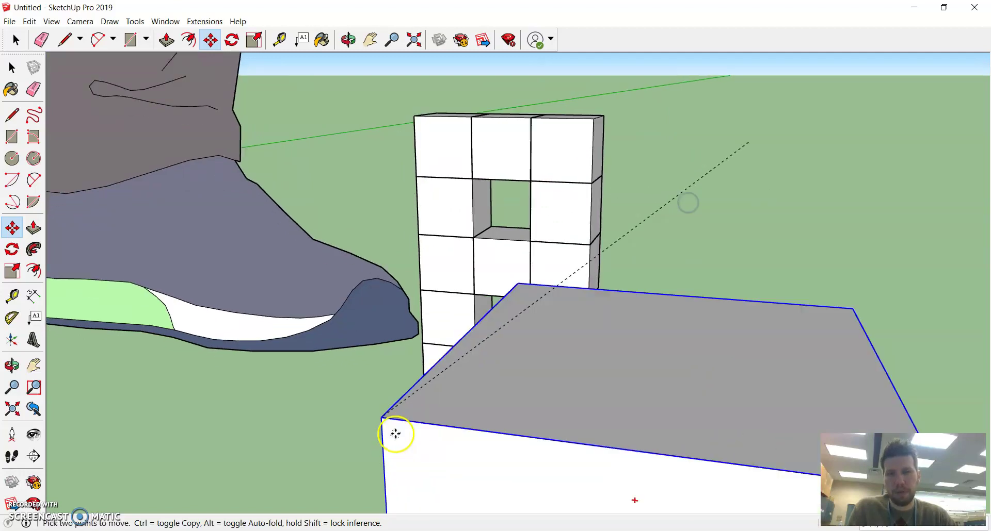
scroll(395, 434, down, 5)
middle_drag(221, 413, 283, 304)
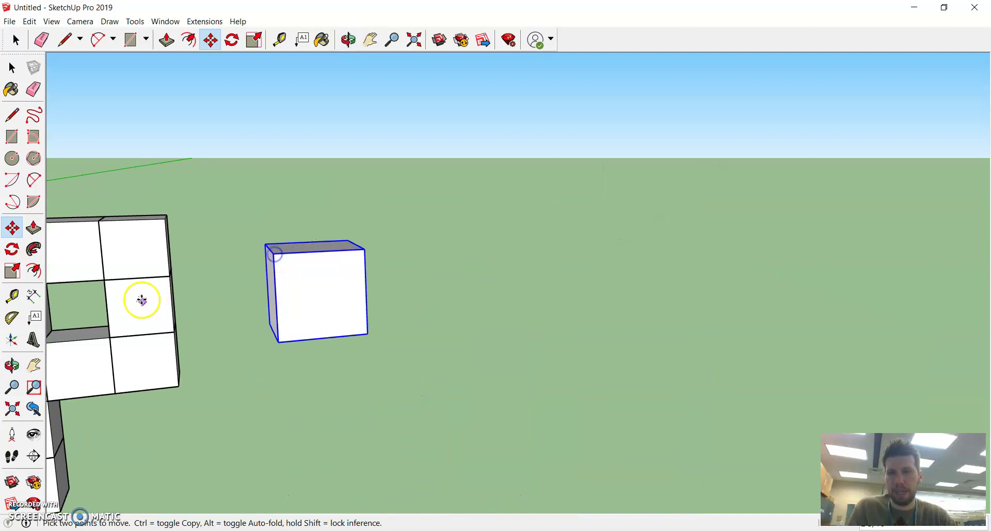
shift+middle_drag(142, 301, 544, 221)
shift+middle_drag(275, 290, 539, 258)
middle_drag(361, 314, 526, 248)
scroll(484, 279, down, 3)
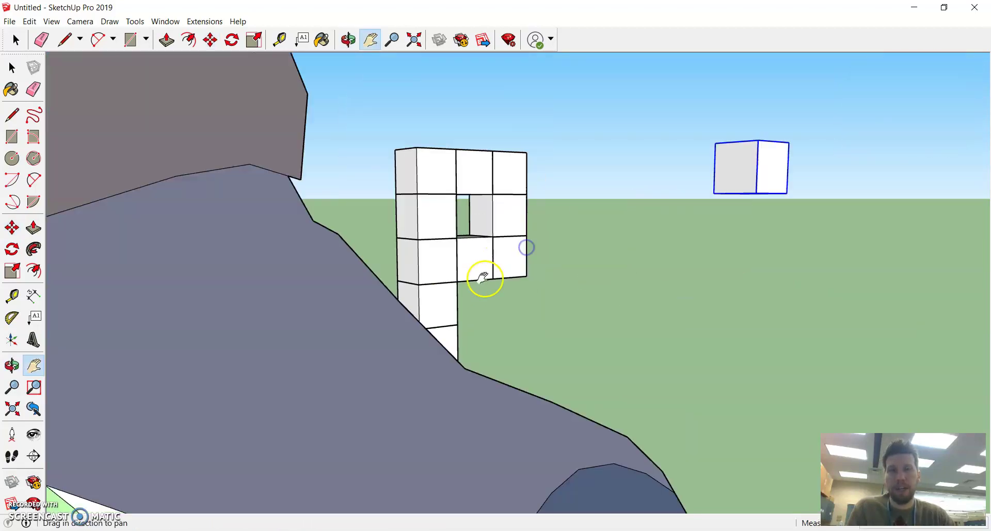
shift+middle_drag(485, 278, 115, 321)
shift+middle_drag(433, 291, 342, 276)
middle_drag(360, 306, 629, 192)
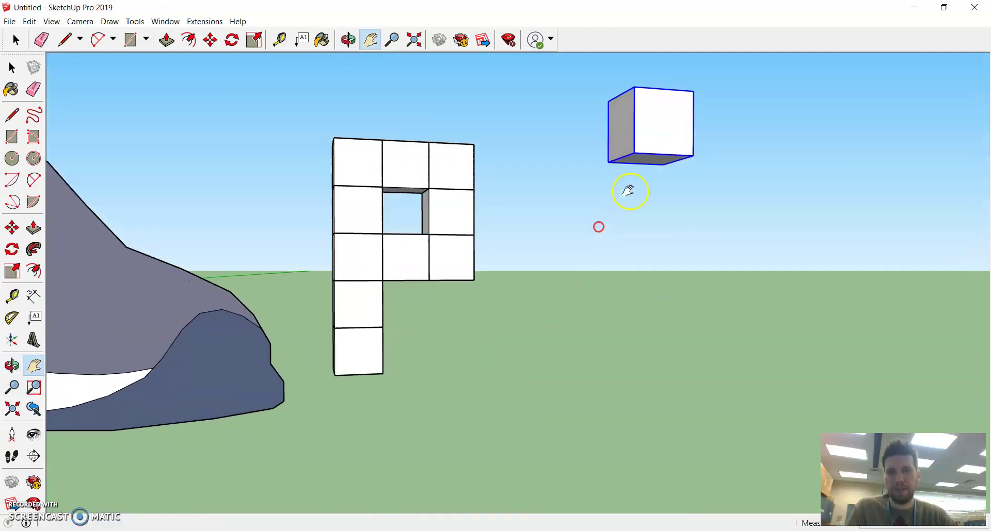
Step: Move the loose cube by its upper corner to the underside of the P's stem, extending the stem by one cube
key(m)
click(455, 205)
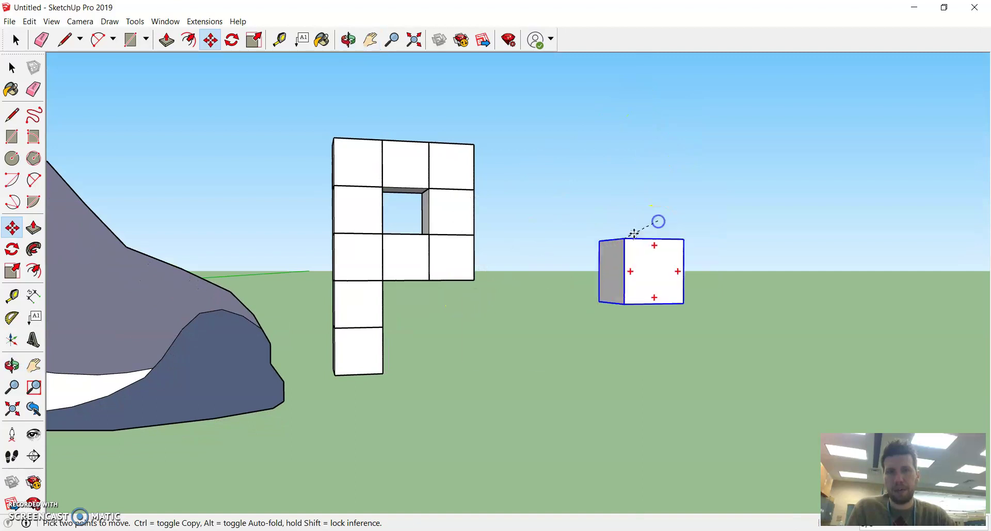
middle_drag(349, 346, 221, 357)
click(337, 380)
key(space)
click(491, 351)
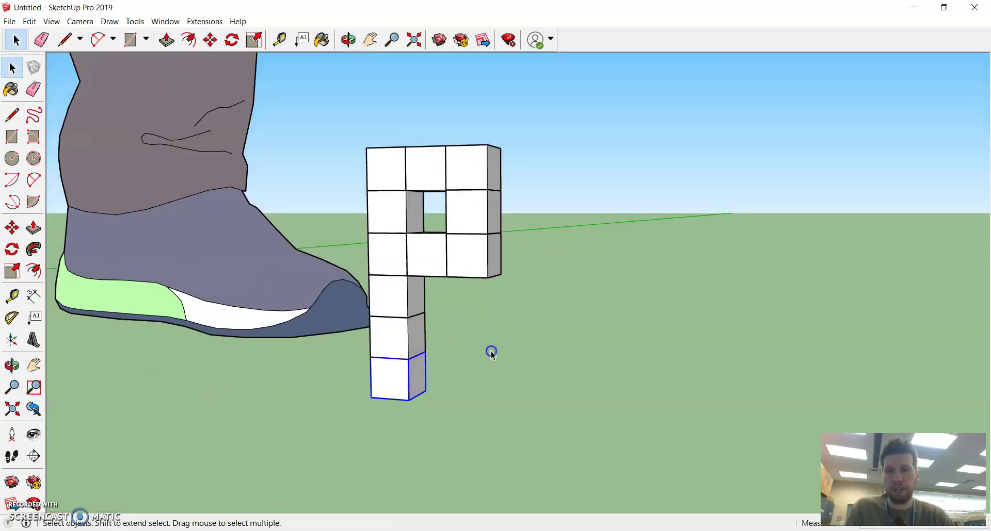
mouse_move(486, 358)
middle_down()
mouse_move(555, 376)
mouse_move(493, 375)
middle_up()
scroll(537, 381, down, 3)
click(428, 309)
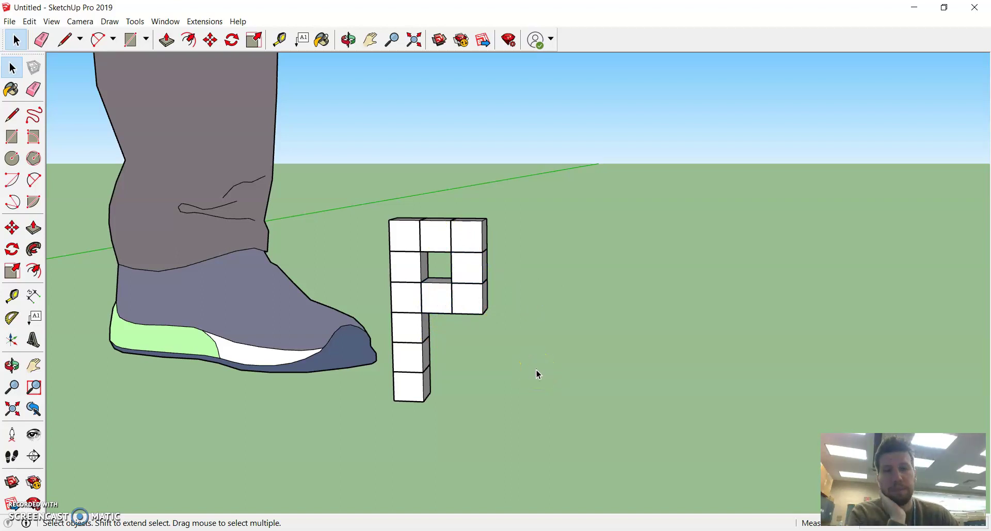
click(531, 399)
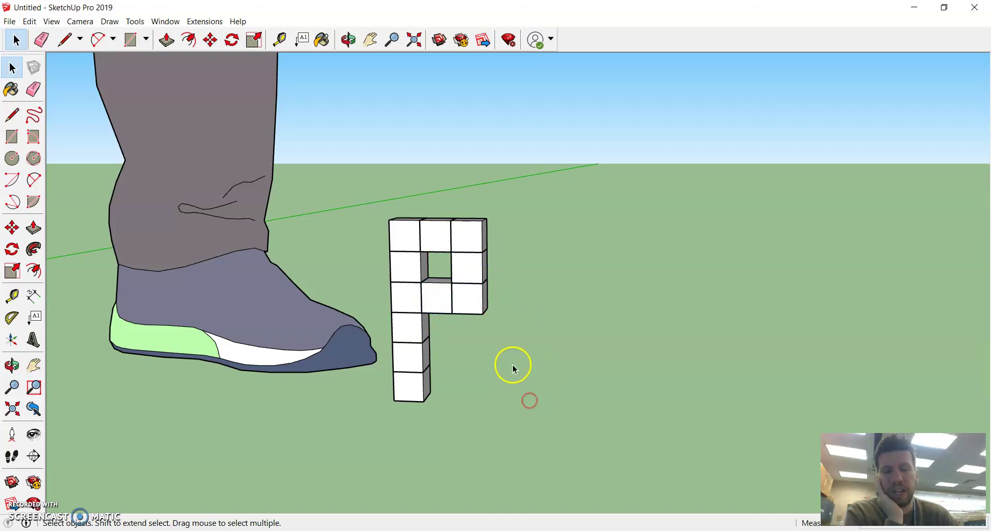
middle_drag(505, 365, 429, 323)
key(space)
click(307, 255)
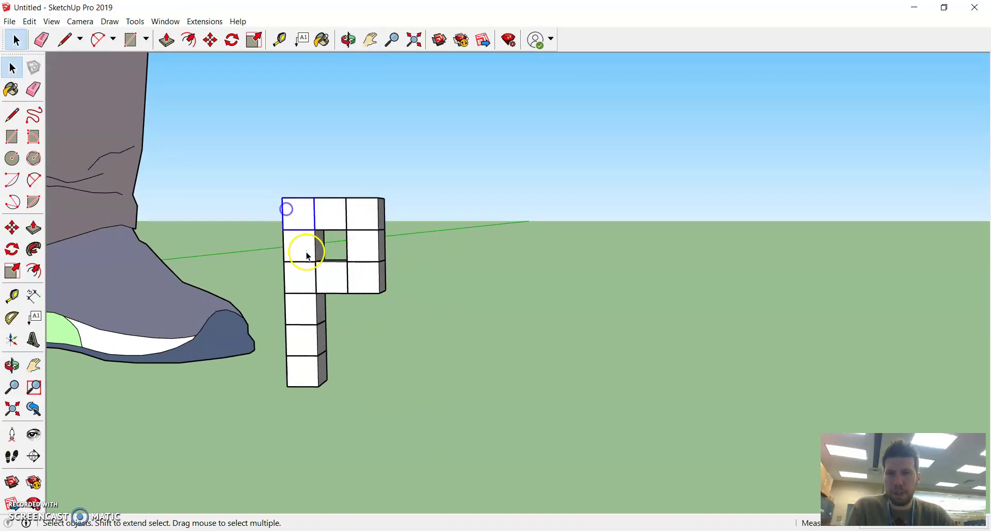
shift+middle_drag(312, 292, 361, 291)
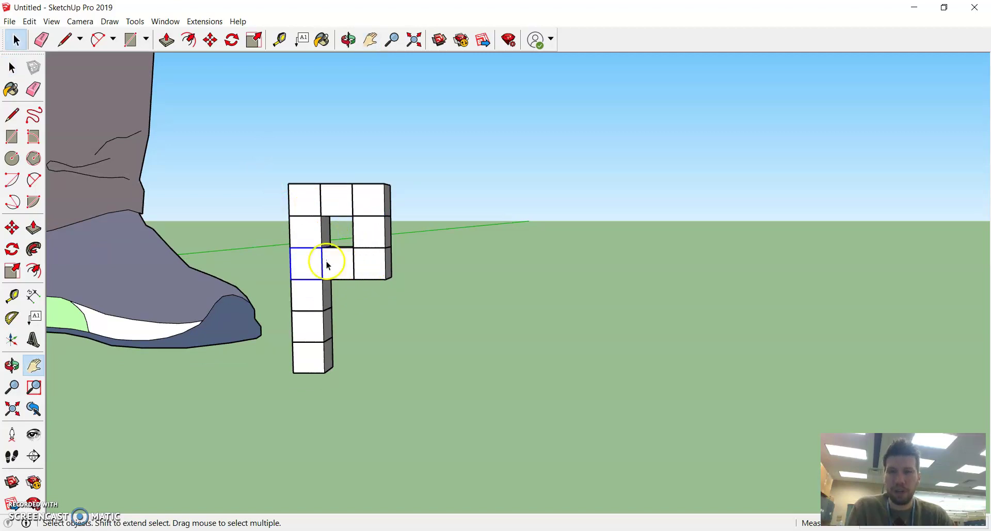
middle_drag(373, 250, 382, 247)
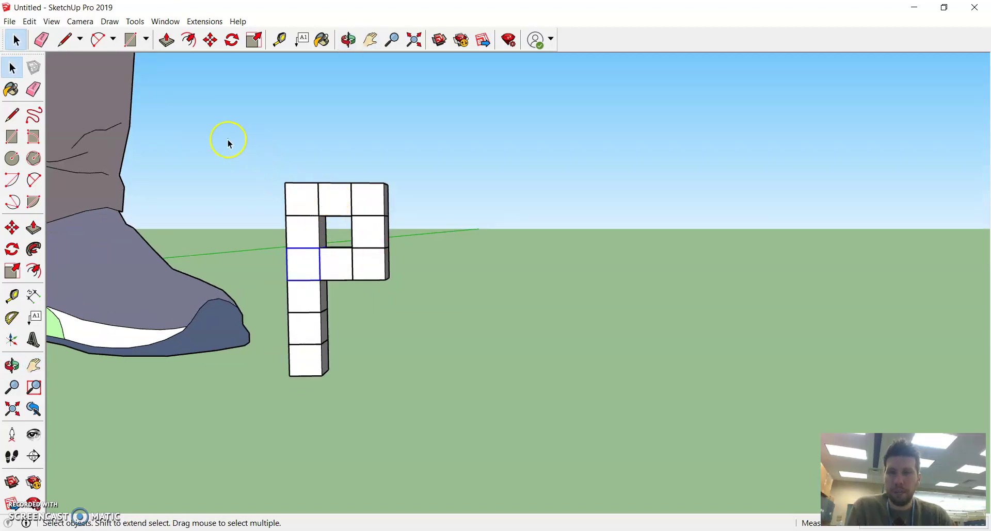
mouse_move(274, 202)
mouse_down()
mouse_move(325, 309)
mouse_move(266, 190)
mouse_up()
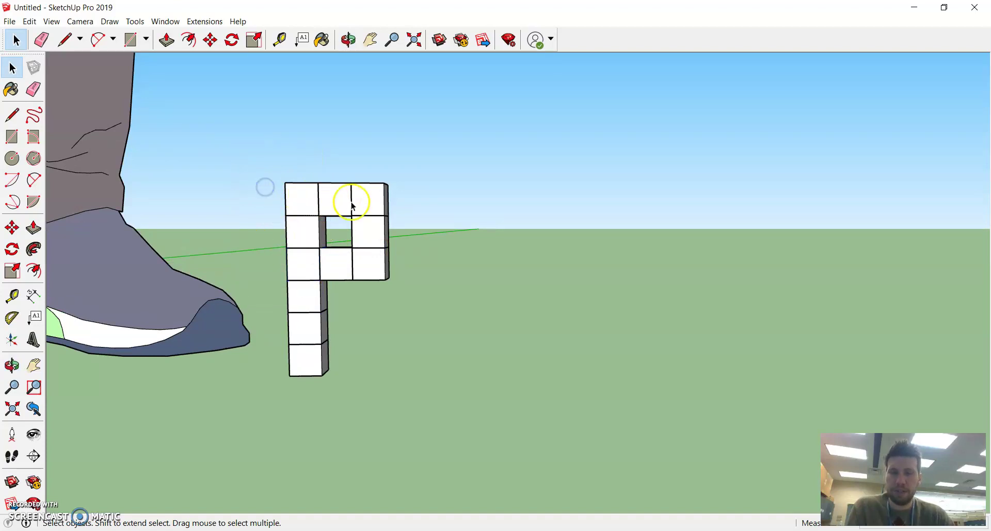
Step: Copy the entire letter P by its lower stem corner and place the copy to its side along the red axis
mouse_move(381, 235)
middle_down()
mouse_move(381, 249)
mouse_move(373, 241)
middle_up()
drag(266, 144, 467, 392)
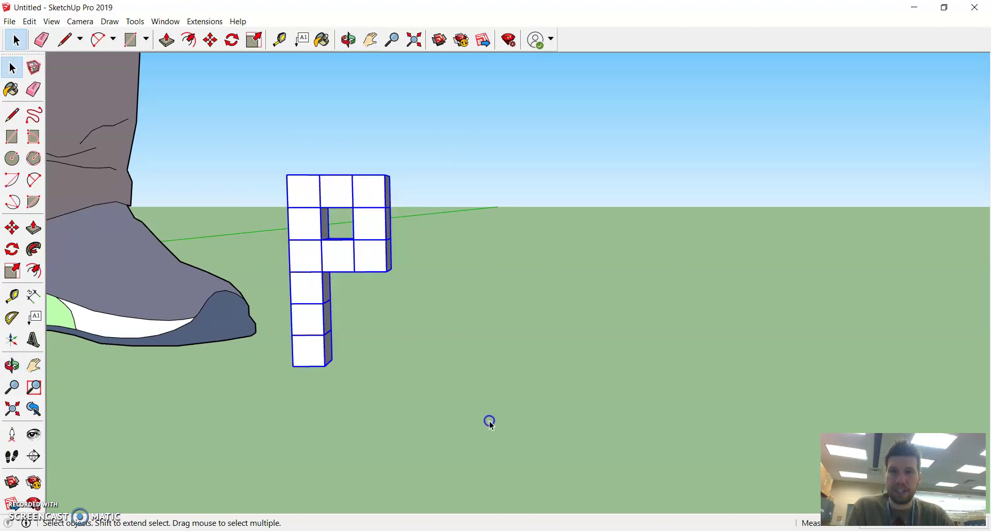
middle_drag(425, 353, 423, 377)
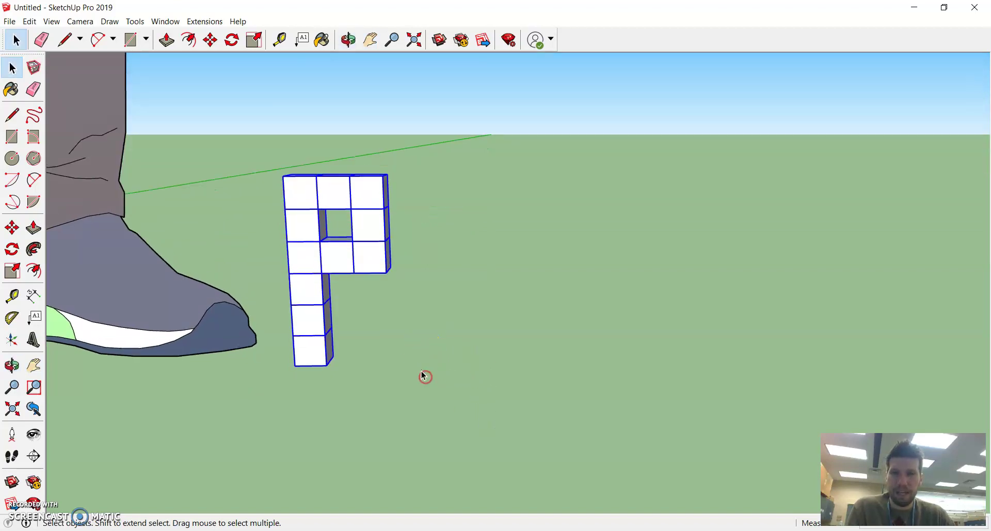
key(m)
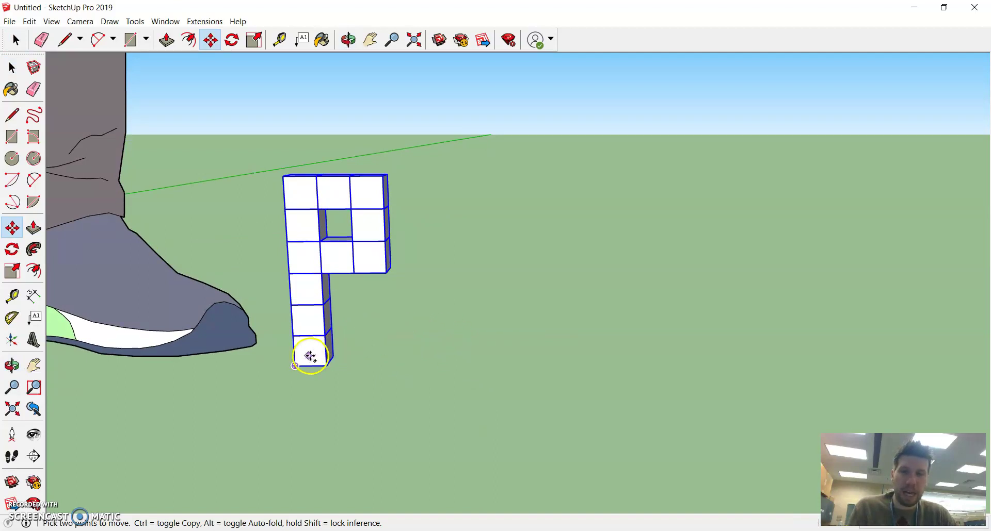
click(295, 367)
key(ctrl)
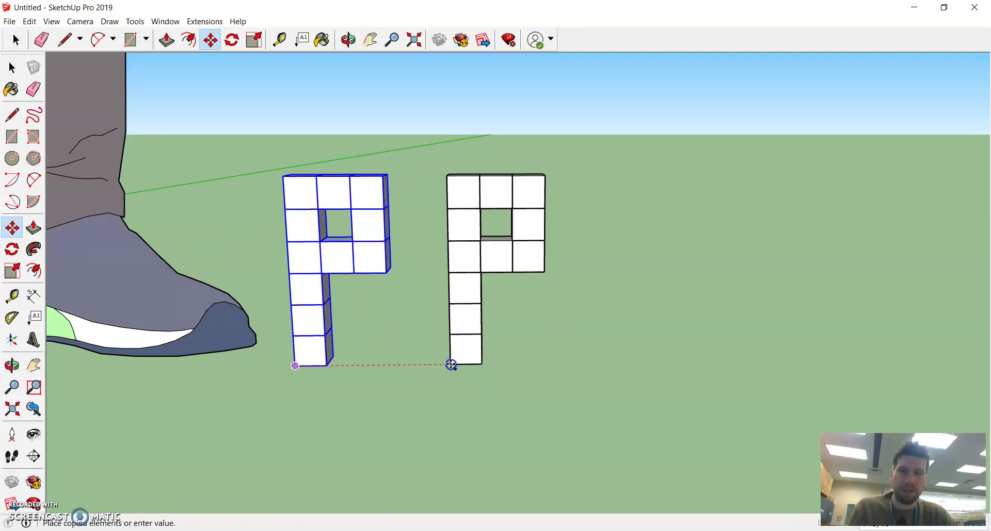
click(454, 365)
Step: Copy the second P's lowest outer cube downward three times, corner to corner, forming a second leg that completes the letter A
key(space)
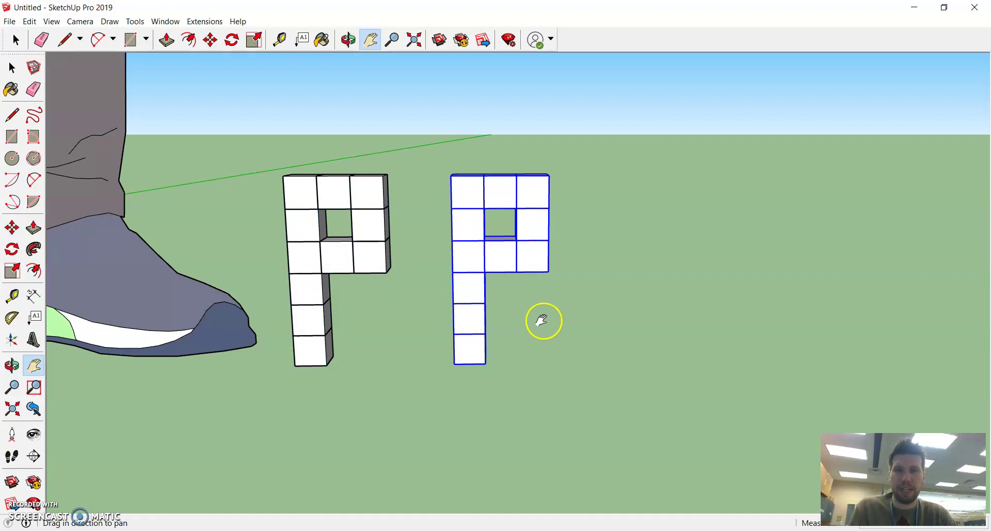
click(529, 271)
middle_drag(529, 271, 475, 259)
key(m)
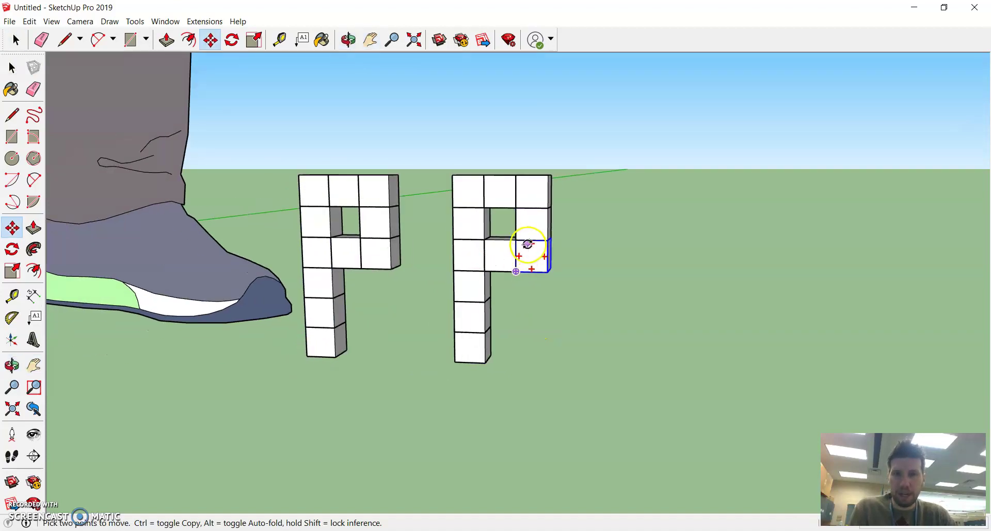
scroll(522, 252, up, 1)
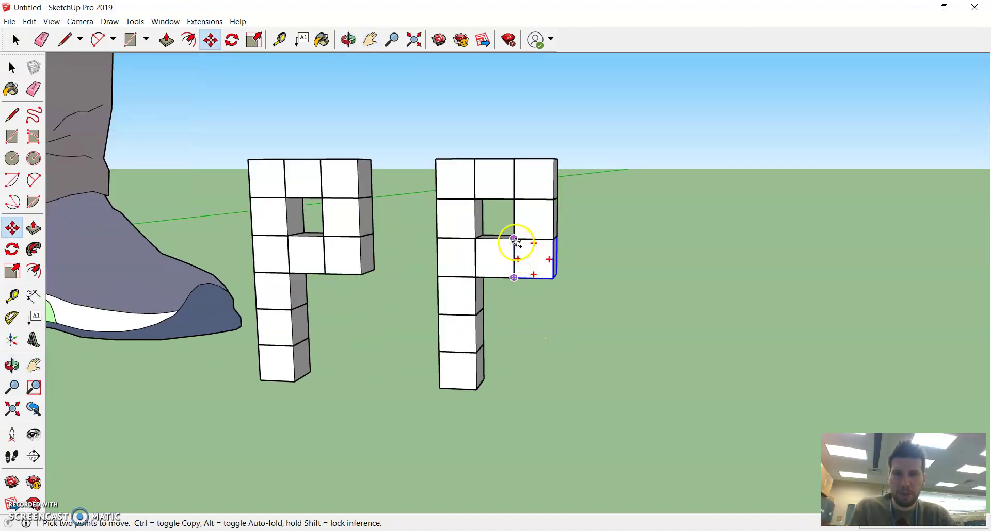
click(516, 243)
click(515, 281)
key(ctrl)
click(515, 281)
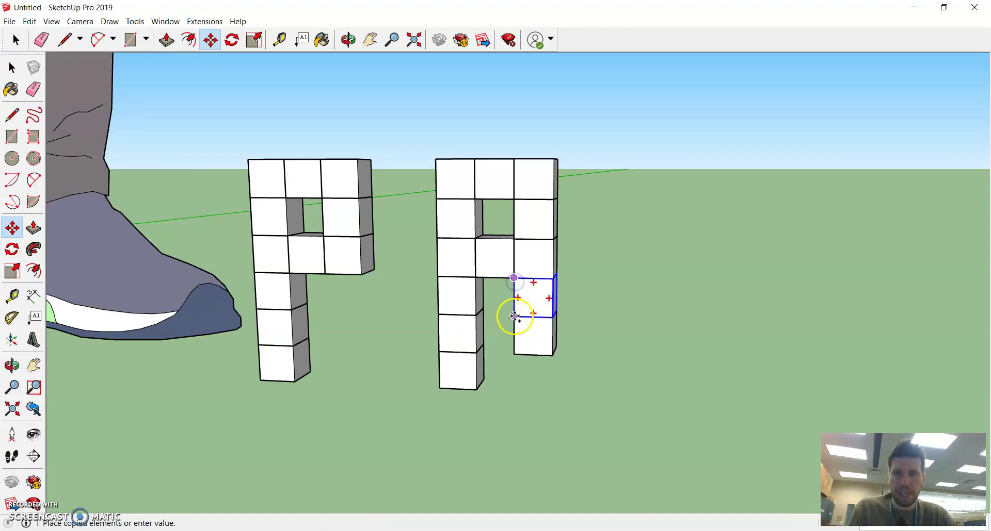
click(514, 317)
click(514, 318)
click(514, 356)
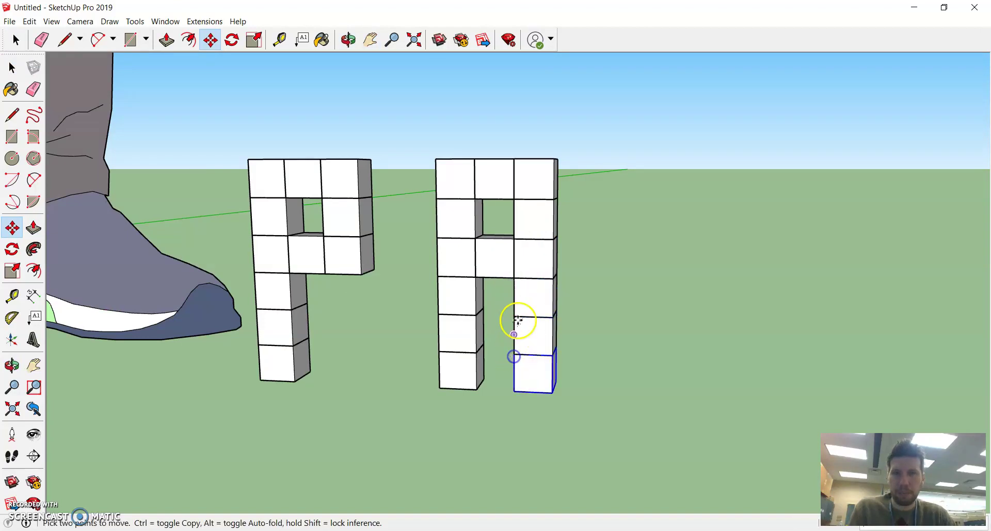
Step: Try pasting a copy of the A's six-cube outer column beside the letter
middle_drag(517, 320, 496, 274)
scroll(530, 273, down, 2)
key(space)
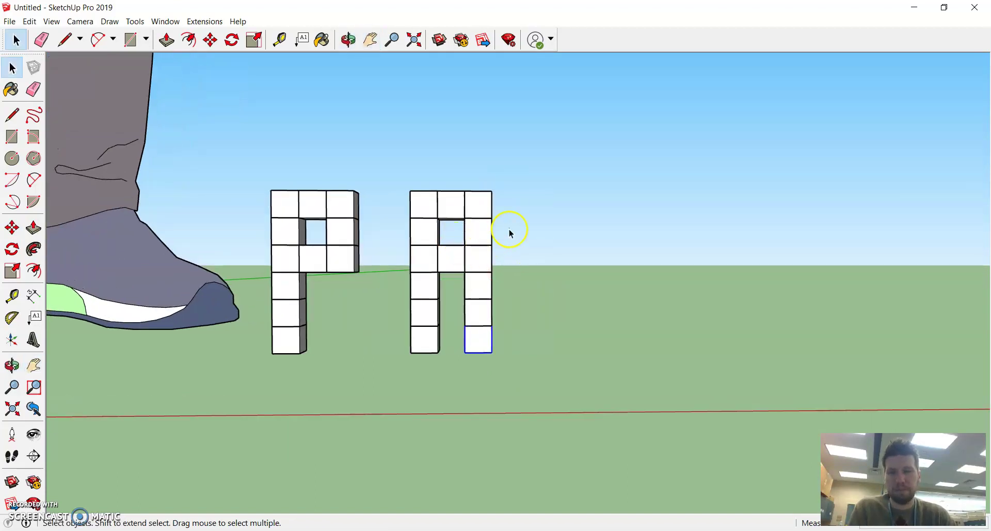
middle_drag(510, 233, 501, 250)
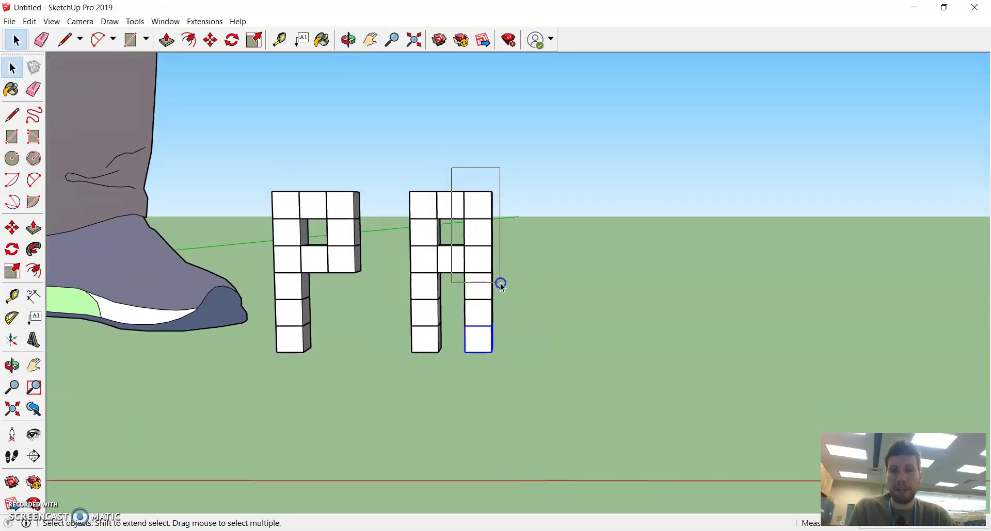
drag(504, 293, 525, 367)
middle_drag(580, 343, 560, 346)
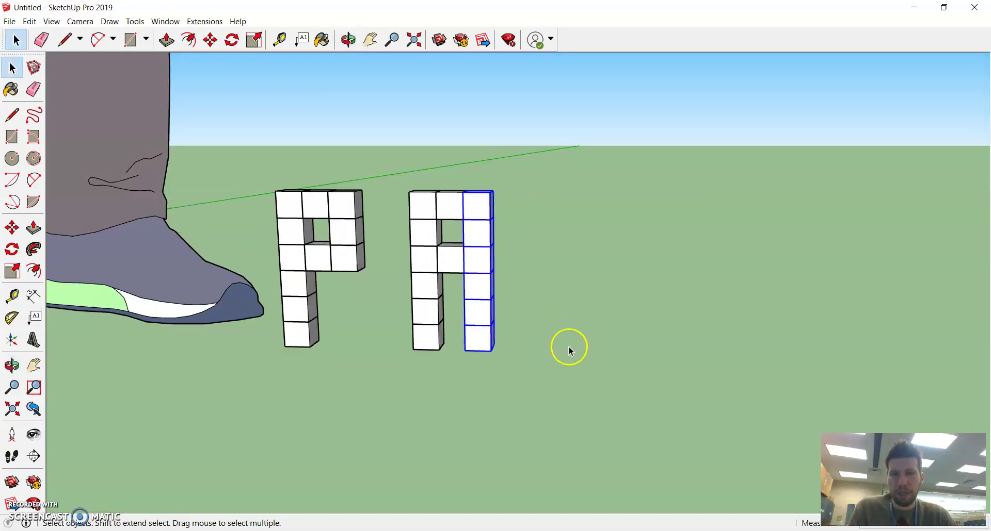
key(ctrl+v)
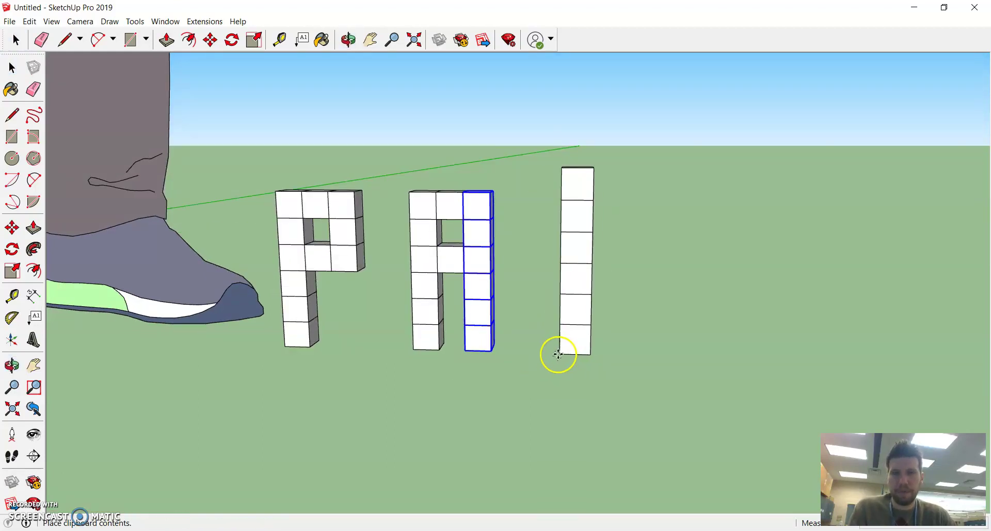
click(563, 353)
middle_drag(564, 351, 539, 345)
key(Delete)
key(space)
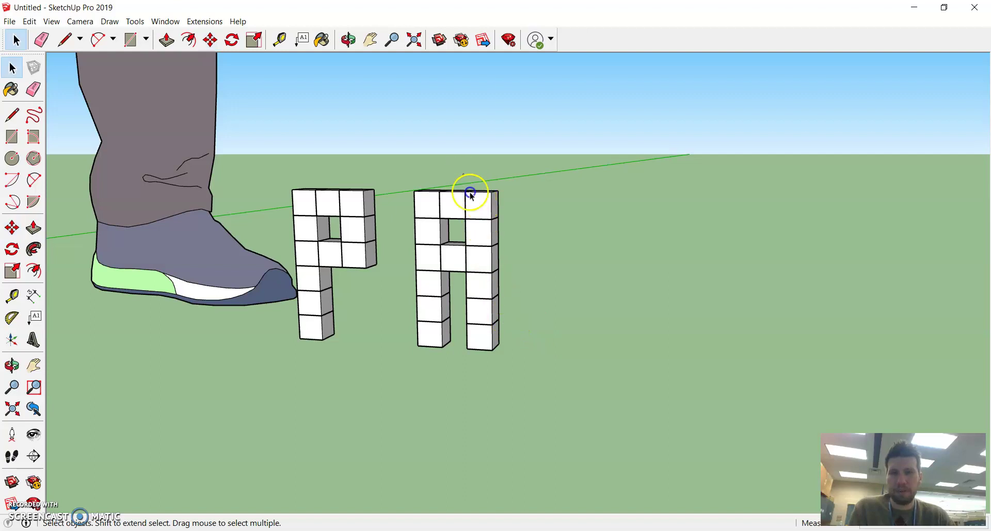
Step: Copy the A's six-cube outer column by its lower corner and place it farther along the red axis
click(471, 196)
middle_drag(542, 403, 571, 359)
key(m)
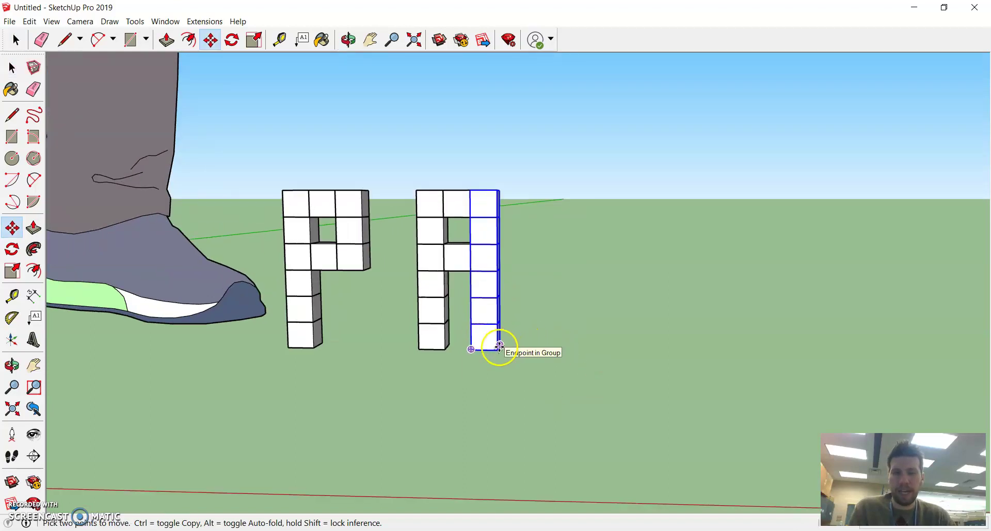
click(499, 349)
key(ctrl)
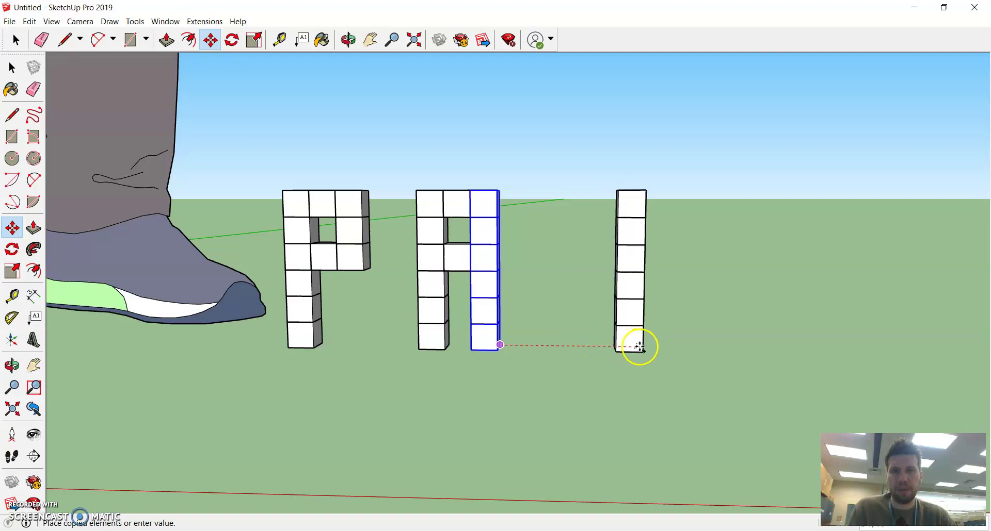
click(627, 346)
mouse_move(622, 316)
middle_down()
mouse_move(180, 298)
mouse_move(687, 331)
mouse_move(634, 328)
middle_up()
Step: Copy the top cube of the new separate column toward the letter A
key(space)
click(640, 217)
scroll(636, 217, up, 3)
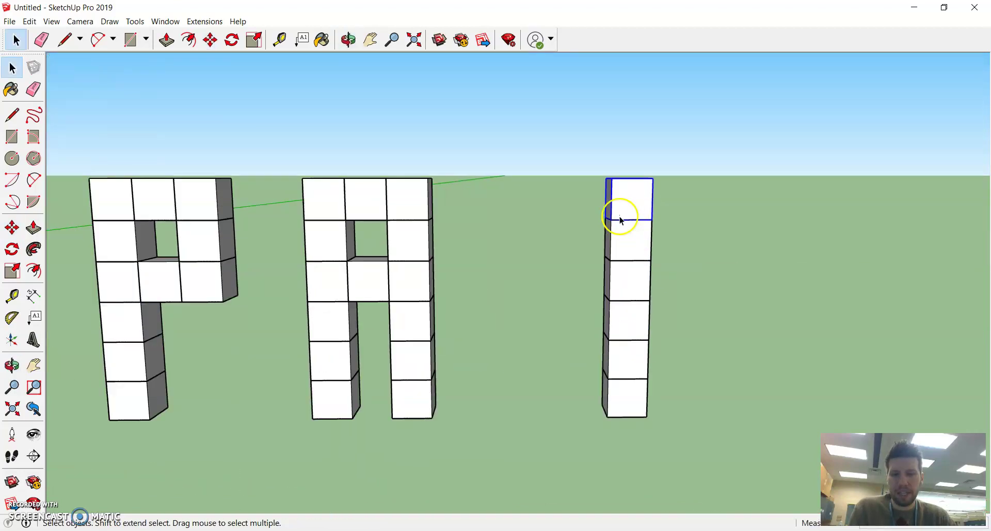
key(m)
click(608, 218)
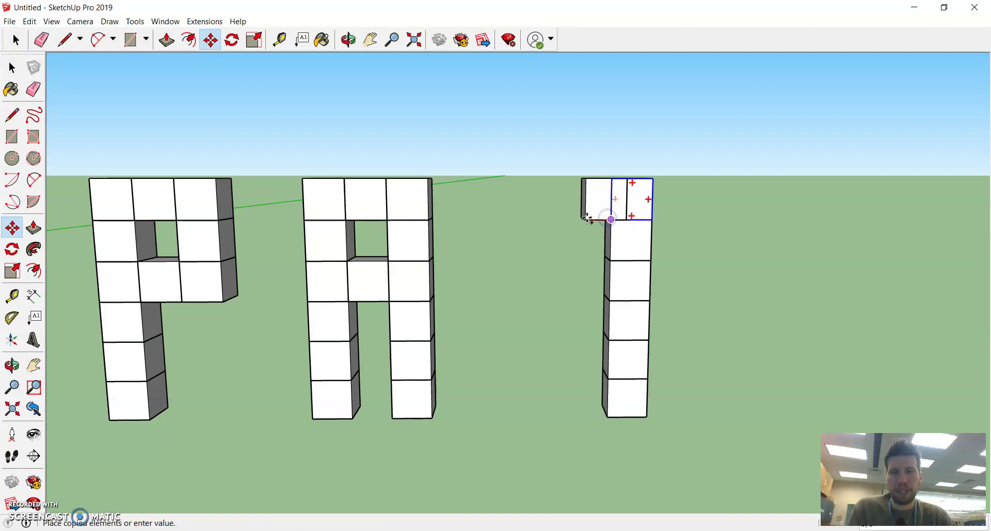
click(565, 218)
click(601, 216)
middle_drag(600, 216, 558, 221)
Step: Move the copied cube flush against the column's top cube and copy it twice more, corner to corner, toward the letter A
click(599, 222)
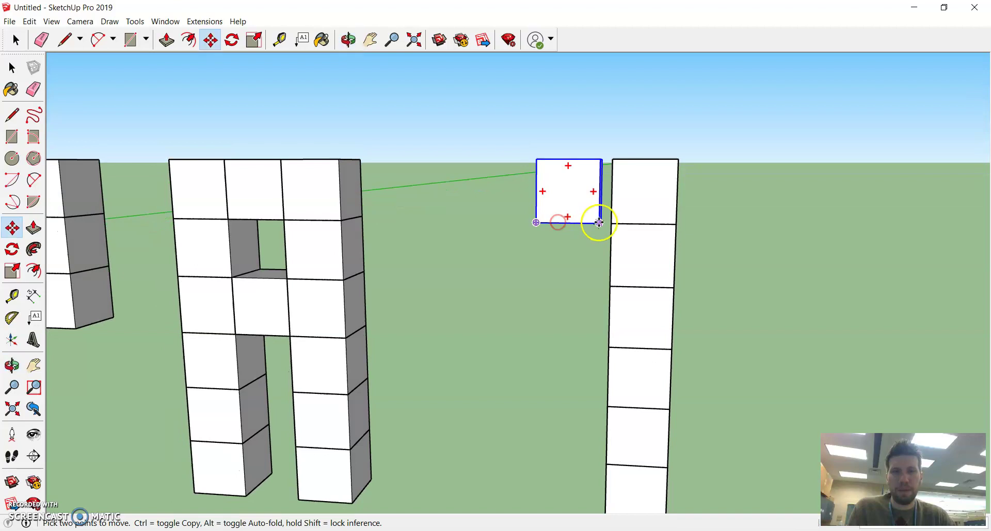
click(610, 222)
key(ctrl)
click(549, 223)
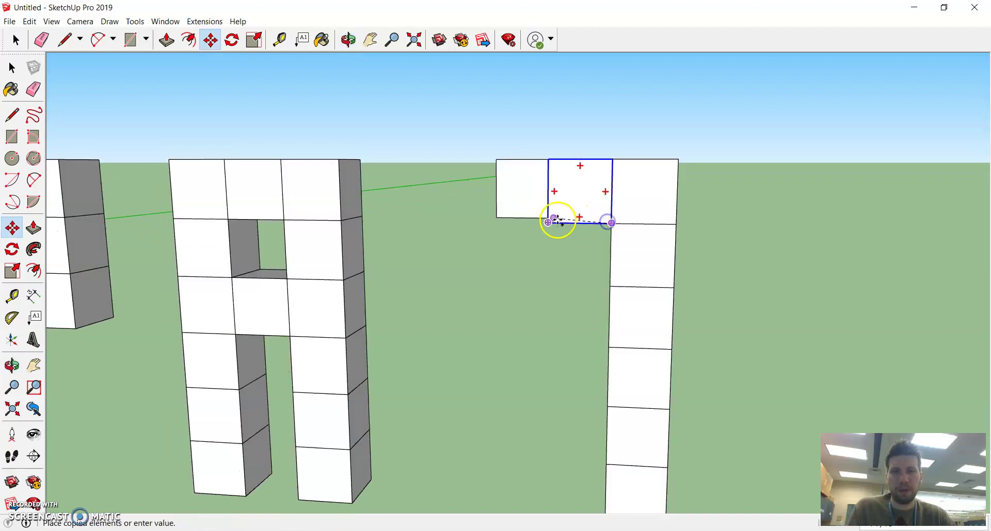
key(ctrl)
click(549, 223)
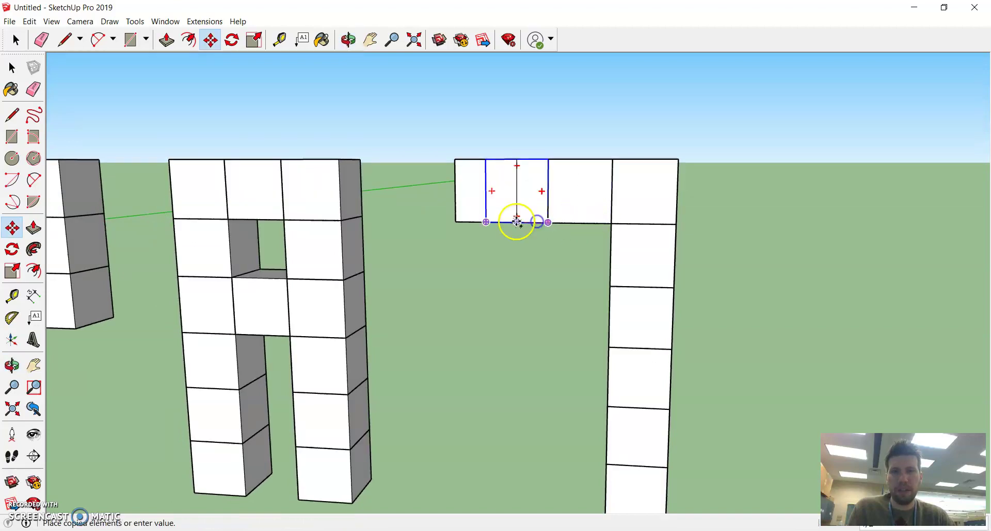
click(486, 222)
Step: Copy the three-cube arm by its lower corner to the opposite side of the column's top cube, forming the letter T
middle_drag(484, 224, 431, 134)
key(space)
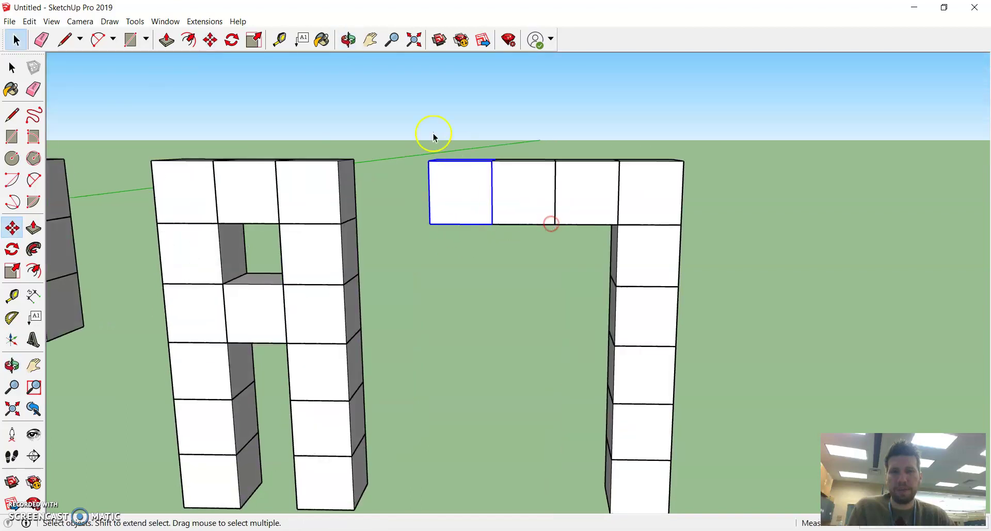
drag(389, 110, 614, 263)
key(m)
key(ctrl)
click(430, 223)
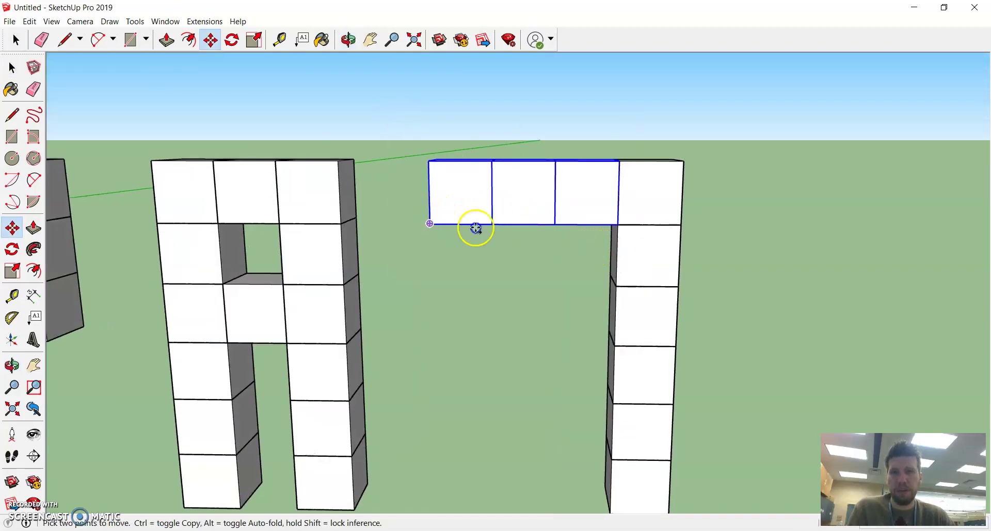
click(682, 227)
scroll(680, 253, down, 5)
middle_drag(678, 267, 651, 246)
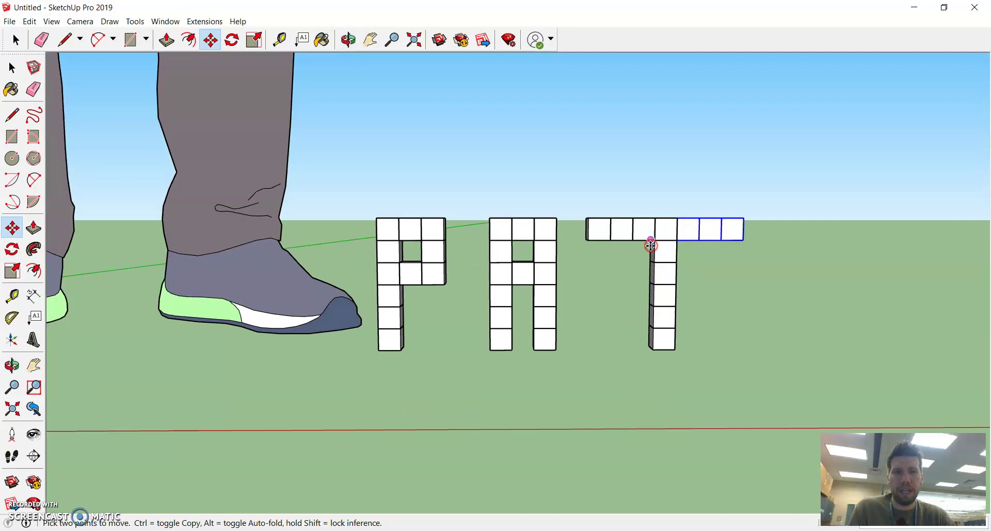
key(h)
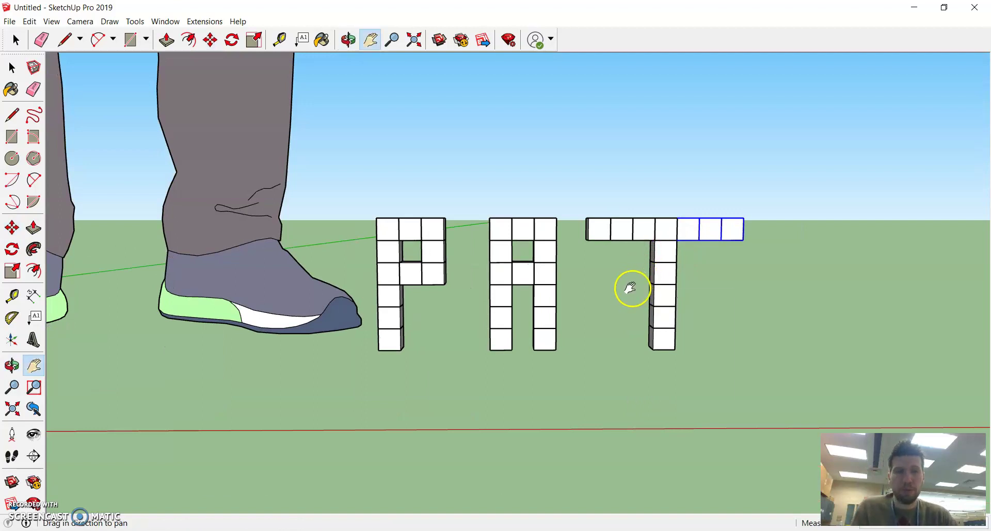
middle_drag(614, 274, 574, 248)
key(space)
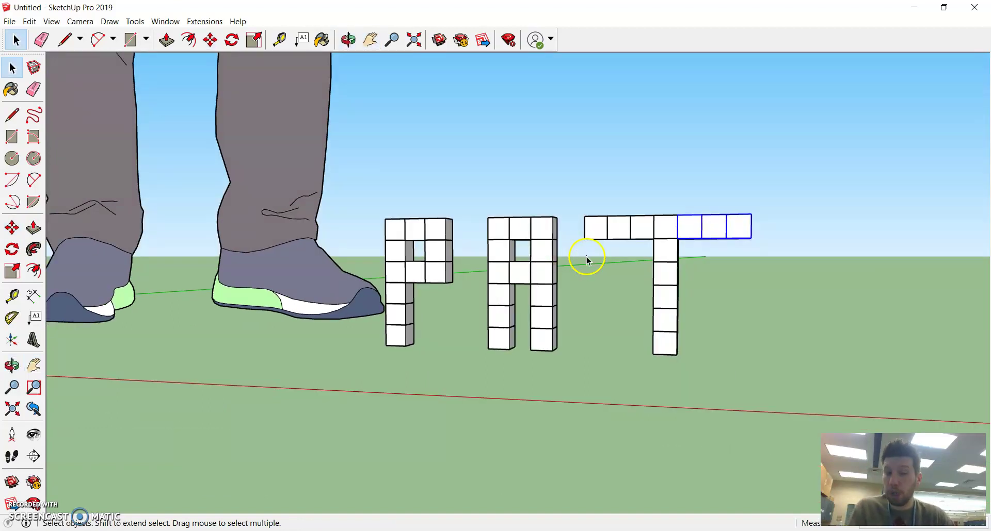
click(545, 223)
key(h)
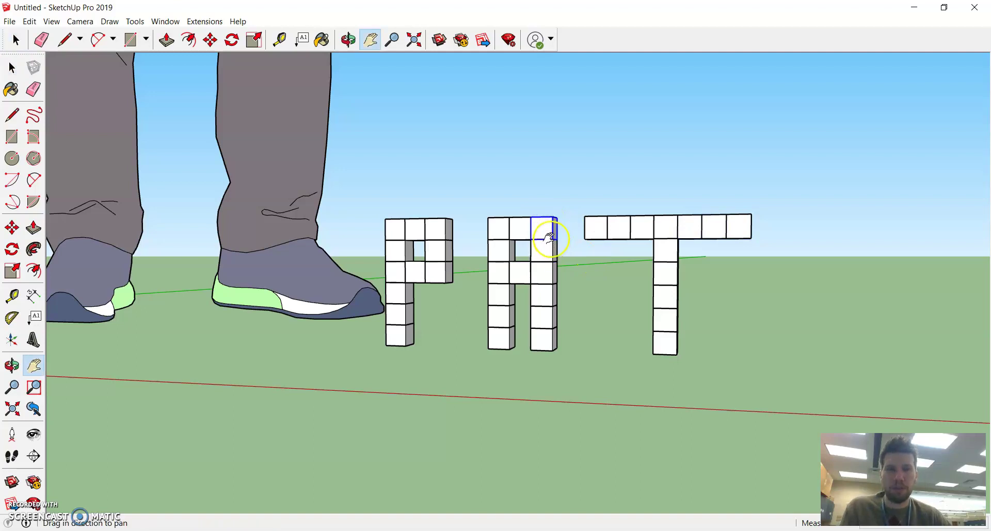
middle_drag(548, 237, 608, 223)
key(space)
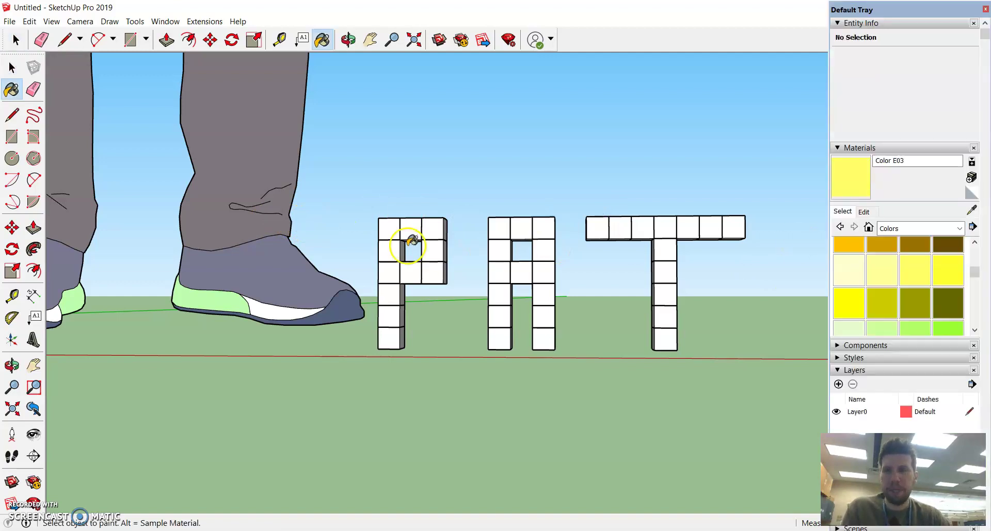
Step: Paint the T's top centre cube with Color G04 and the second cube from each end of its crossbar with Color G08
scroll(918, 273, down, 3)
click(947, 278)
click(671, 232)
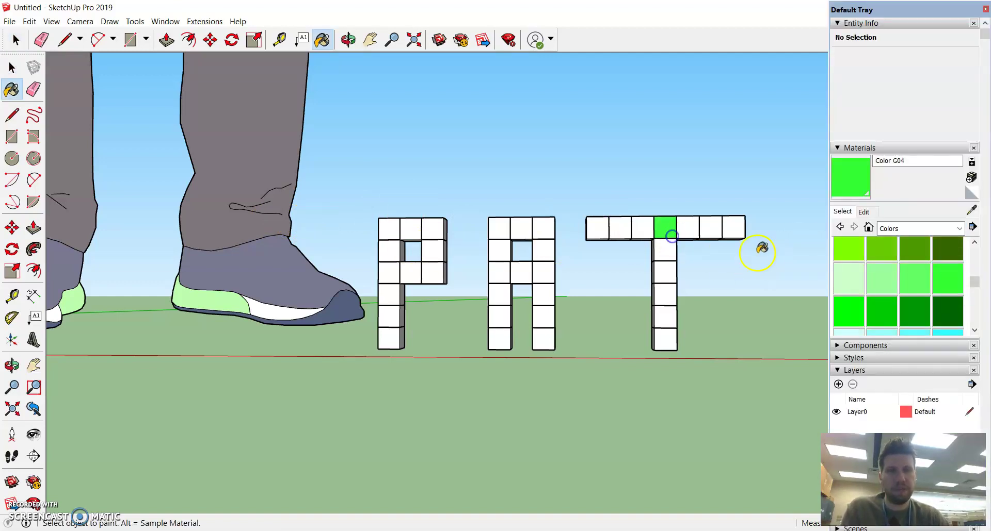
click(945, 314)
click(711, 227)
click(621, 226)
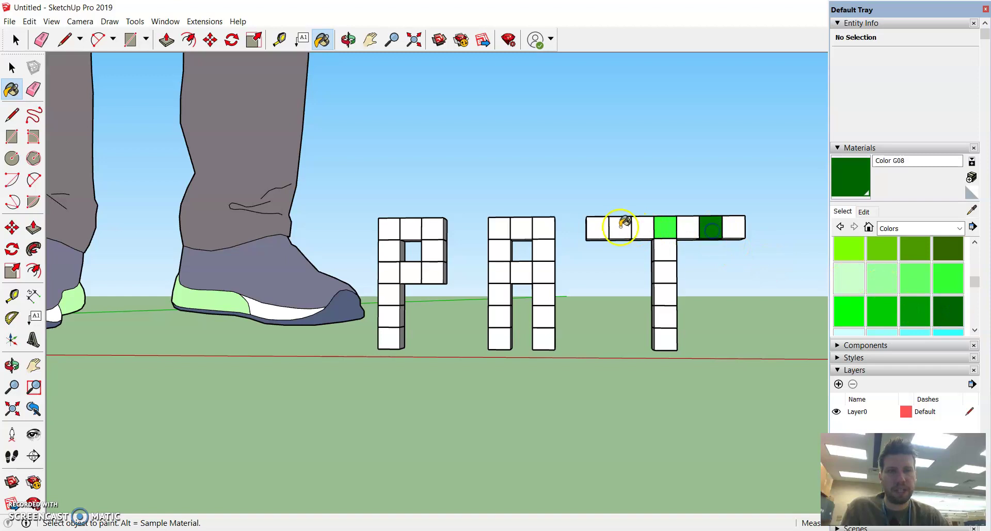
Step: Paint the three middle cubes of the T's stem below the crossbar with Color H03
scroll(918, 284, down, 2)
click(924, 284)
click(665, 273)
click(664, 316)
click(666, 289)
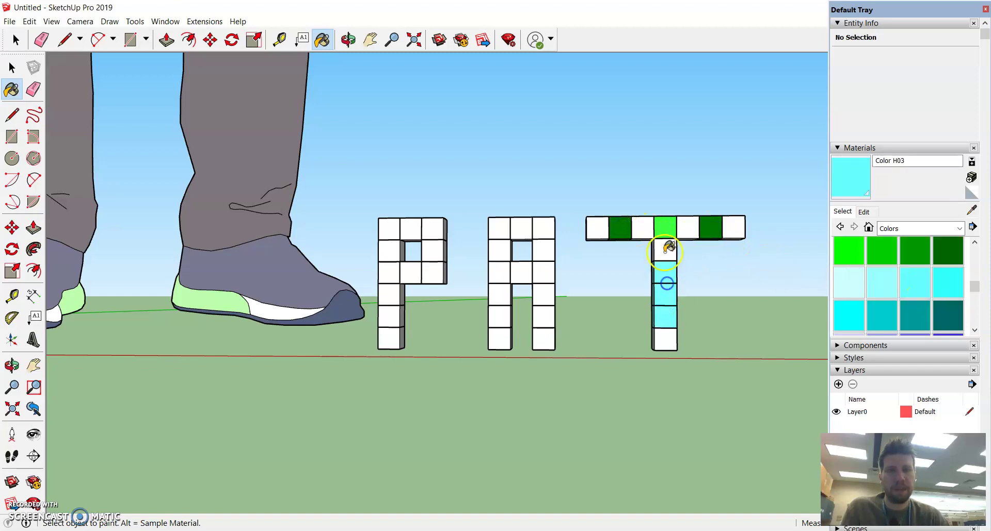
key(space)
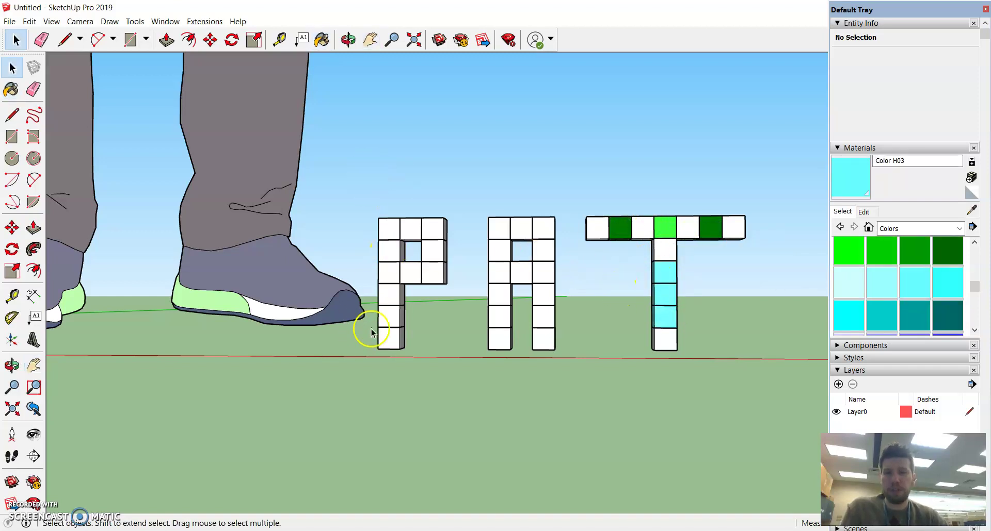
key(h)
drag(676, 406, 660, 410)
right_click(696, 372)
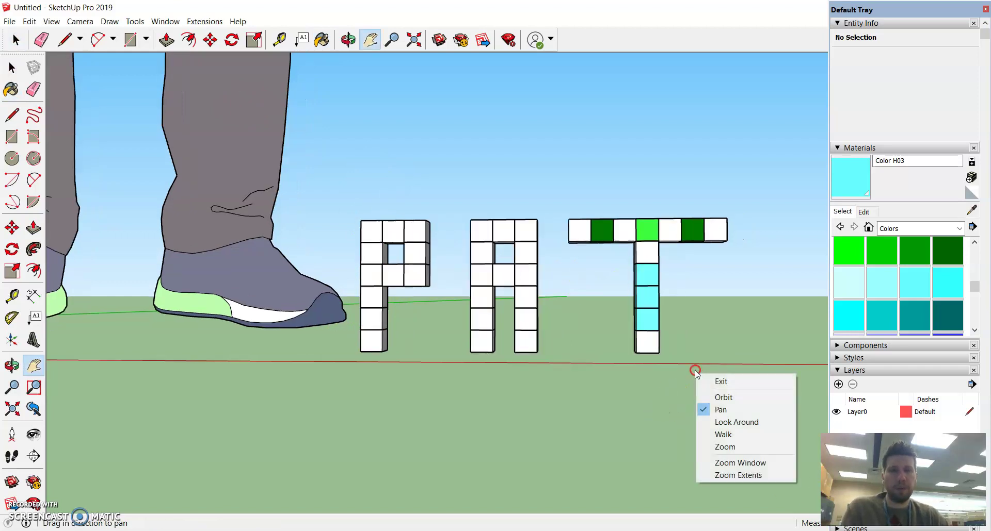
click(701, 328)
middle_drag(720, 358, 733, 356)
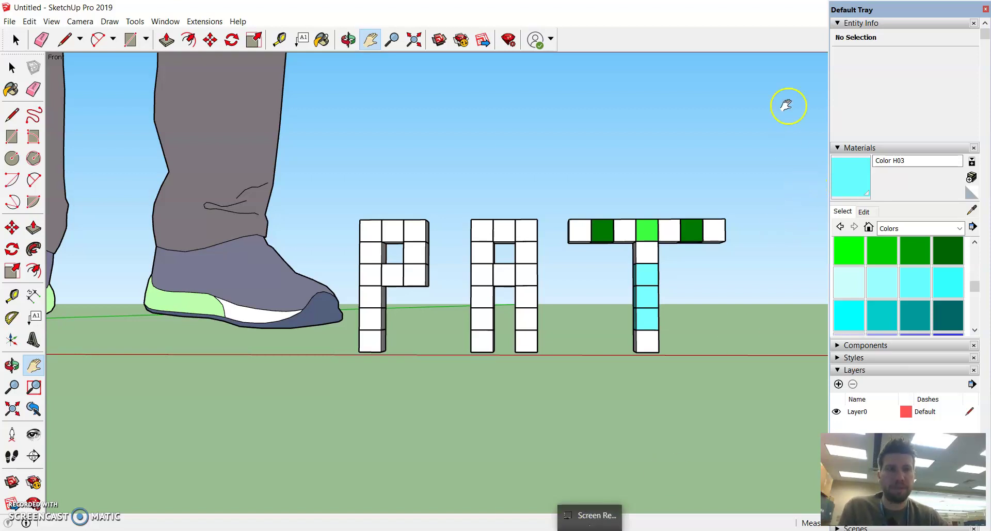
Step: Undock the Default Tray and float it over the drawing area
drag(928, 10, 750, 11)
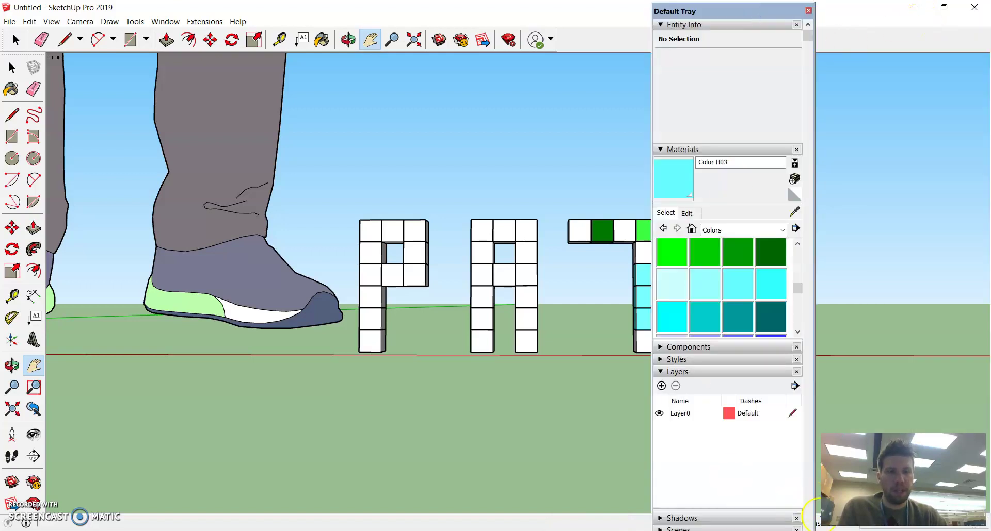